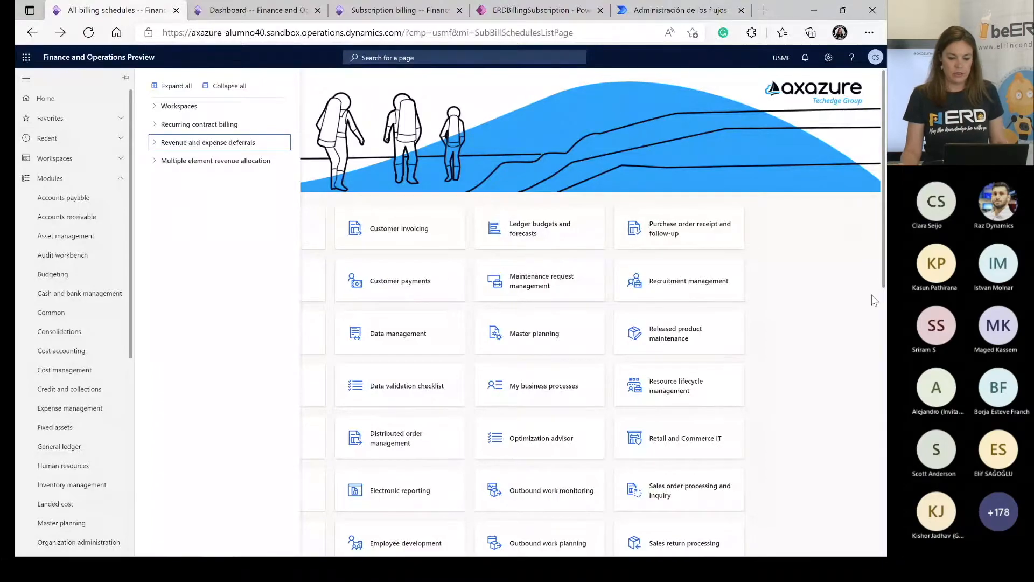
Open the Billing schedule group setup page under Recurring contract billing
{"action": "left_click", "coordinate": [838, 275]}
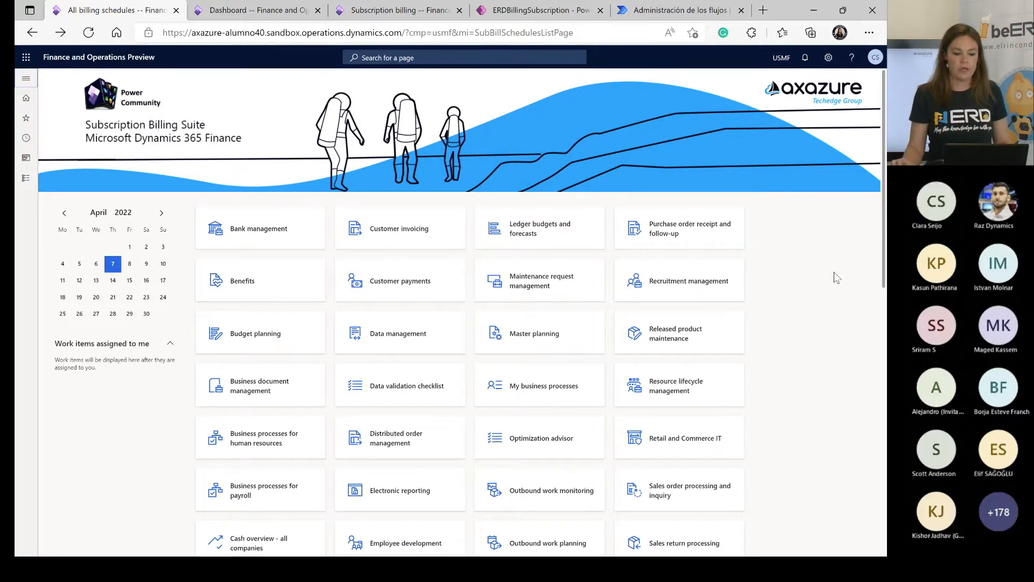
{"action": "left_click", "coordinate": [27, 178]}
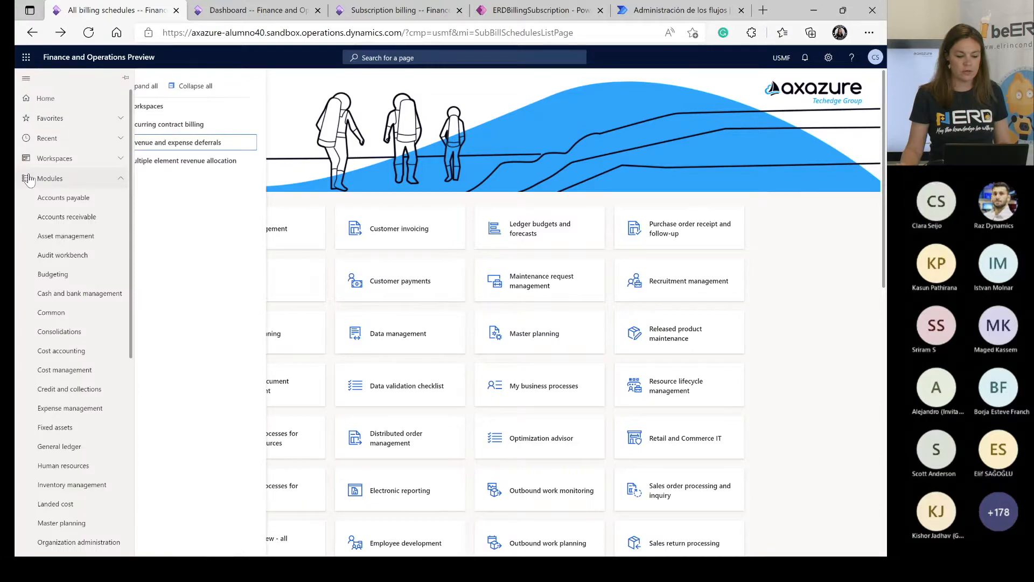
{"action": "left_click", "coordinate": [202, 125]}
{"action": "left_click", "coordinate": [215, 145]}
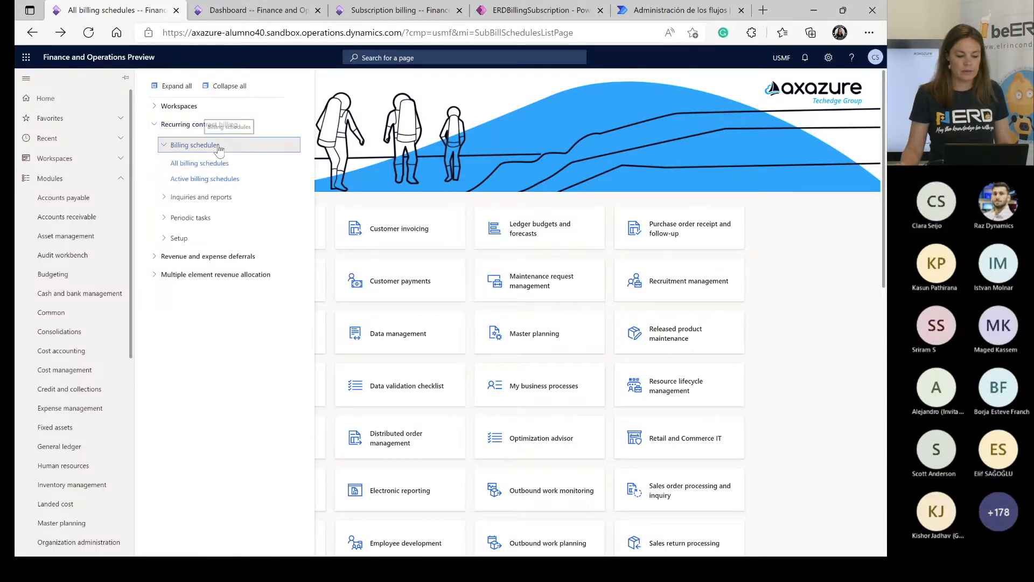
{"action": "left_click", "coordinate": [219, 146]}
{"action": "left_click", "coordinate": [182, 206]}
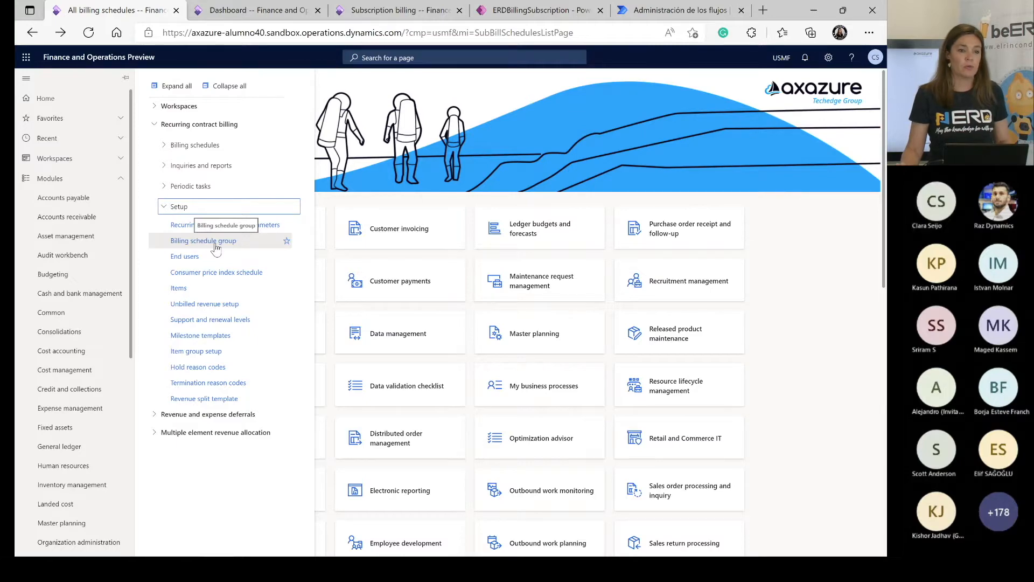
{"action": "left_click", "coordinate": [216, 242]}
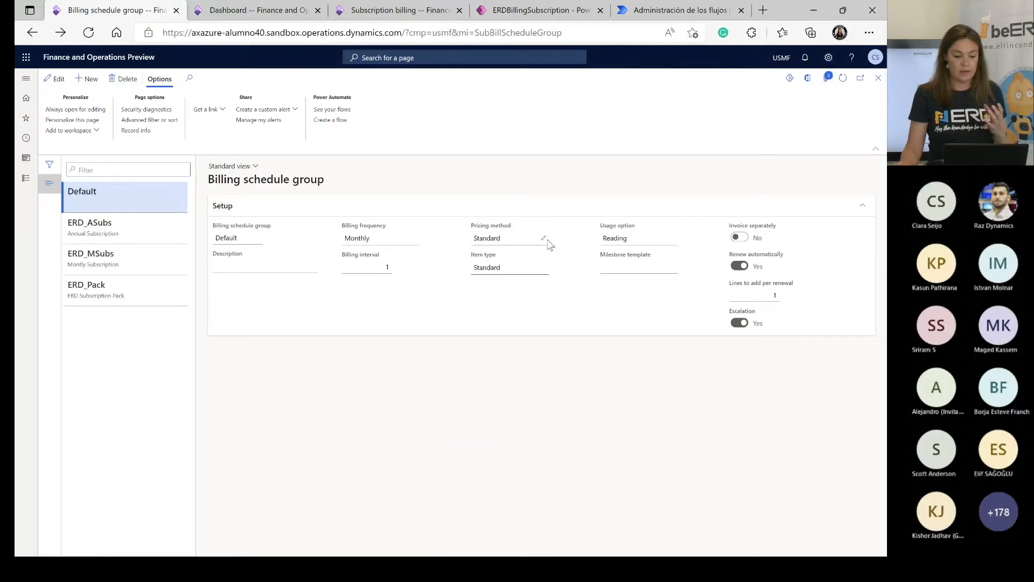
Put the ERD_ASubs billing schedule group into edit mode and look over its billing frequency options
{"action": "left_click", "coordinate": [148, 239]}
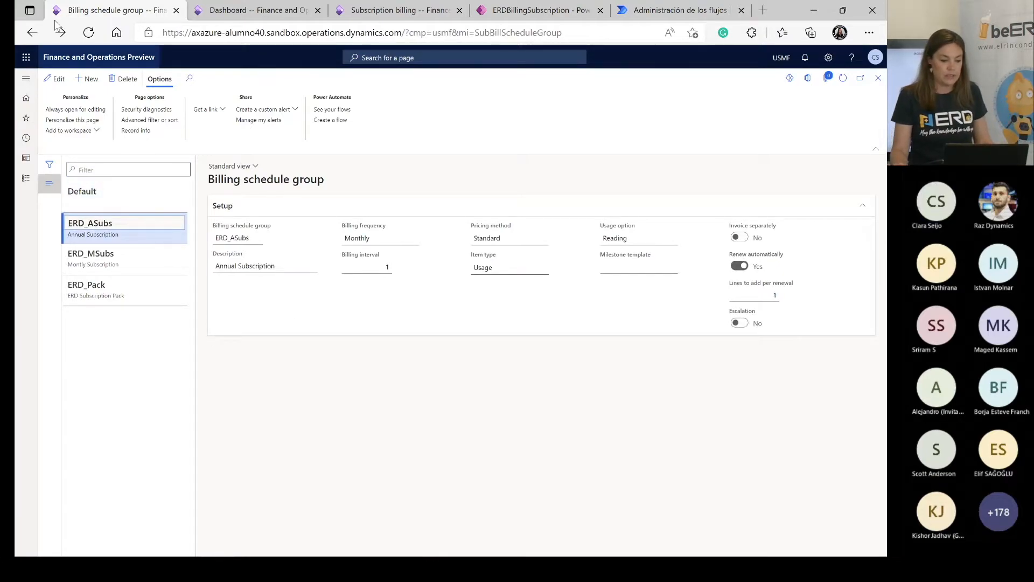
{"action": "left_click", "coordinate": [55, 78]}
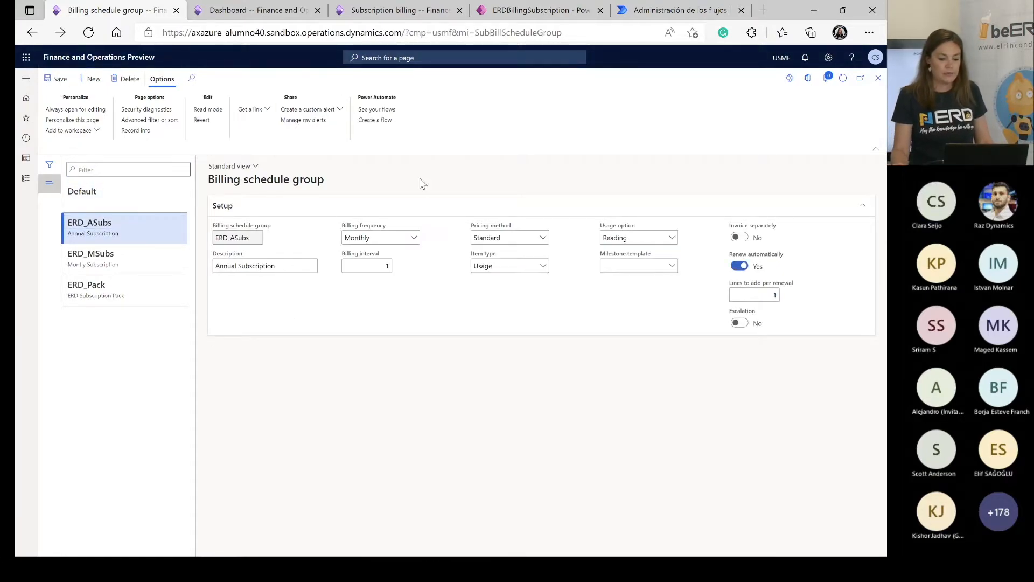
{"action": "left_click", "coordinate": [414, 240]}
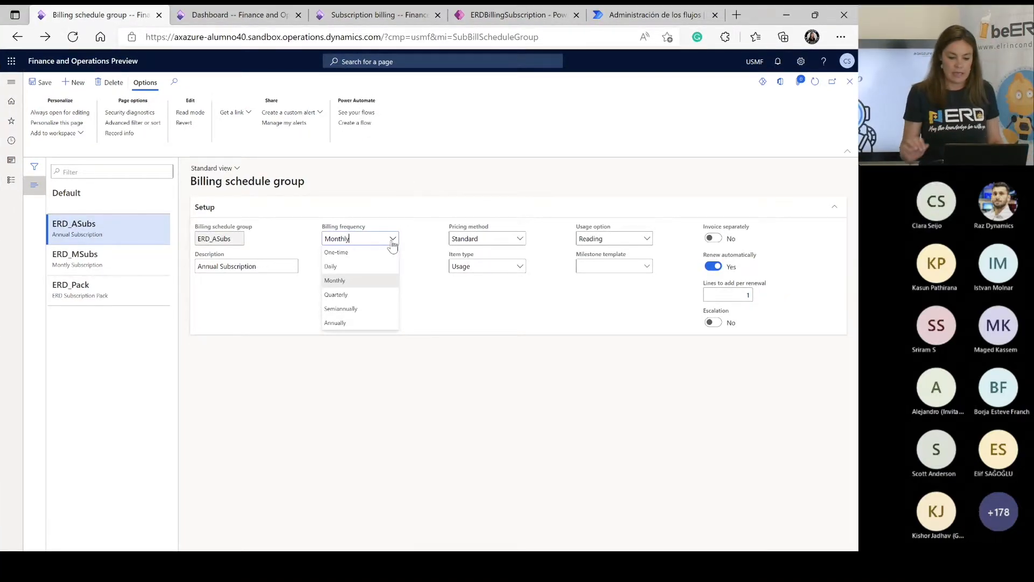
{"action": "left_click", "coordinate": [492, 375]}
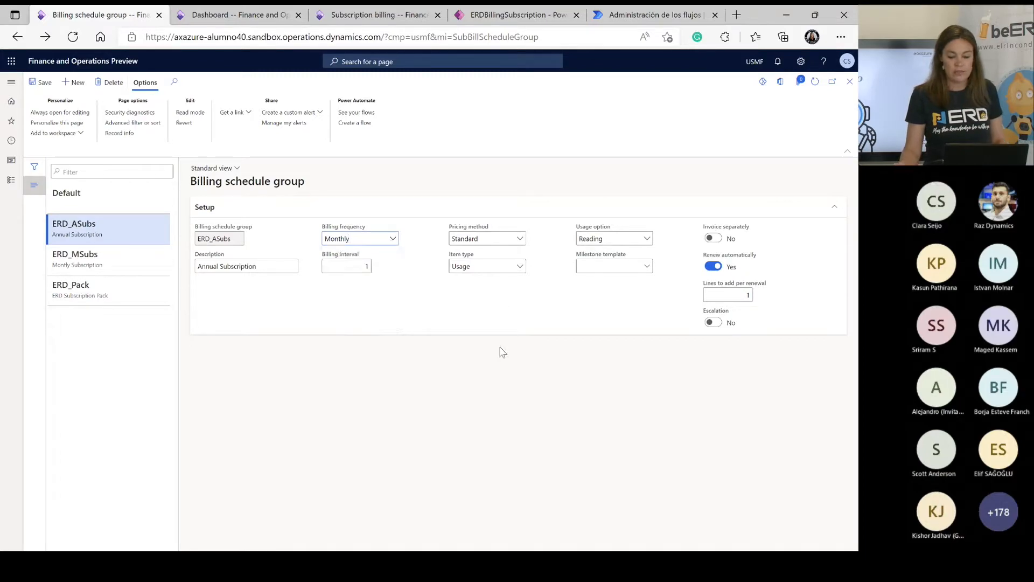
Examine the available pricing method, item type and usage option choices for the ERD_ASubs group
{"action": "left_click", "coordinate": [521, 244]}
{"action": "left_click", "coordinate": [521, 244]}
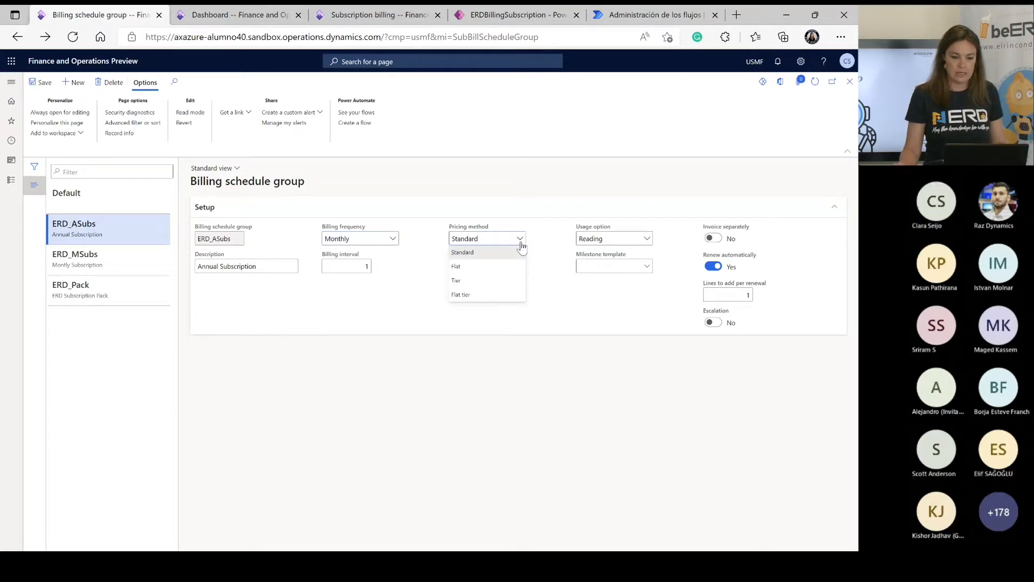
{"action": "left_click", "coordinate": [523, 241]}
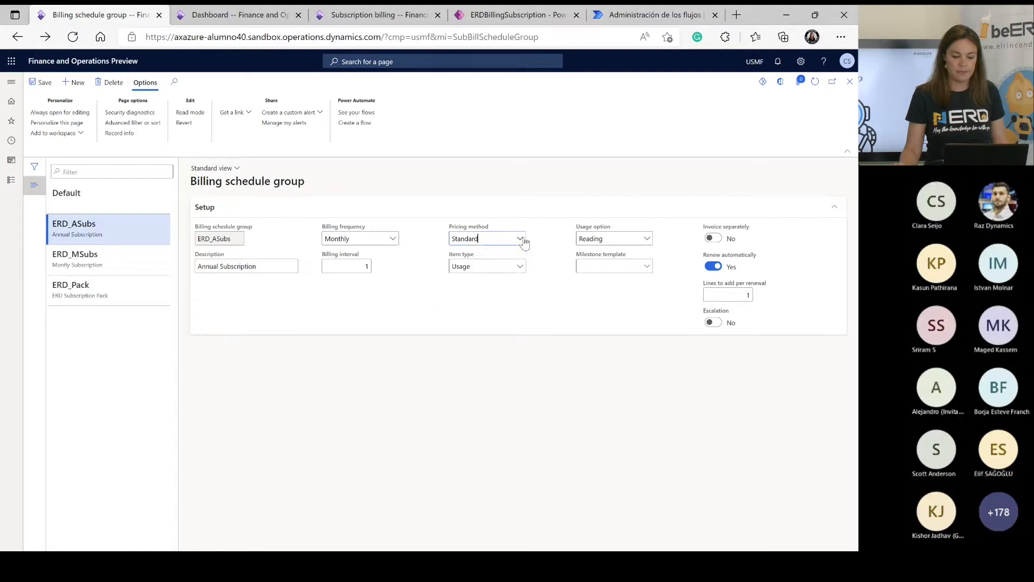
{"action": "left_click", "coordinate": [518, 270]}
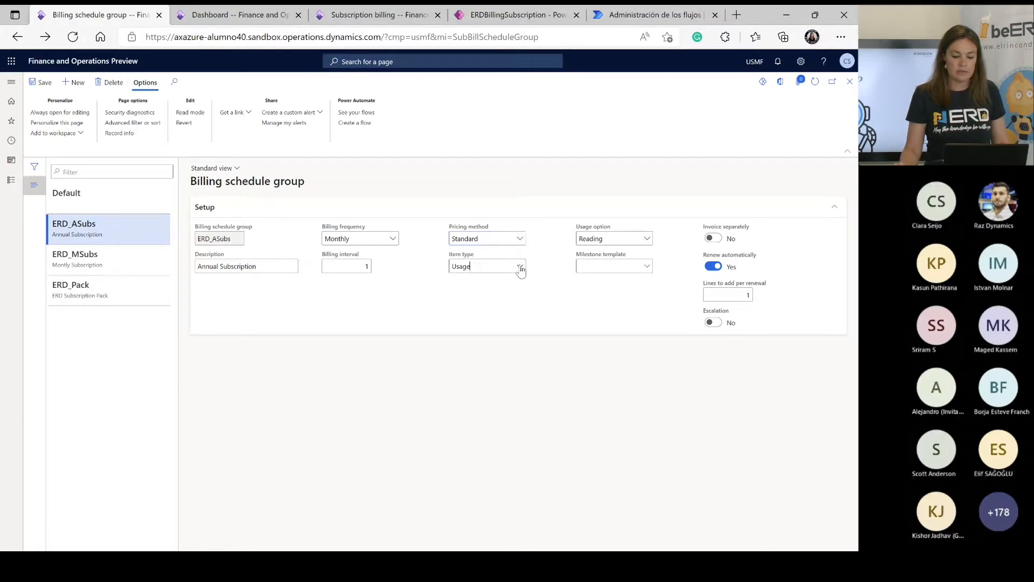
{"action": "left_click", "coordinate": [521, 270]}
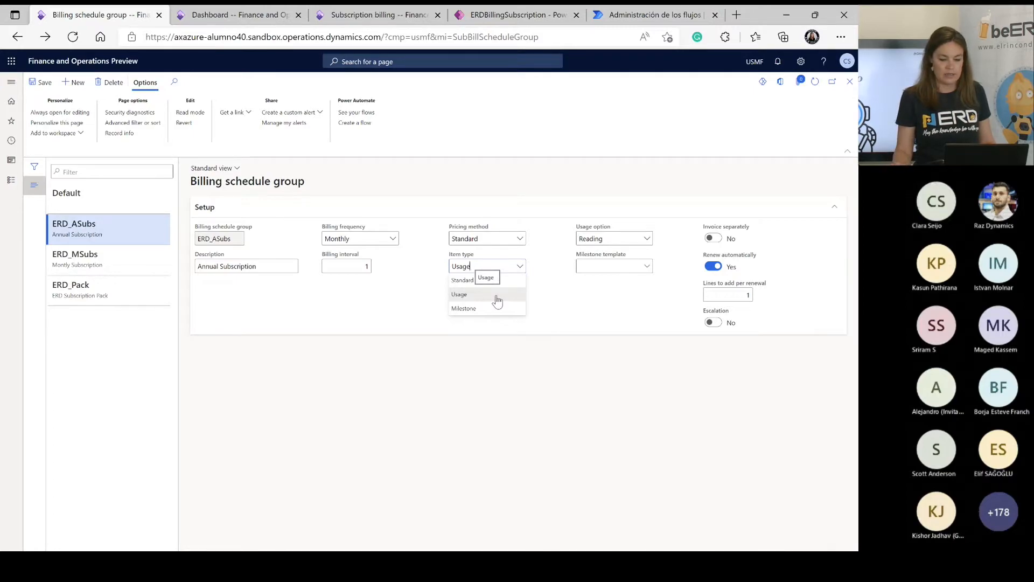
{"action": "left_click", "coordinate": [513, 365]}
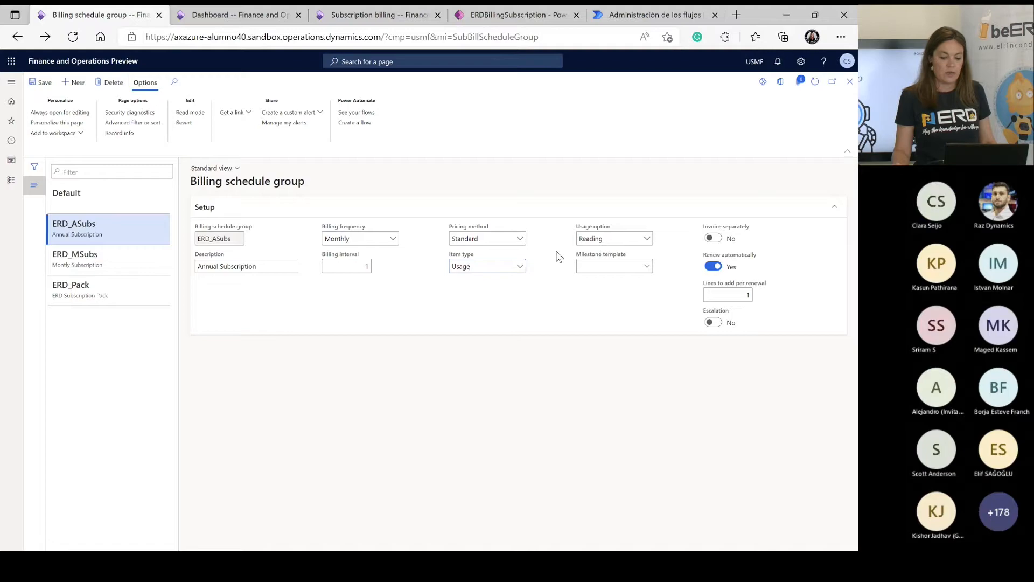
{"action": "left_click", "coordinate": [648, 240]}
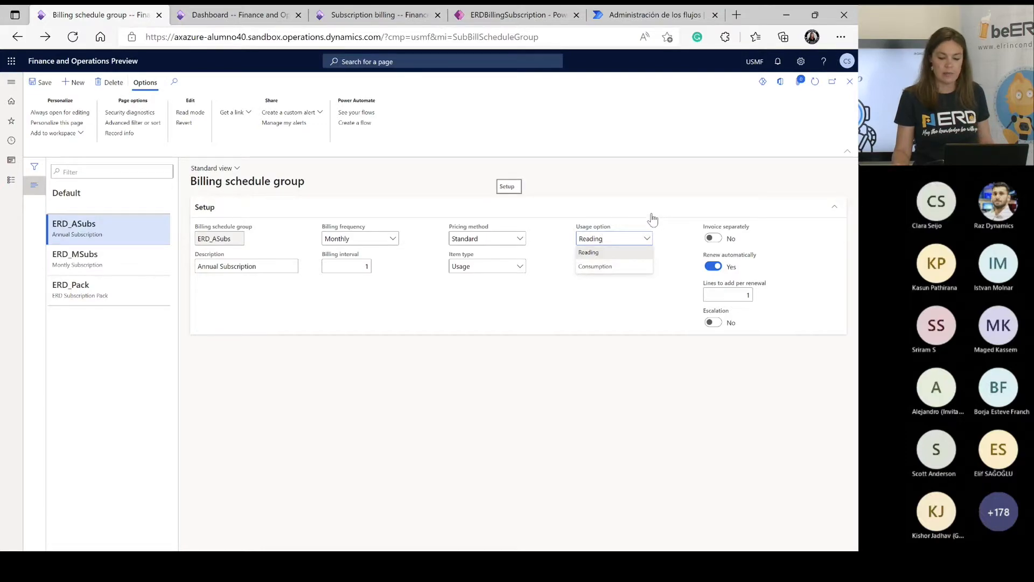
{"action": "left_click", "coordinate": [596, 397]}
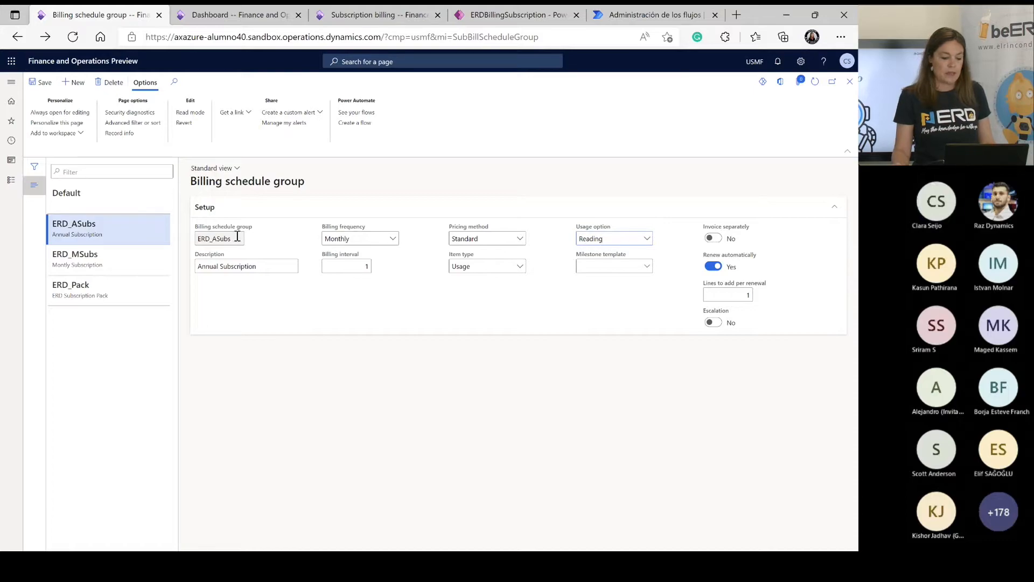
Set the ERD_ASubs billing frequency to One-time, and review the settings of the ERD_MSubs and ERD_Pack groups
{"action": "left_click", "coordinate": [393, 239]}
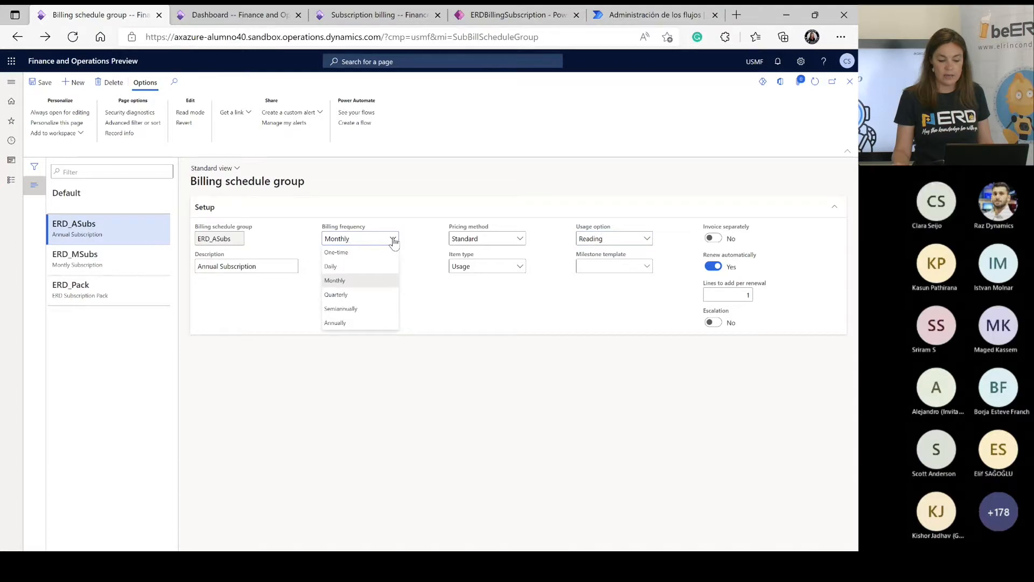
{"action": "left_click", "coordinate": [356, 252]}
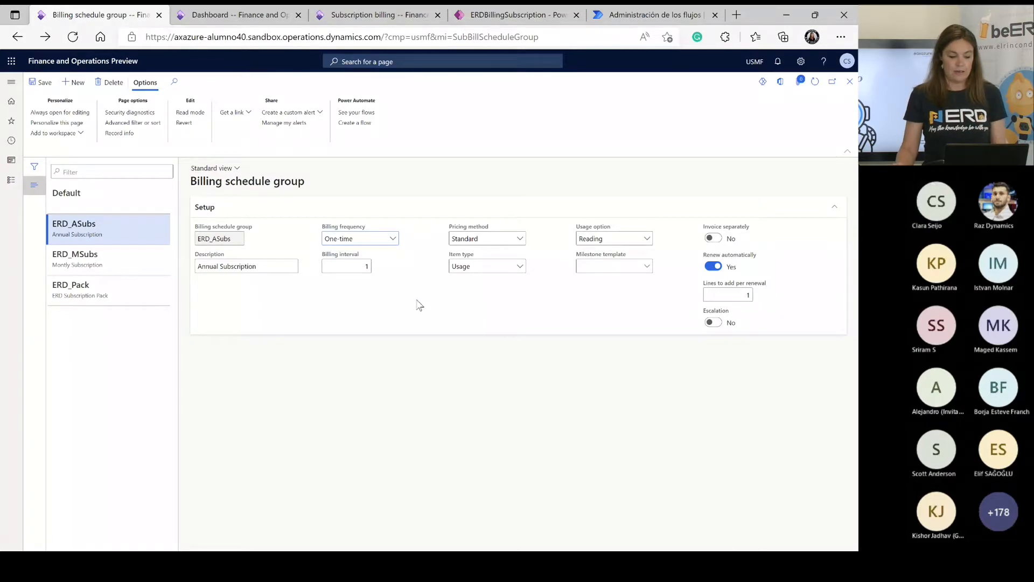
{"action": "left_click", "coordinate": [124, 258]}
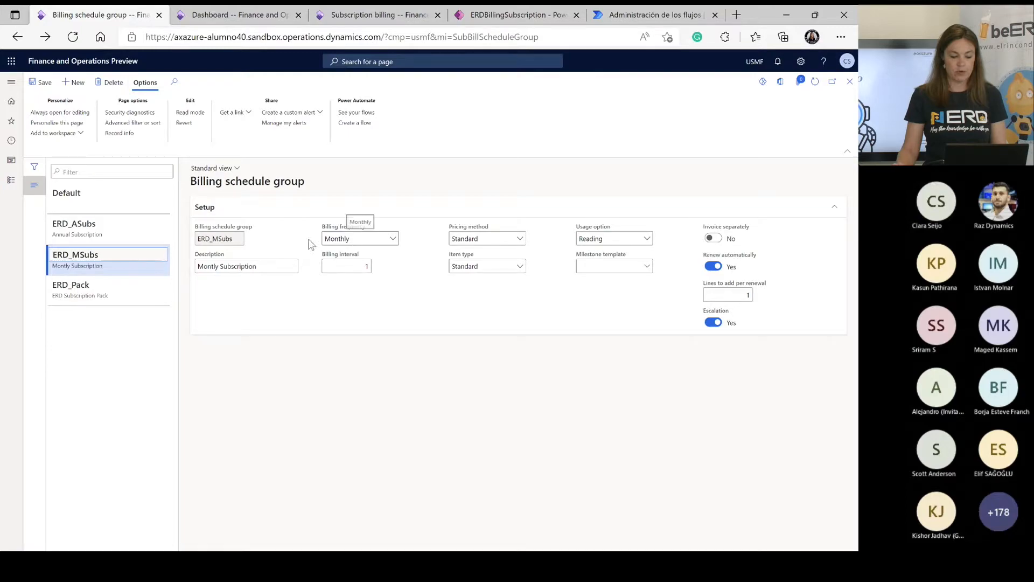
{"action": "left_click", "coordinate": [131, 288]}
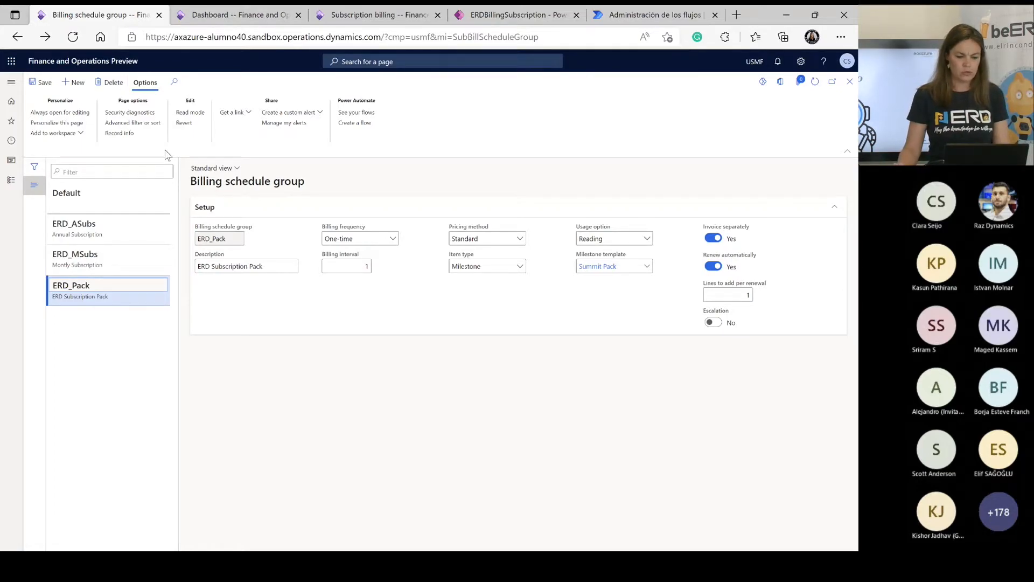
Open the Subscription billing workspace and look over its list of billing schedules
{"action": "left_click", "coordinate": [11, 182]}
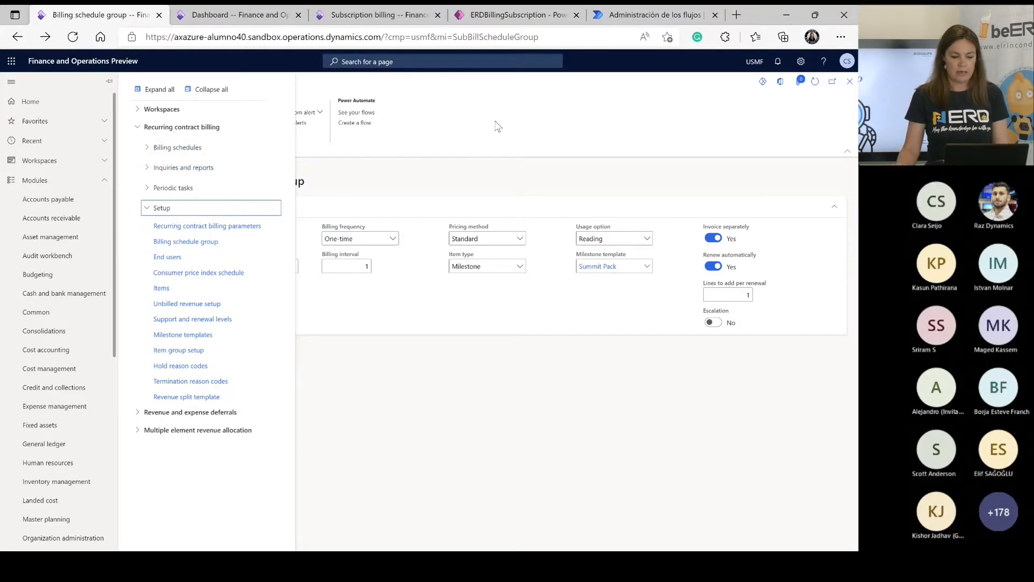
{"action": "left_click", "coordinate": [172, 111]}
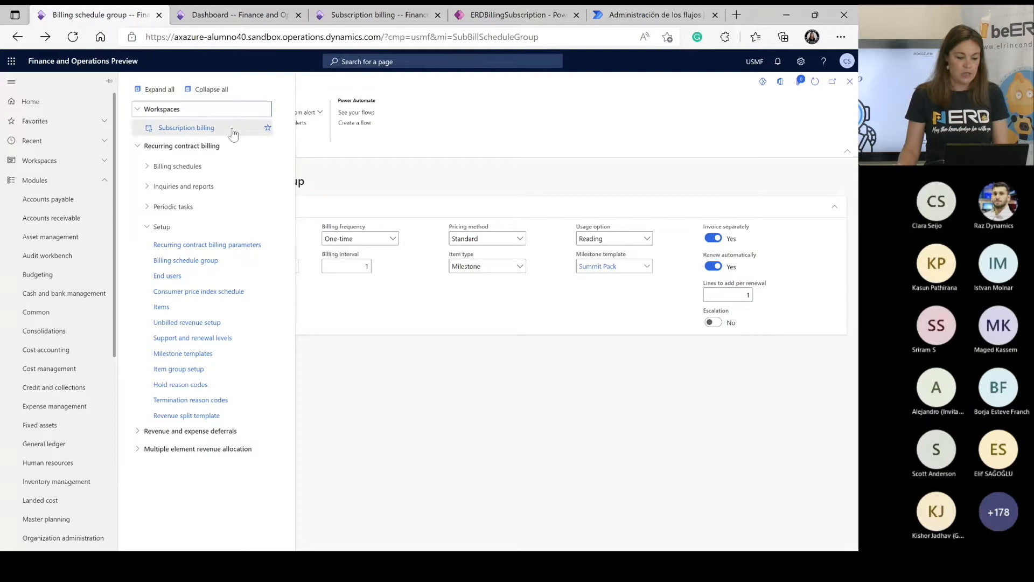
{"action": "left_click", "coordinate": [202, 134]}
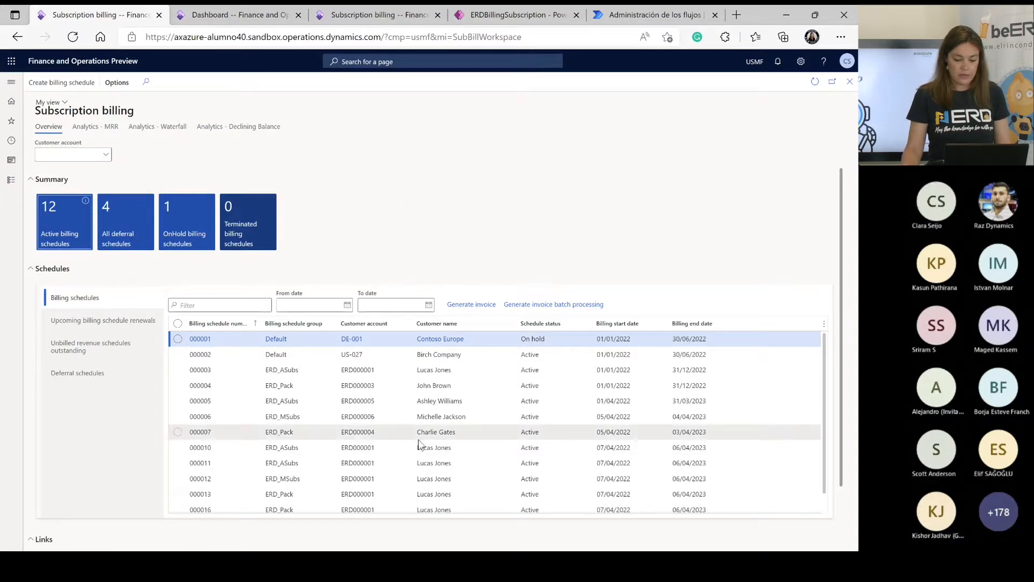
{"action": "scroll", "coordinate": [418, 437], "scroll_direction": "down", "scroll_amount": 1}
{"action": "scroll", "coordinate": [419, 442], "scroll_direction": "up", "scroll_amount": 1}
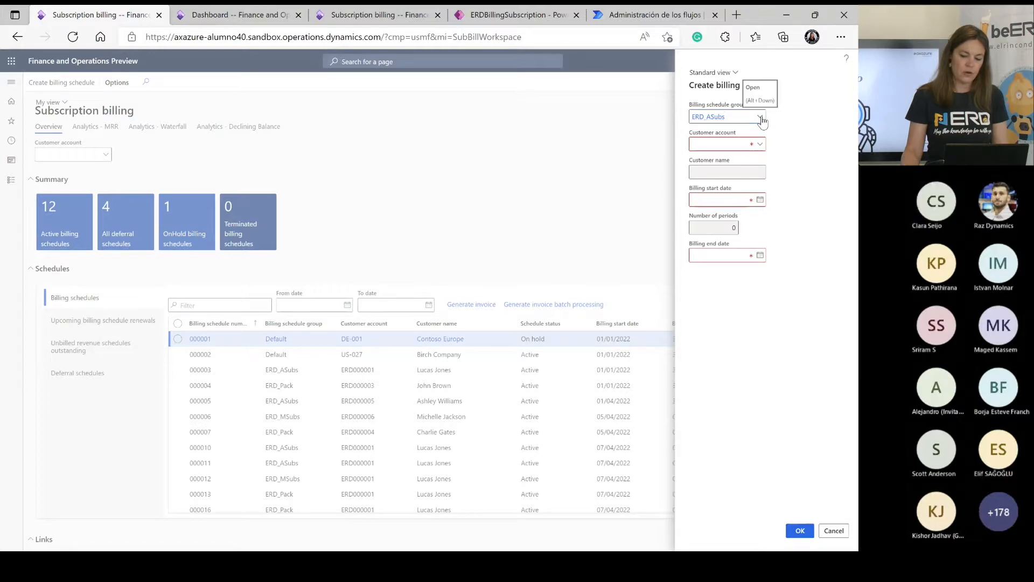
Start a new billing schedule with the ERD_ASubs billing schedule group and choose the customer account
{"action": "left_click", "coordinate": [761, 118]}
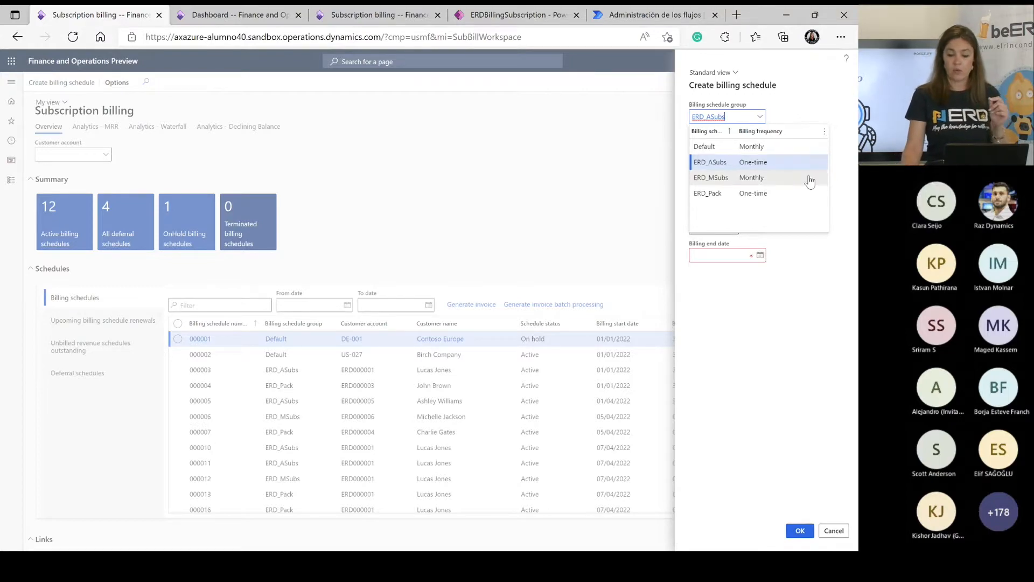
{"action": "left_click", "coordinate": [775, 163]}
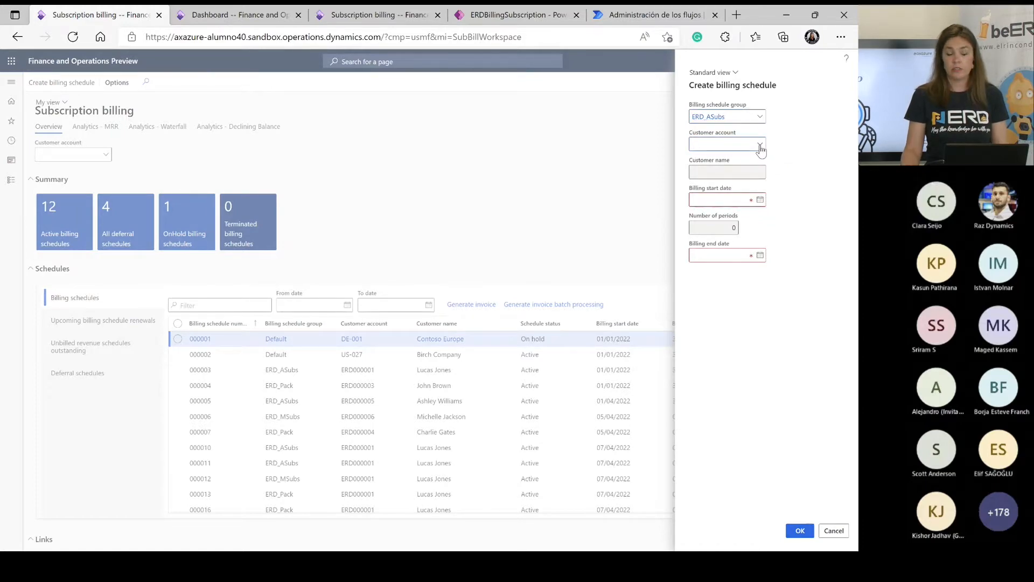
{"action": "left_click", "coordinate": [760, 146]}
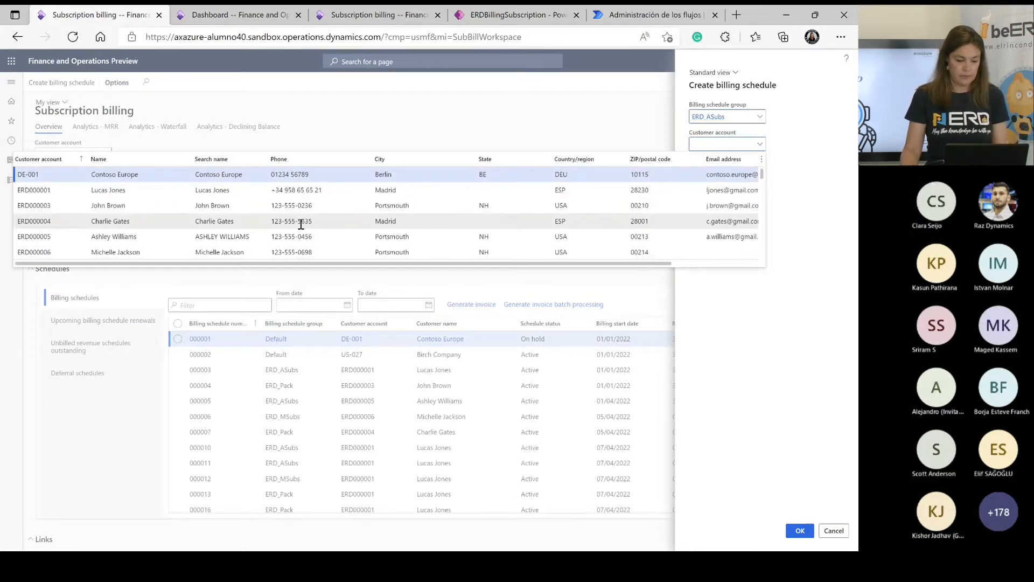
{"action": "left_click", "coordinate": [318, 222]}
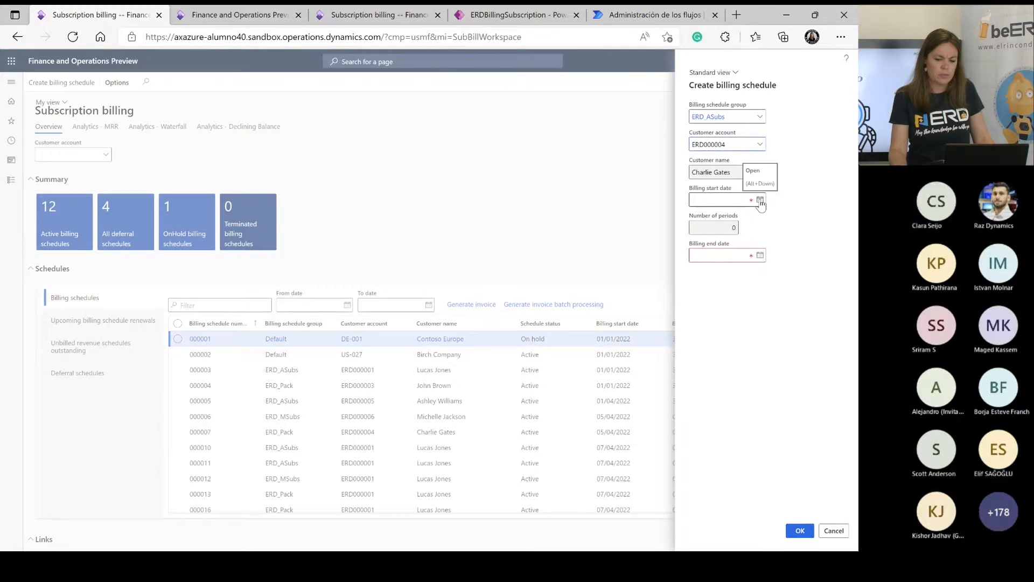
Set the billing start date to 07/04/2022 and the end date to 06/03/2023, and create the billing schedule
{"action": "left_click", "coordinate": [760, 201]}
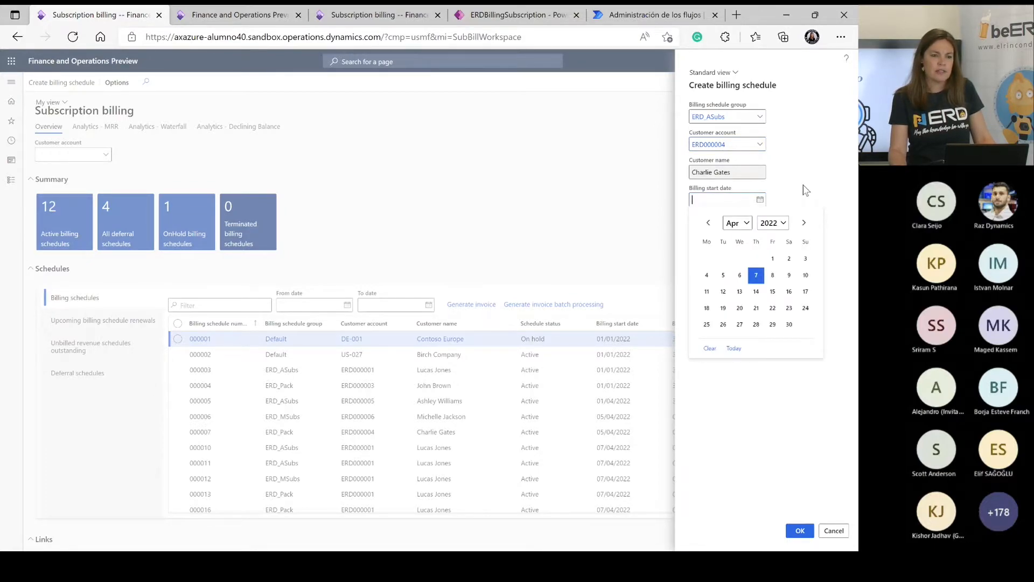
{"action": "left_click", "coordinate": [757, 277]}
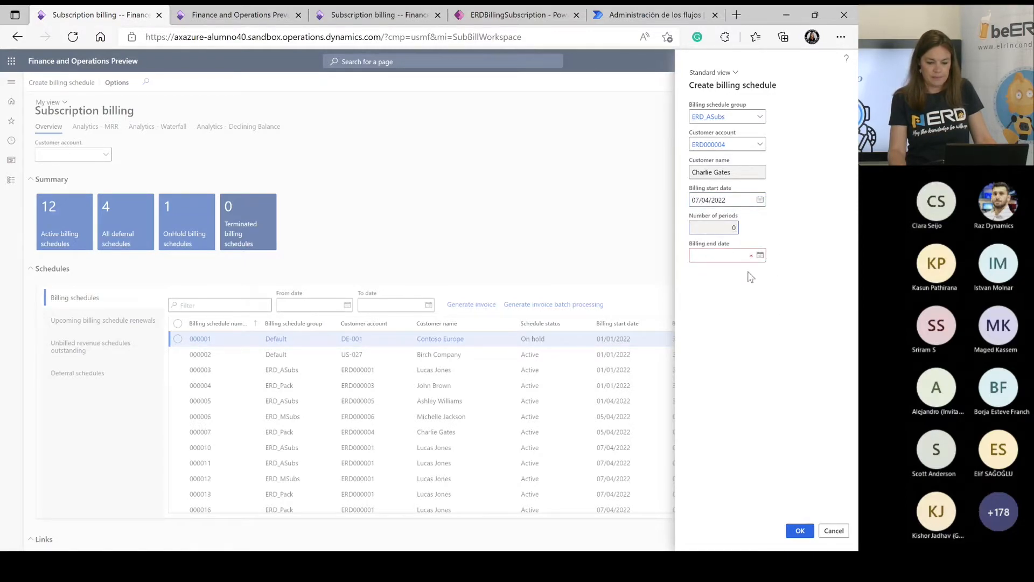
{"action": "left_click", "coordinate": [724, 257]}
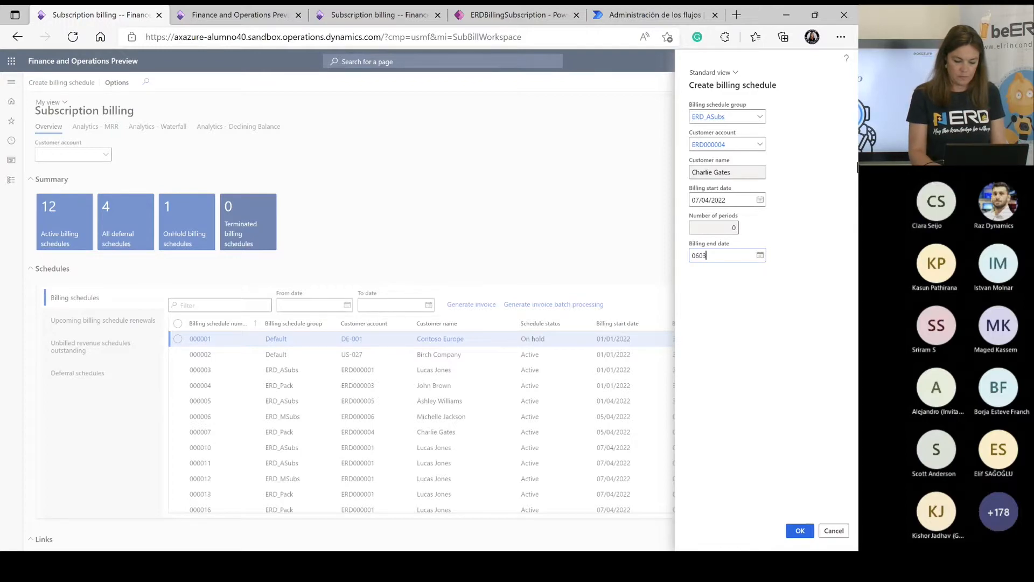
{"action": "type", "text": "023"}
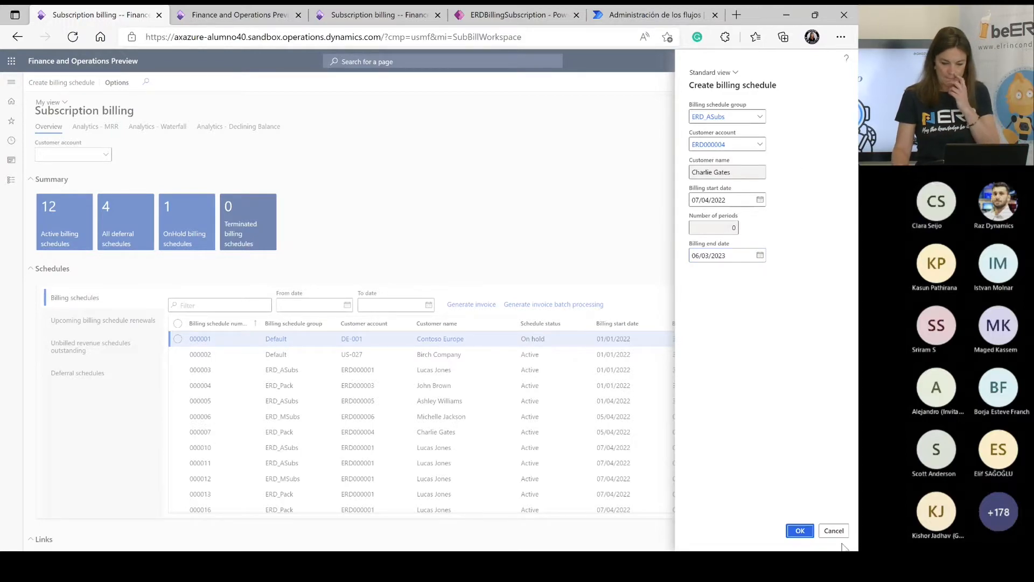
{"action": "left_click", "coordinate": [801, 531]}
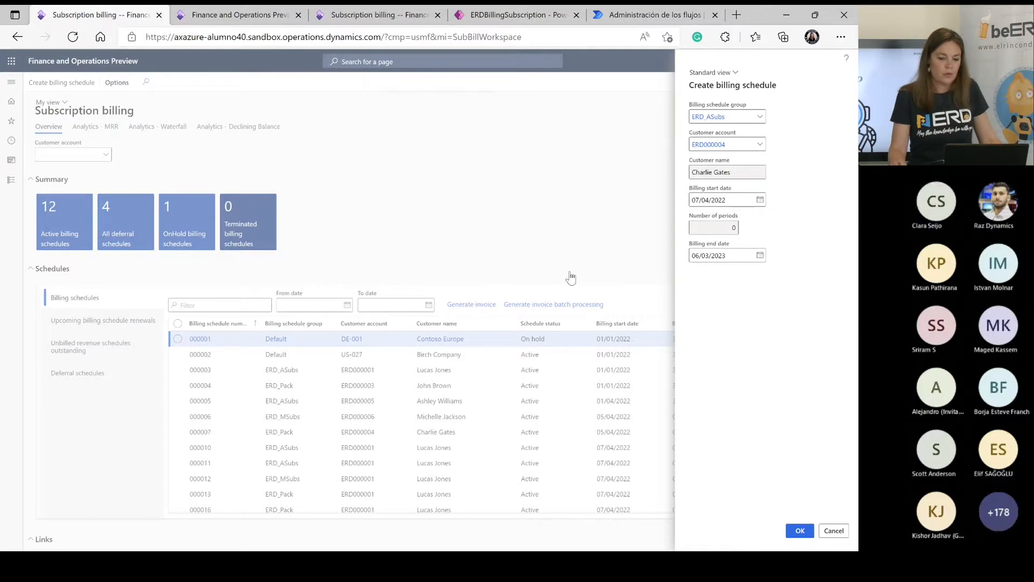
Open the newly created ERD_ASubs billing schedule from the workspace list
{"action": "scroll", "coordinate": [301, 415], "scroll_direction": "down", "scroll_amount": 2}
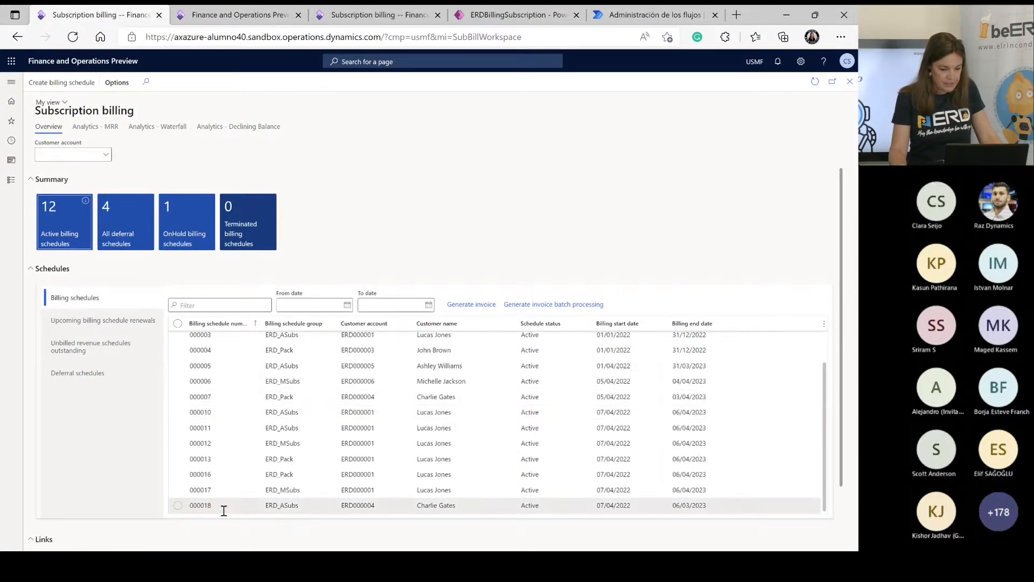
{"action": "left_click", "coordinate": [199, 506]}
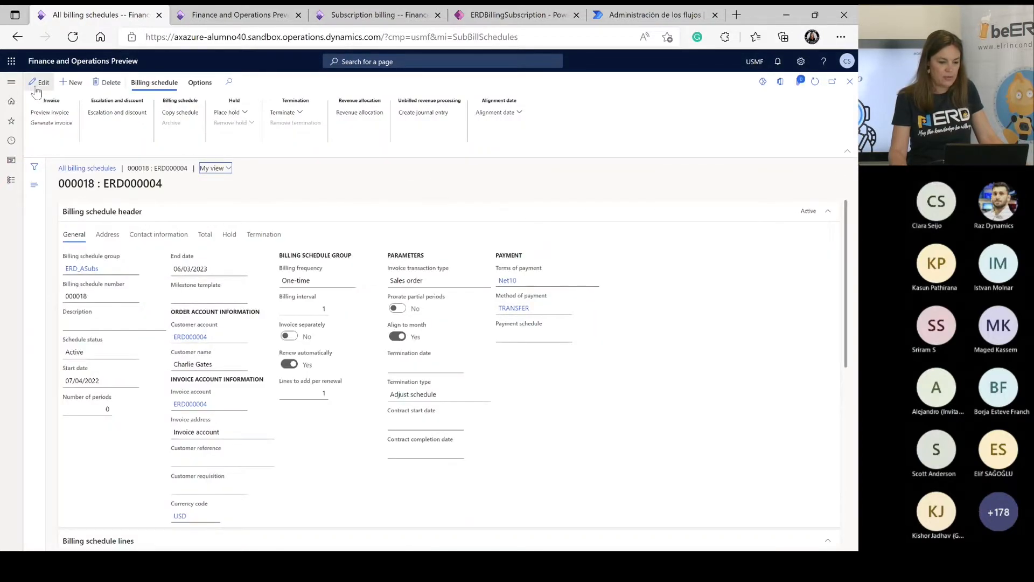
Put the billing schedule into edit mode and enter the description "Annual sub ERD"
{"action": "left_click", "coordinate": [38, 84]}
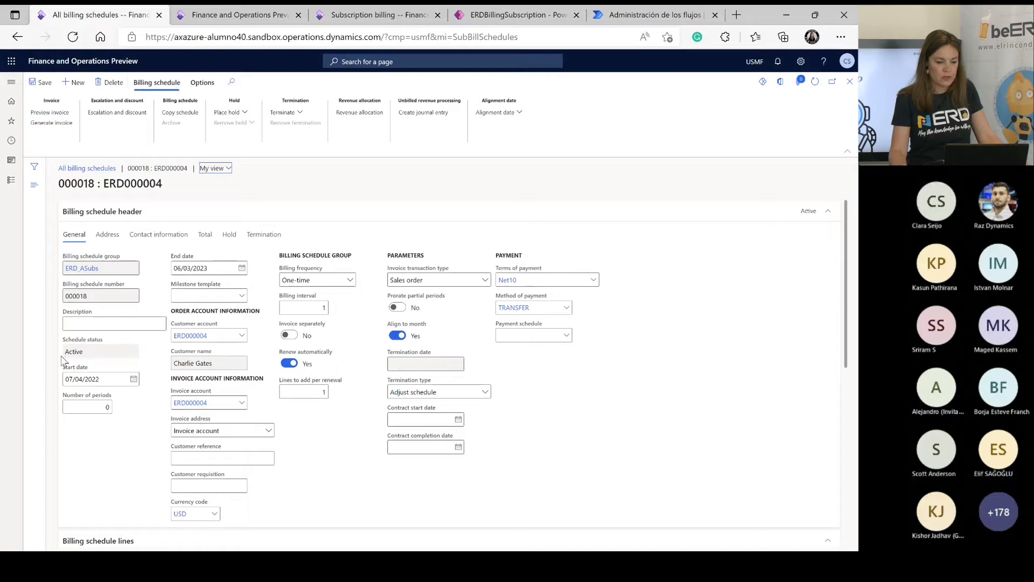
{"action": "left_click", "coordinate": [142, 322]}
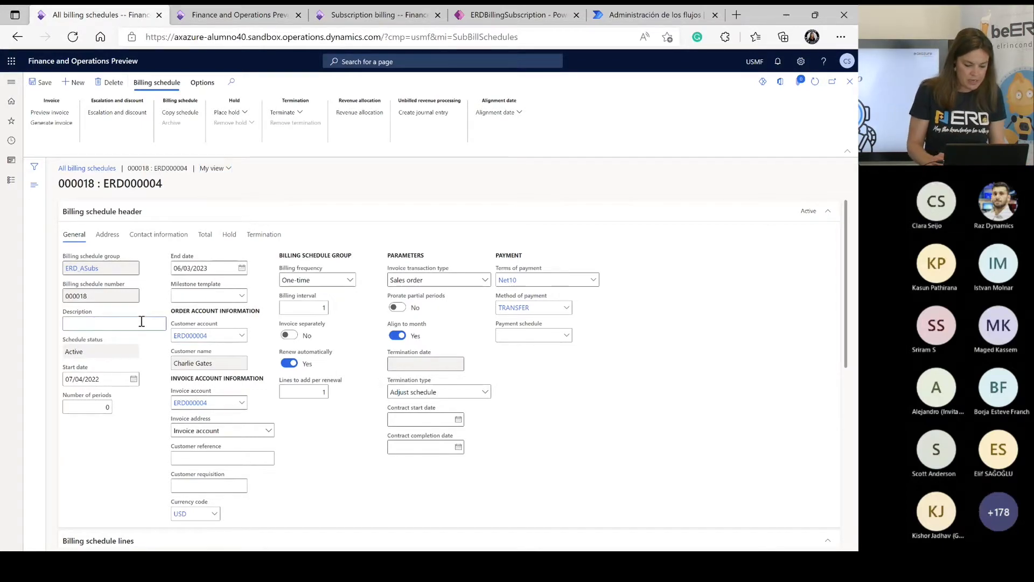
{"action": "type", "text": "Annua"}
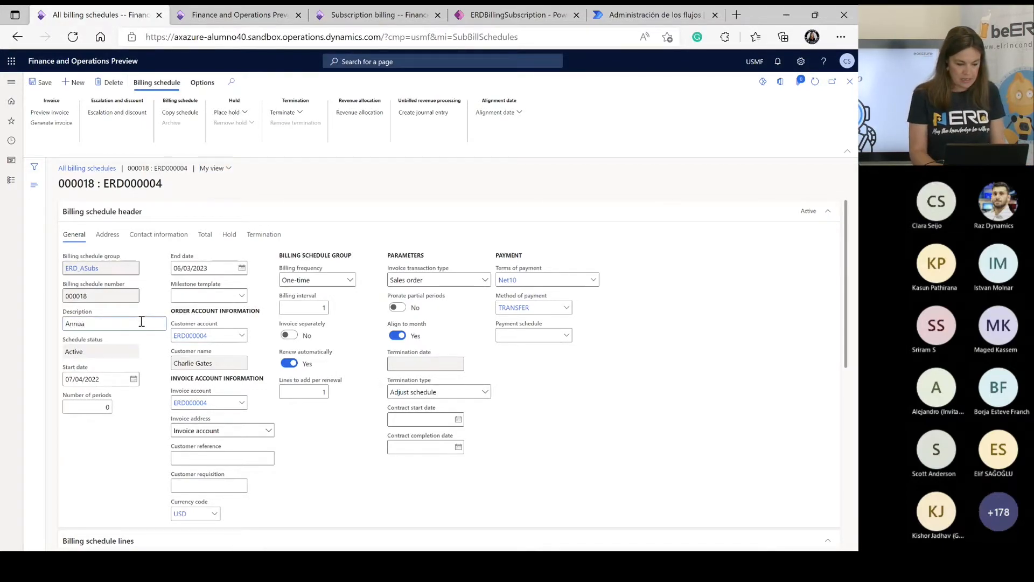
{"action": "type", "text": "l sub"}
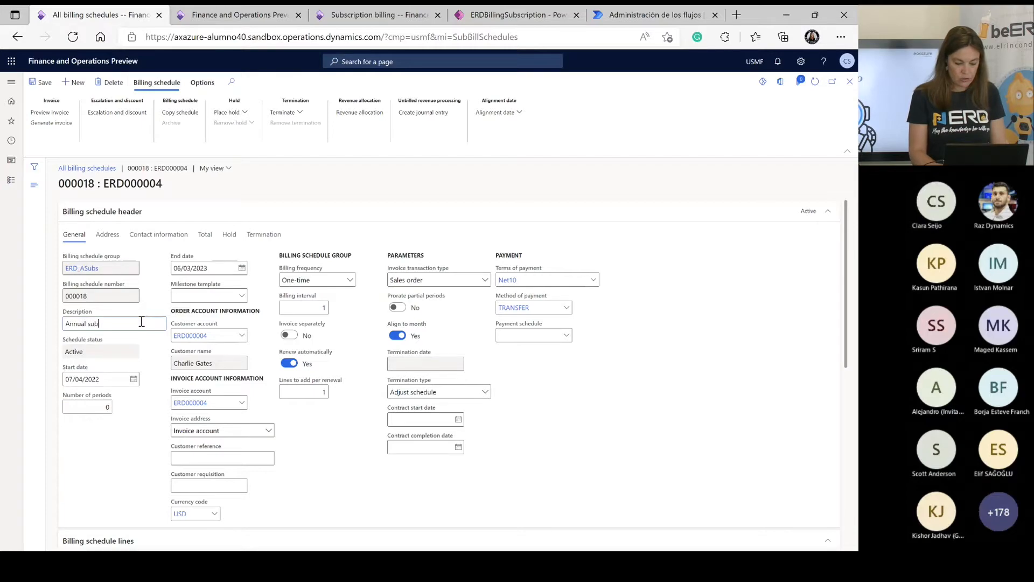
{"action": "type", "text": " ERD"}
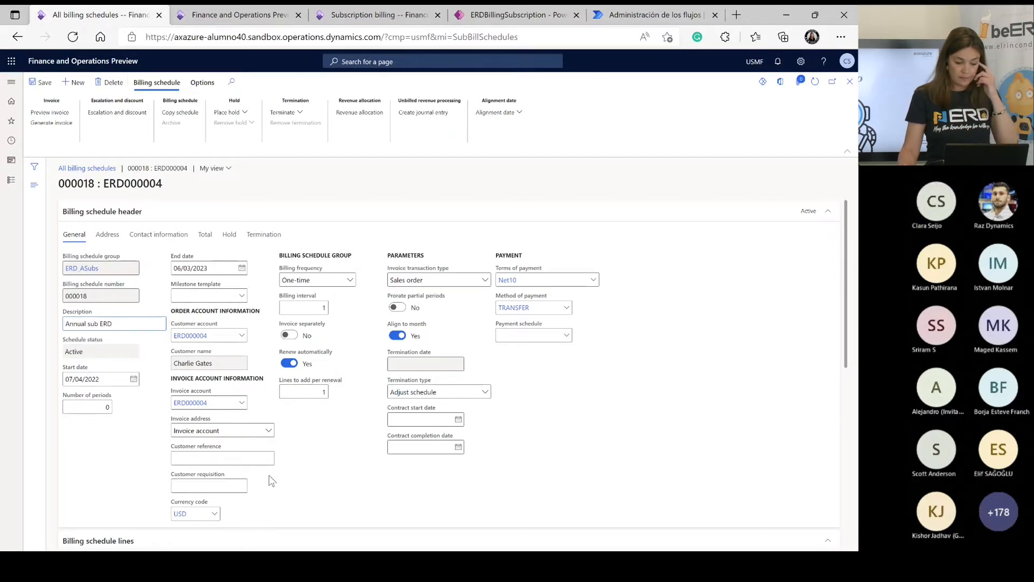
Enter 12 as the number of periods and set the schedule's end date to 06/04/2023
{"action": "left_click", "coordinate": [101, 407]}
{"action": "type", "text": "1"}
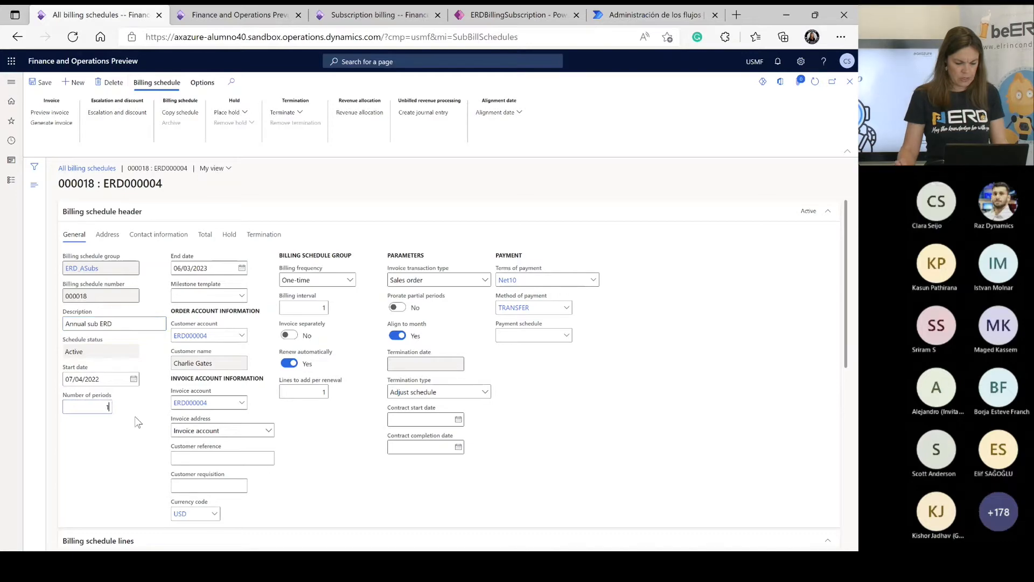
{"action": "type", "text": "2"}
{"action": "key", "text": "Tab"}
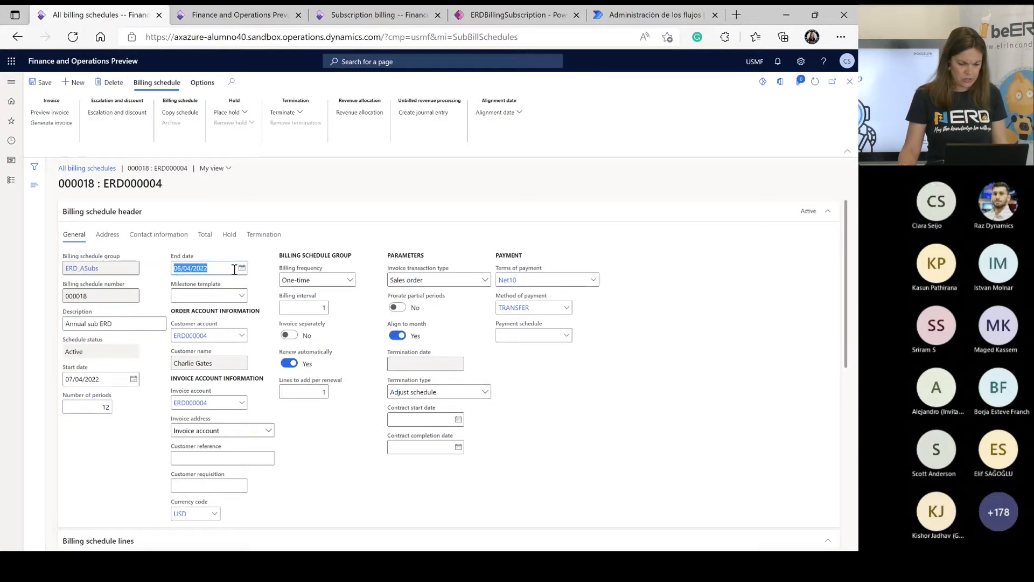
{"action": "left_click", "coordinate": [234, 269]}
{"action": "key", "text": "BackSpace"}
{"action": "type", "text": "3"}
{"action": "key", "text": "Tab"}
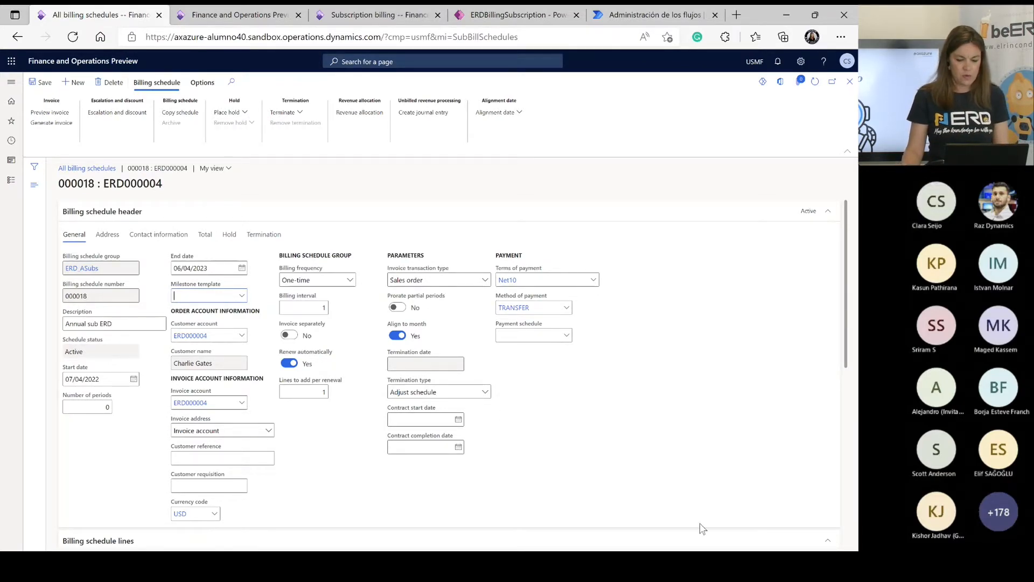
Review the address, contact information and total sections of the billing schedule header, and return to its general details
{"action": "left_click", "coordinate": [107, 235]}
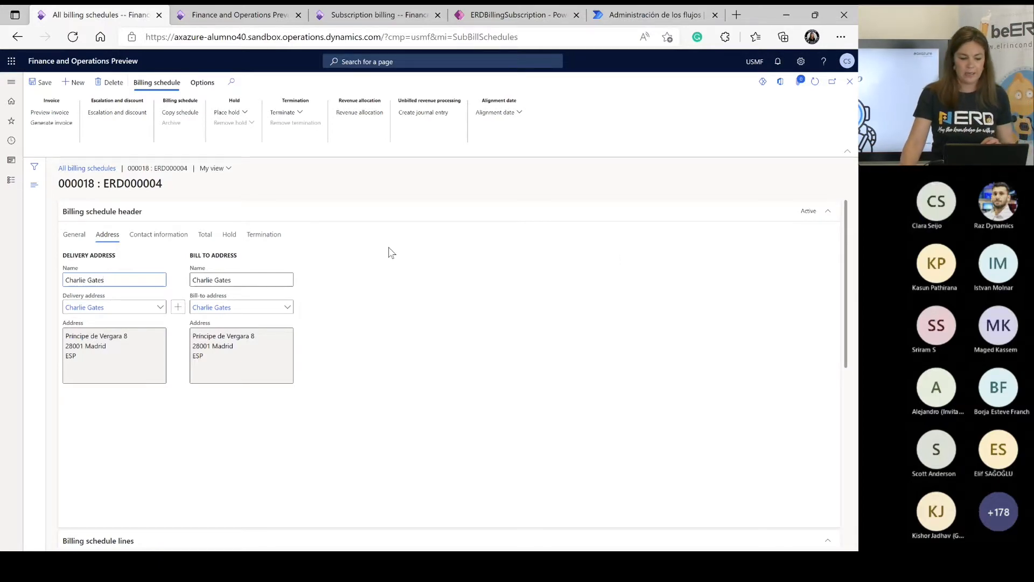
{"action": "left_click", "coordinate": [158, 235]}
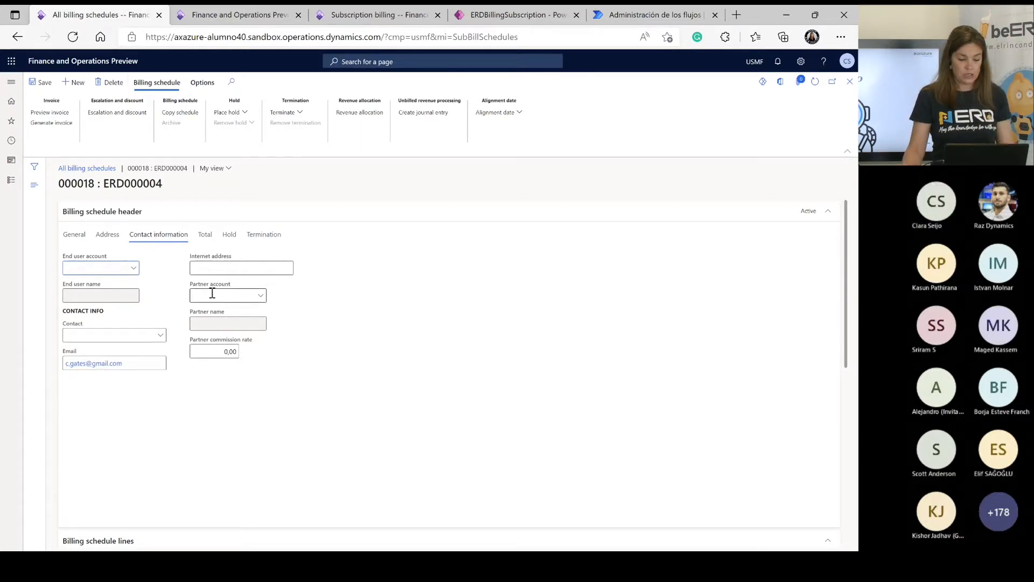
{"action": "left_click", "coordinate": [205, 240]}
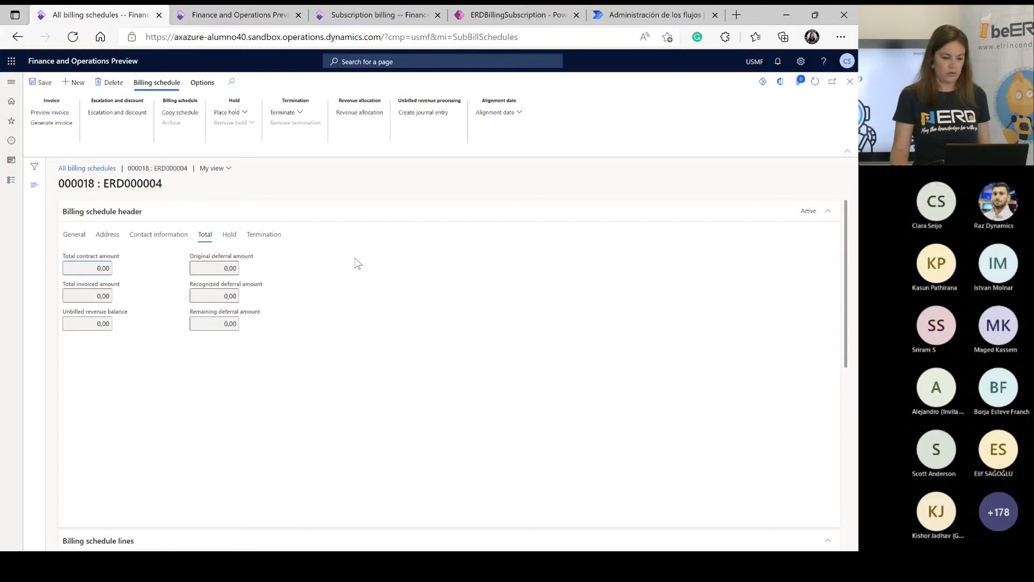
{"action": "left_click", "coordinate": [74, 234]}
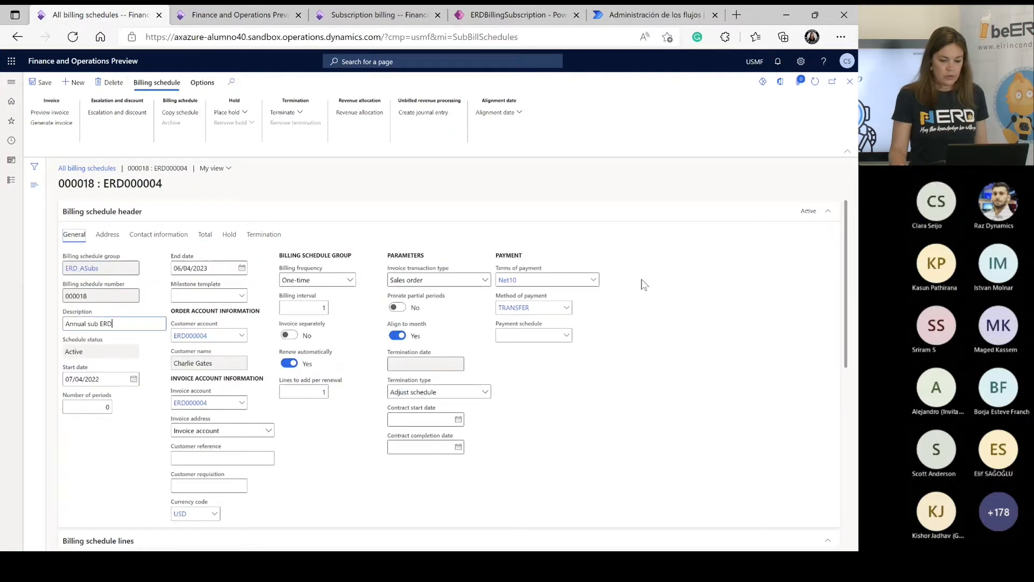
Add a billing schedule line for the ERD_AnnualSubs item and set its item type to Standard
{"action": "left_click", "coordinate": [828, 214]}
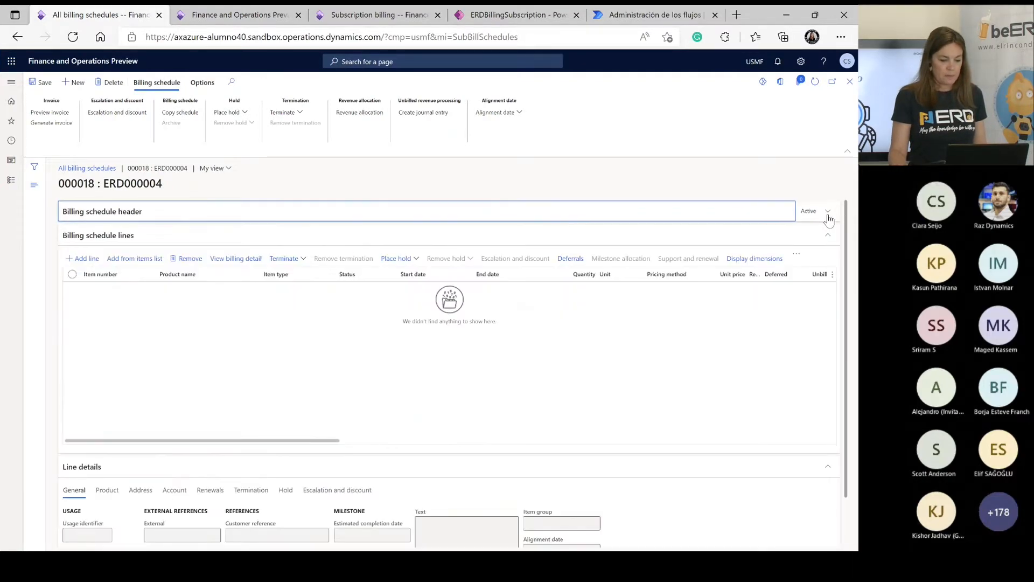
{"action": "left_click", "coordinate": [92, 259]}
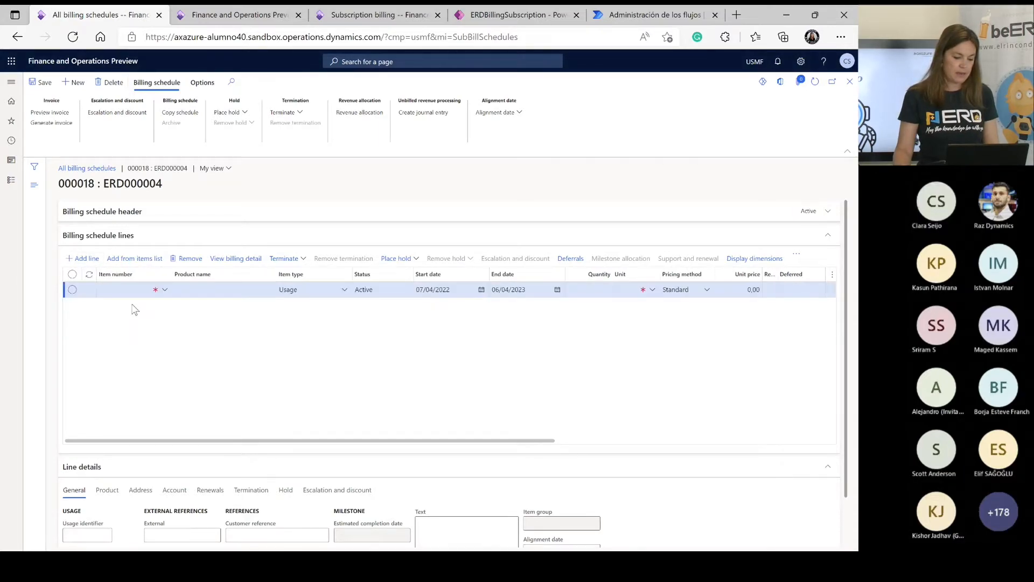
{"action": "type", "text": "erd"}
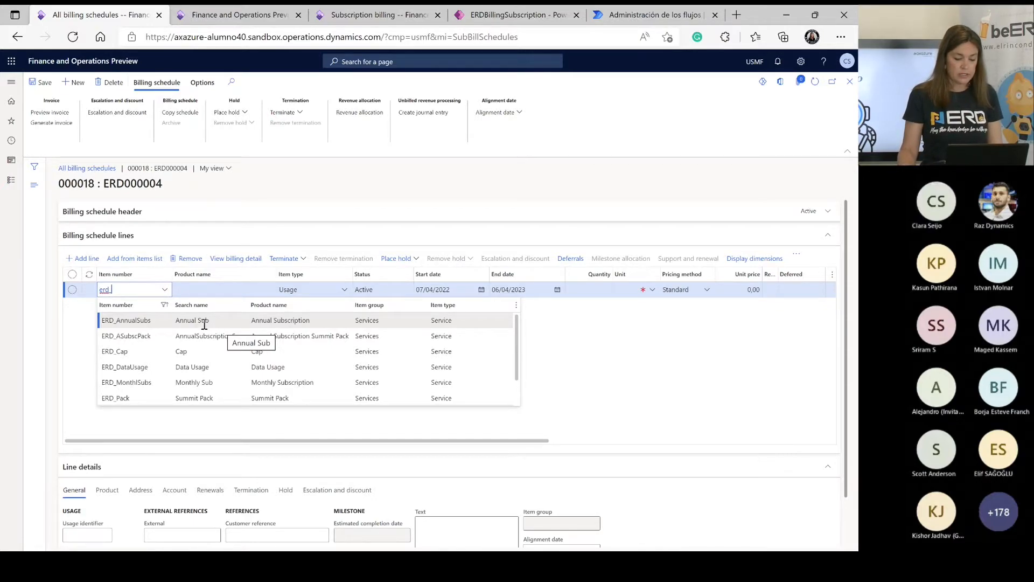
{"action": "left_click", "coordinate": [215, 322]}
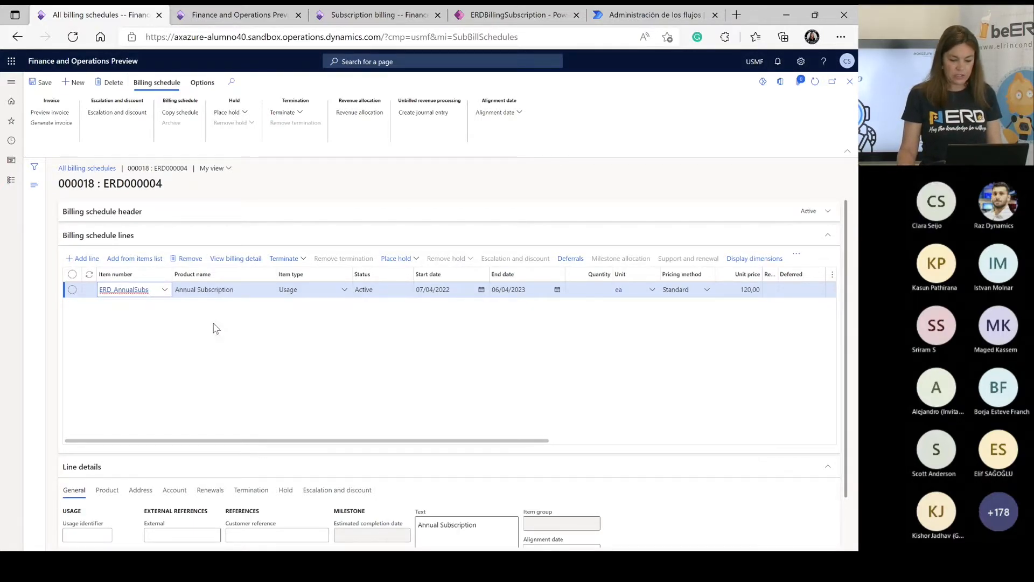
{"action": "left_click", "coordinate": [343, 291]}
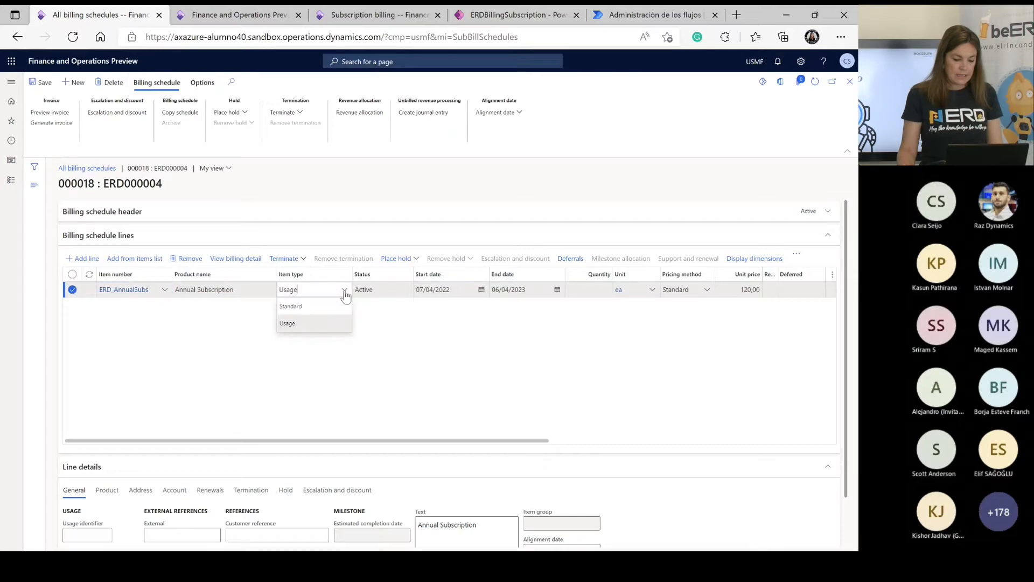
{"action": "left_click", "coordinate": [315, 308]}
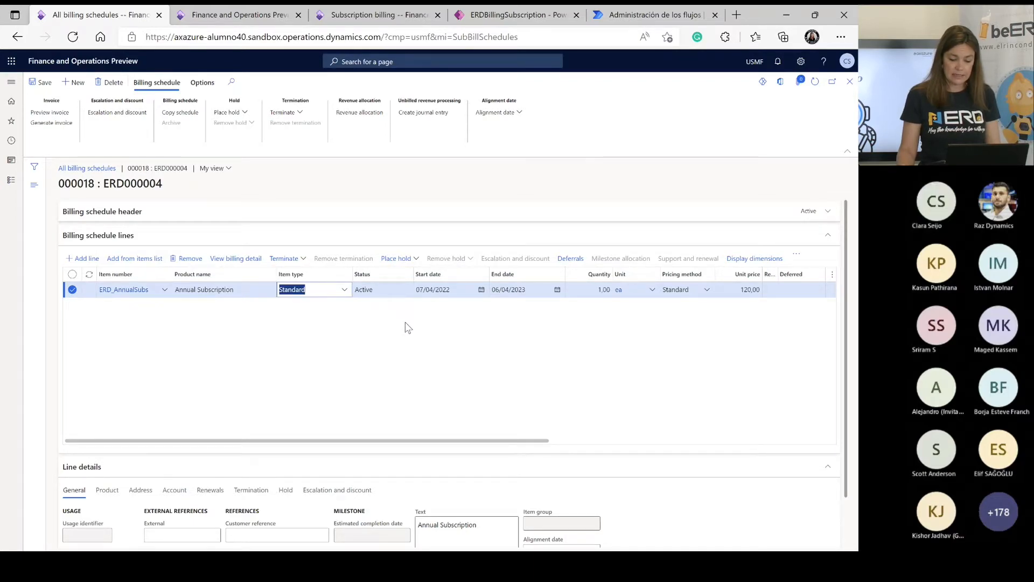
Check the unit price, billing frequency and net amount of the annual subscription line
{"action": "left_click_drag", "start_coordinate": [451, 444], "coordinate": [622, 446]}
{"action": "scroll", "coordinate": [639, 301], "scroll_direction": "down", "scroll_amount": 1}
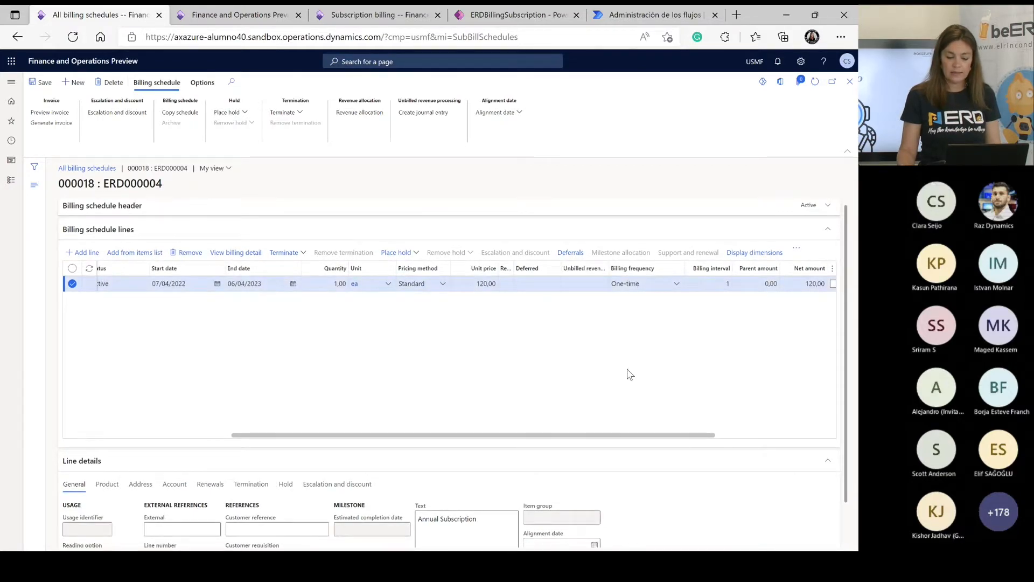
{"action": "left_click_drag", "start_coordinate": [595, 436], "coordinate": [466, 441]}
{"action": "left_click", "coordinate": [648, 283]}
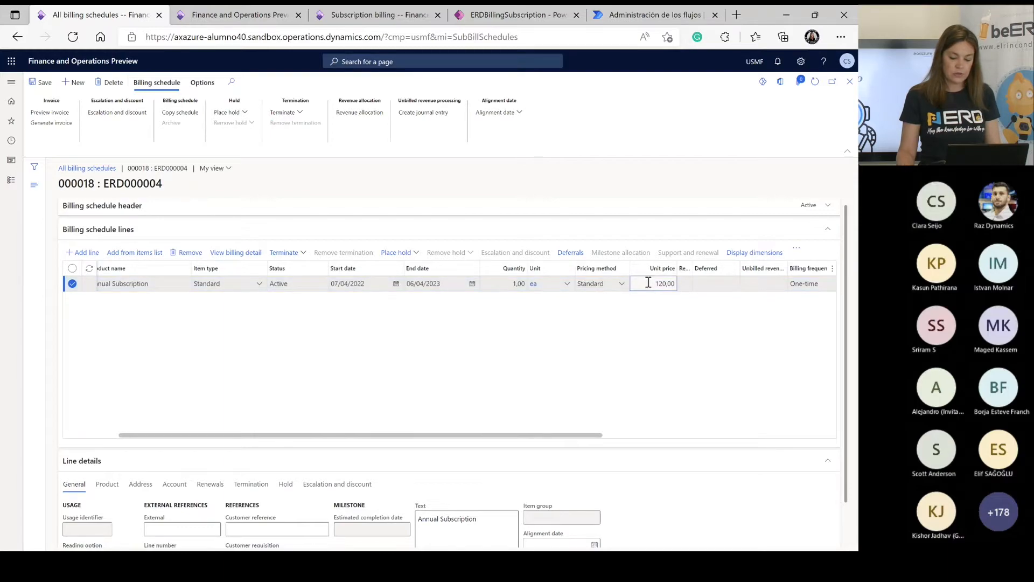
{"action": "double_click", "coordinate": [650, 283]}
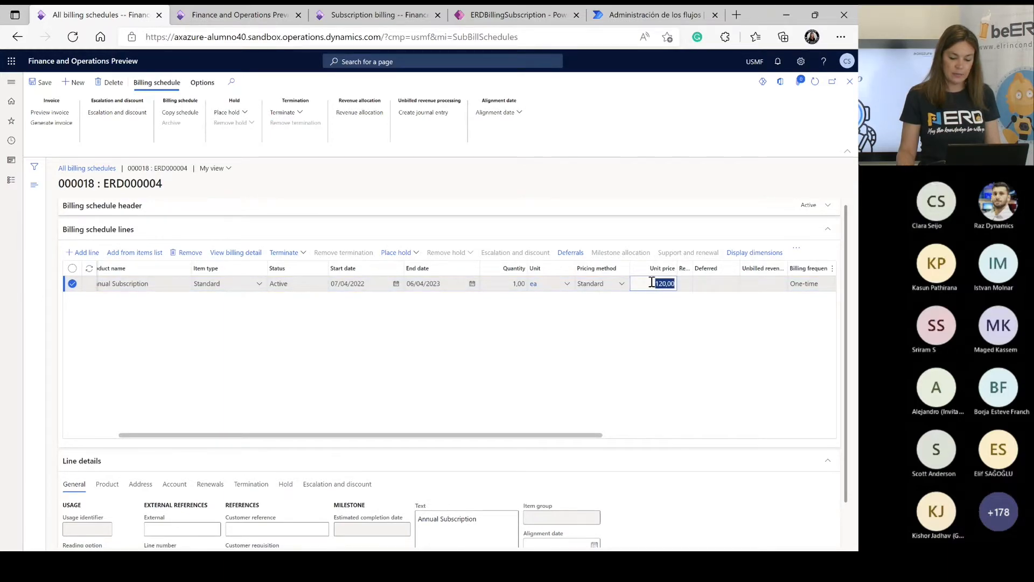
{"action": "left_click", "coordinate": [650, 283]}
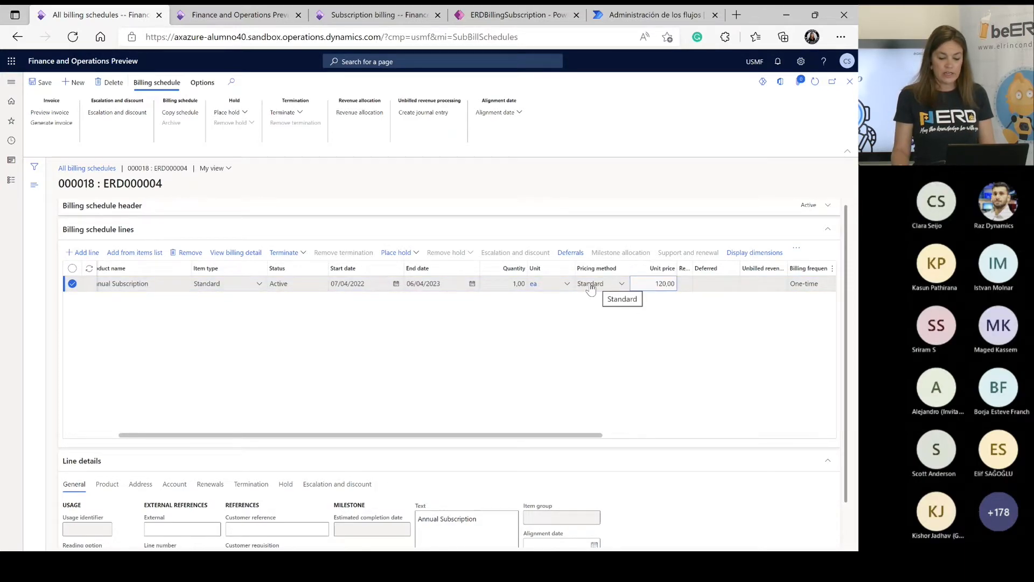
Try the Flat pricing method on the annual subscription line and return it to Standard
{"action": "left_click", "coordinate": [620, 286]}
{"action": "left_click", "coordinate": [603, 323]}
{"action": "left_click", "coordinate": [674, 287]}
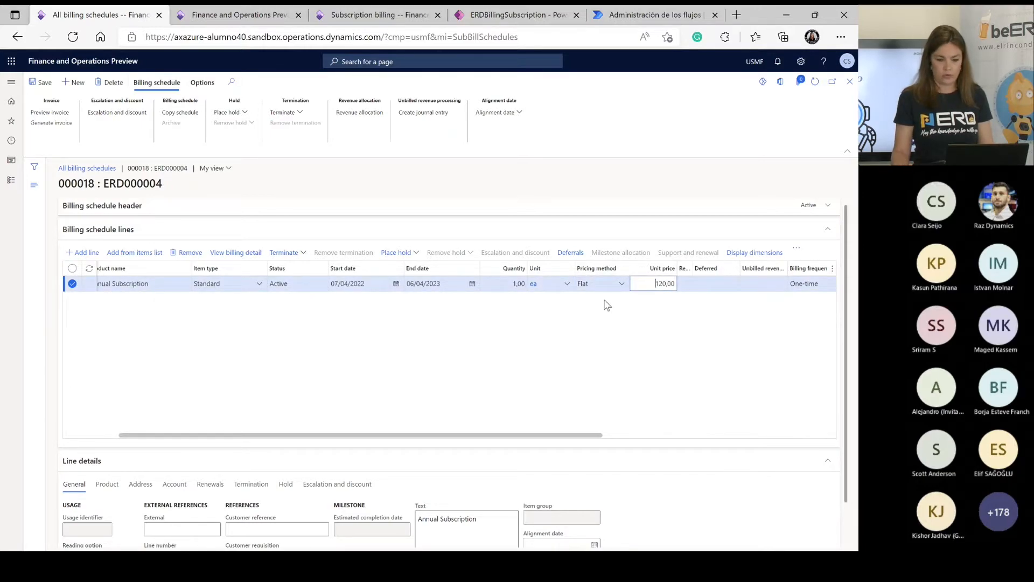
{"action": "left_click", "coordinate": [621, 285]}
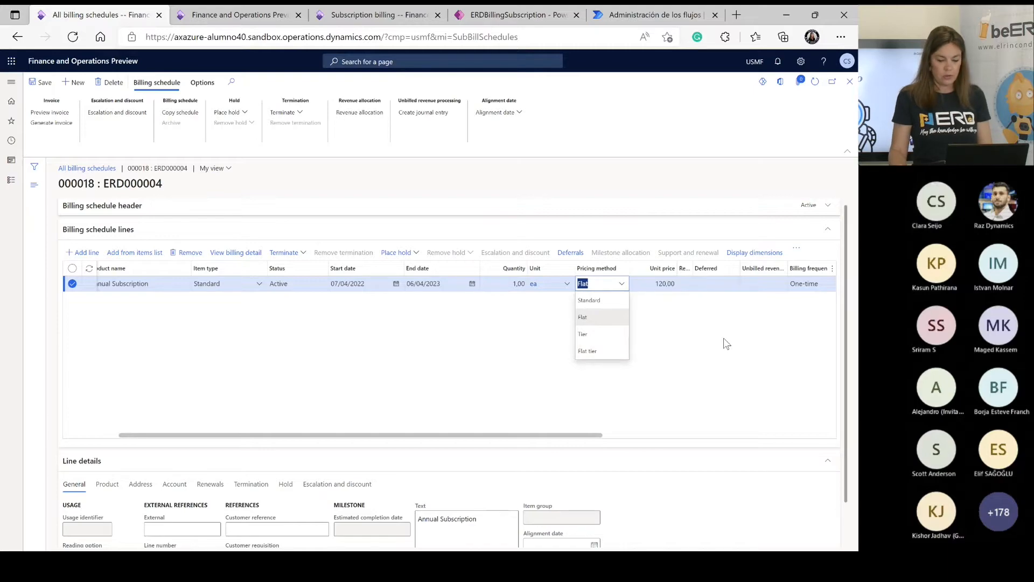
{"action": "left_click", "coordinate": [604, 300]}
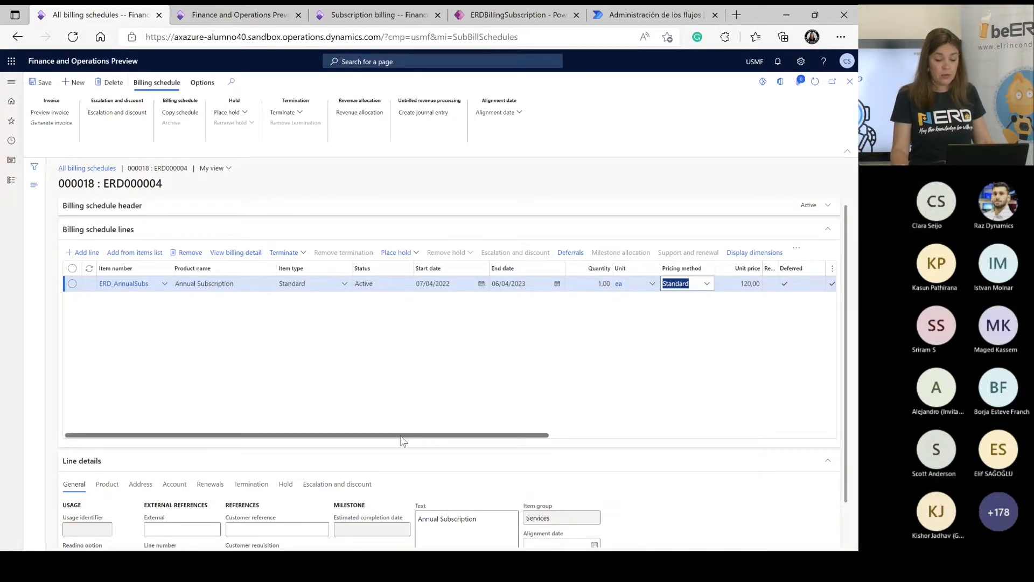
Check the annual subscription line's deferral settings and template choices, and view its billing detail
{"action": "left_click_drag", "start_coordinate": [410, 435], "coordinate": [535, 435]}
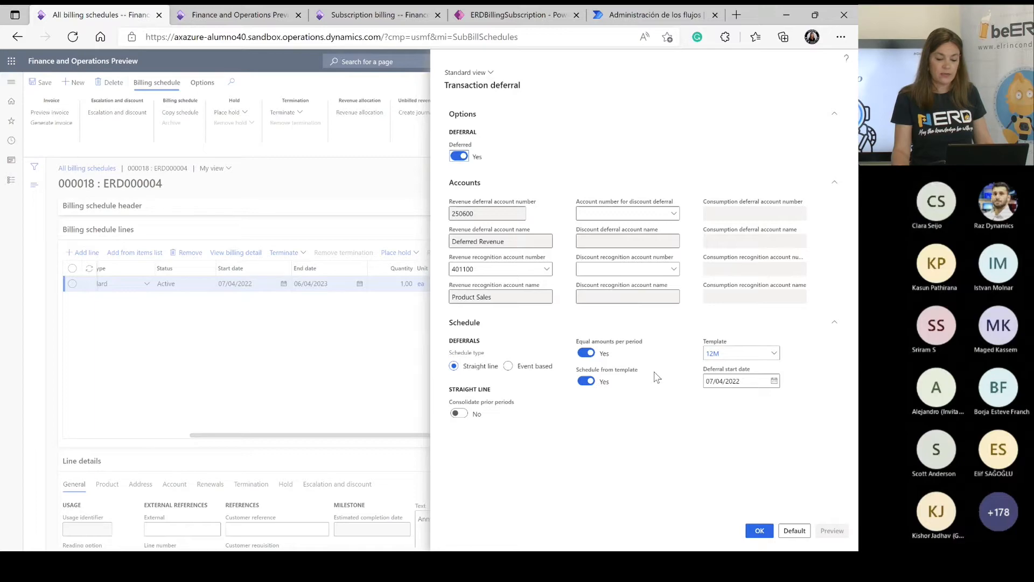
{"action": "left_click", "coordinate": [775, 354]}
{"action": "left_click", "coordinate": [775, 354]}
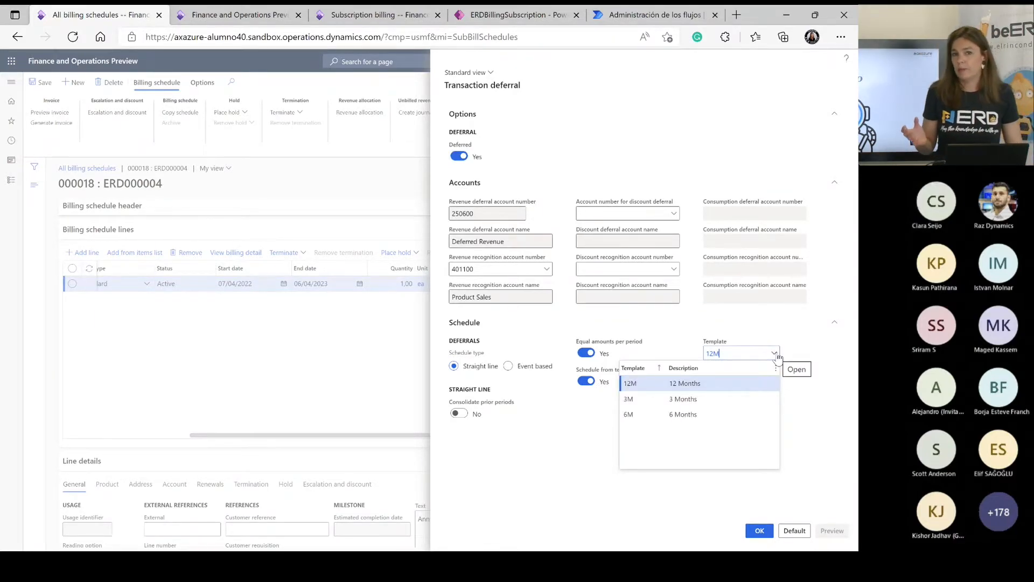
{"action": "left_click", "coordinate": [798, 328]}
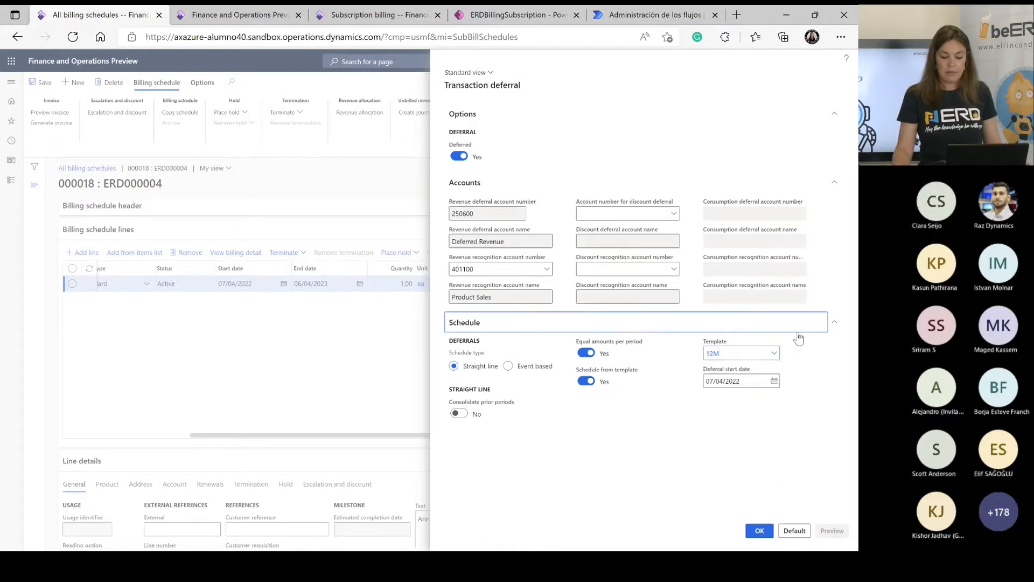
{"action": "left_click", "coordinate": [734, 325]}
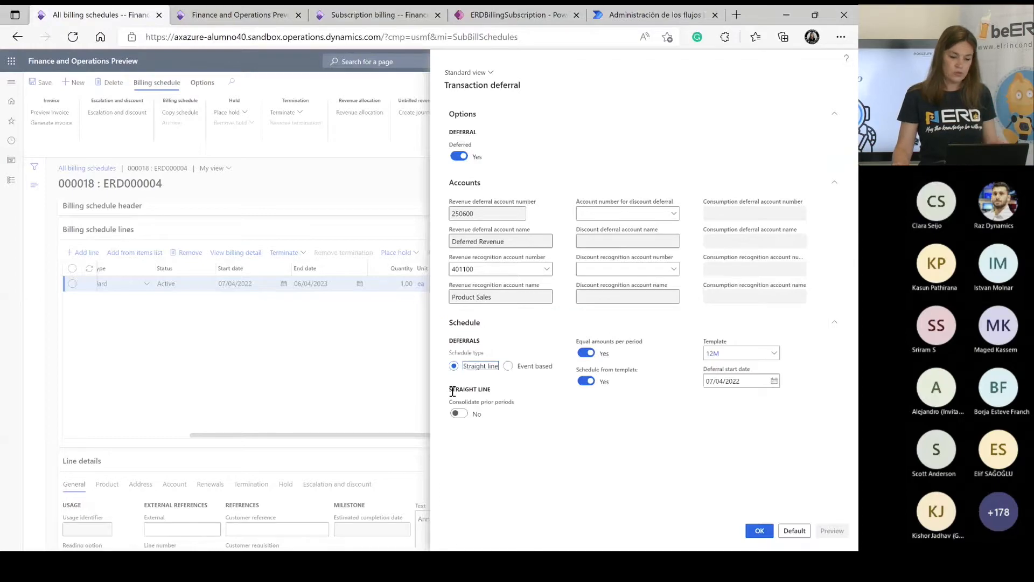
{"action": "left_click", "coordinate": [759, 531]}
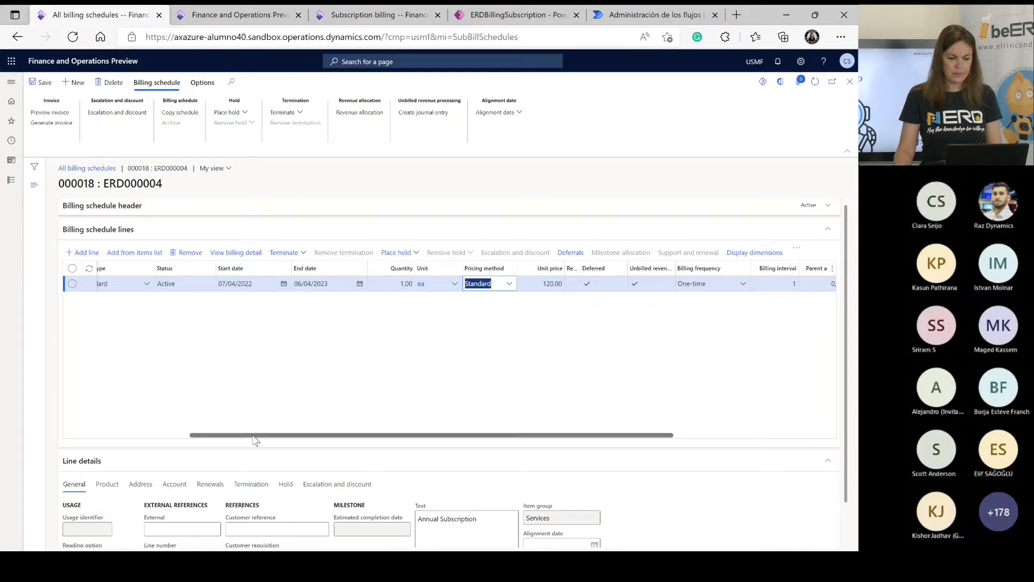
{"action": "left_click_drag", "start_coordinate": [254, 436], "coordinate": [130, 436]}
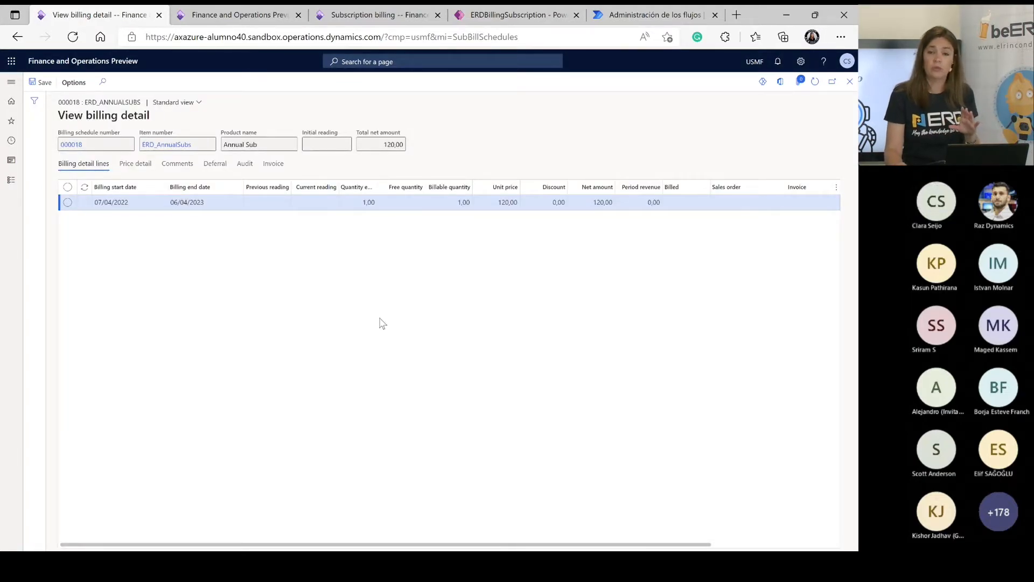
{"action": "left_click", "coordinate": [851, 83]}
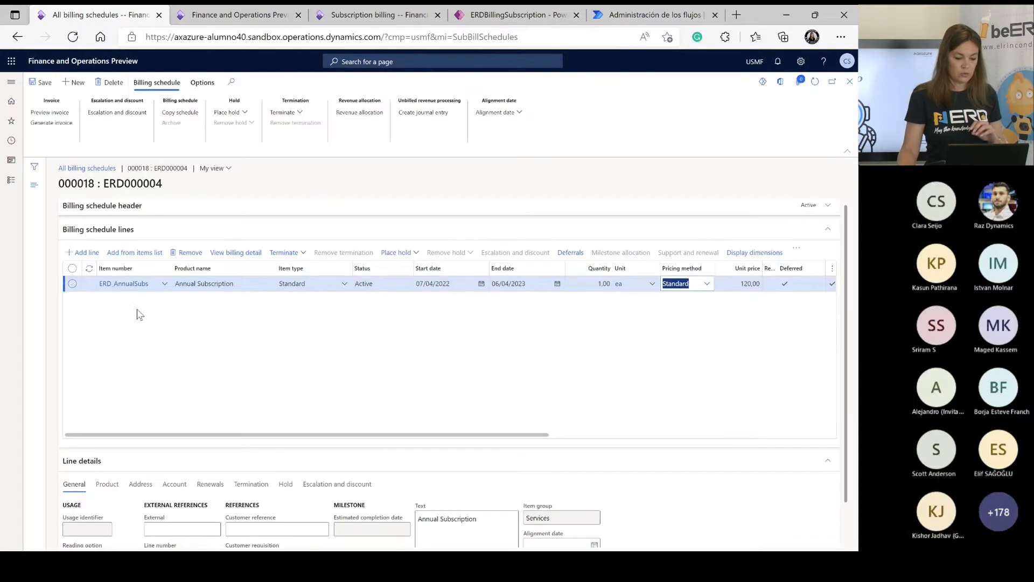
Add a billing schedule line for the ERD_DataUsage item and review its reading option choices, keeping Reading
{"action": "left_click", "coordinate": [83, 252]}
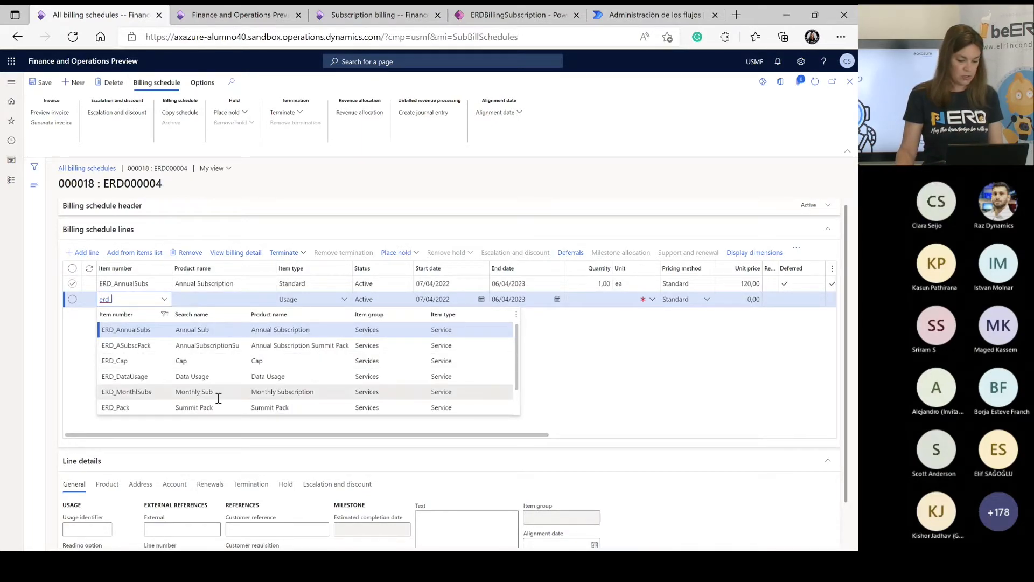
{"action": "left_click", "coordinate": [219, 377]}
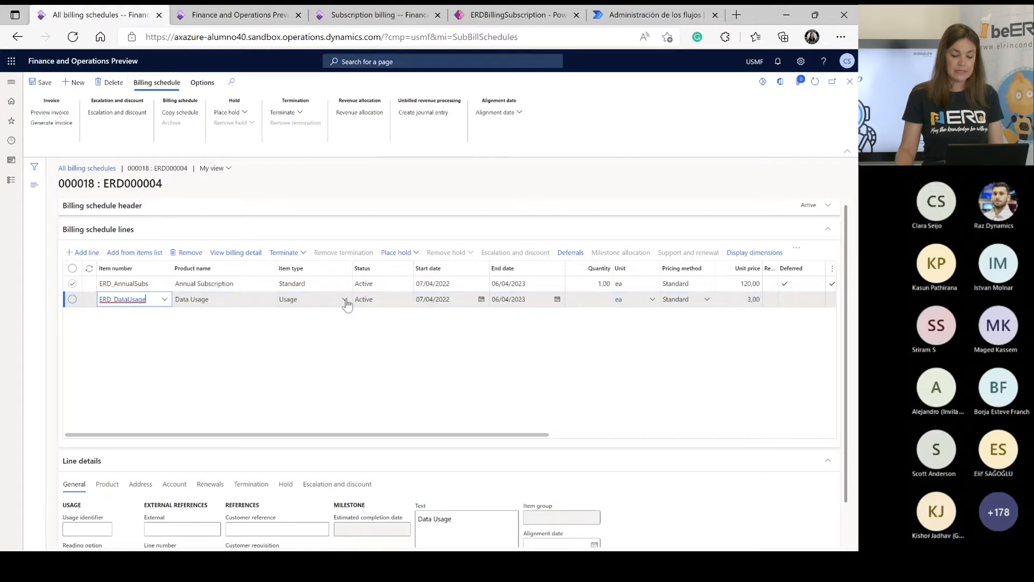
{"action": "scroll", "coordinate": [430, 373], "scroll_direction": "down", "scroll_amount": 1}
{"action": "scroll", "coordinate": [430, 373], "scroll_direction": "down", "scroll_amount": 2}
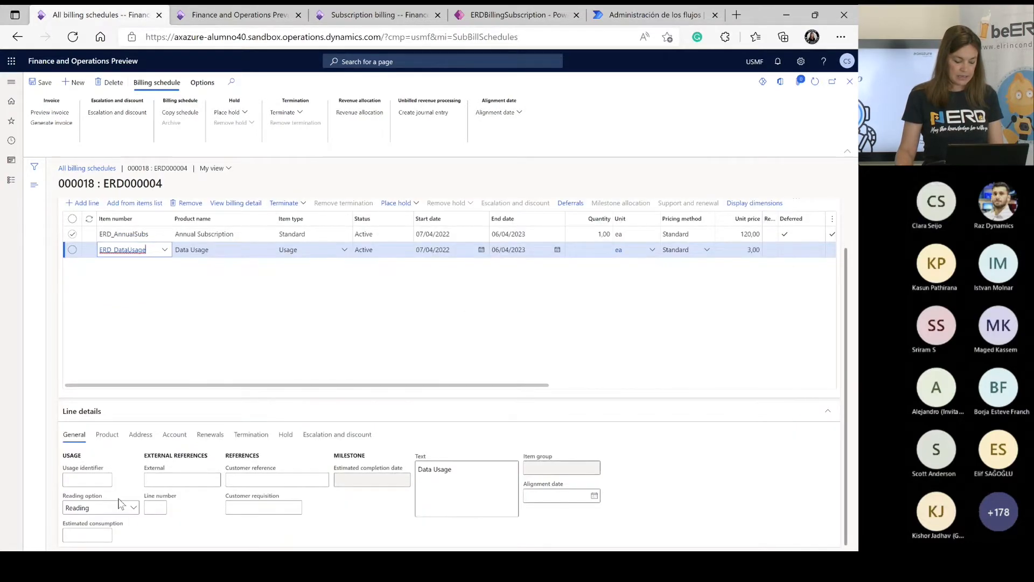
{"action": "left_click", "coordinate": [133, 508]}
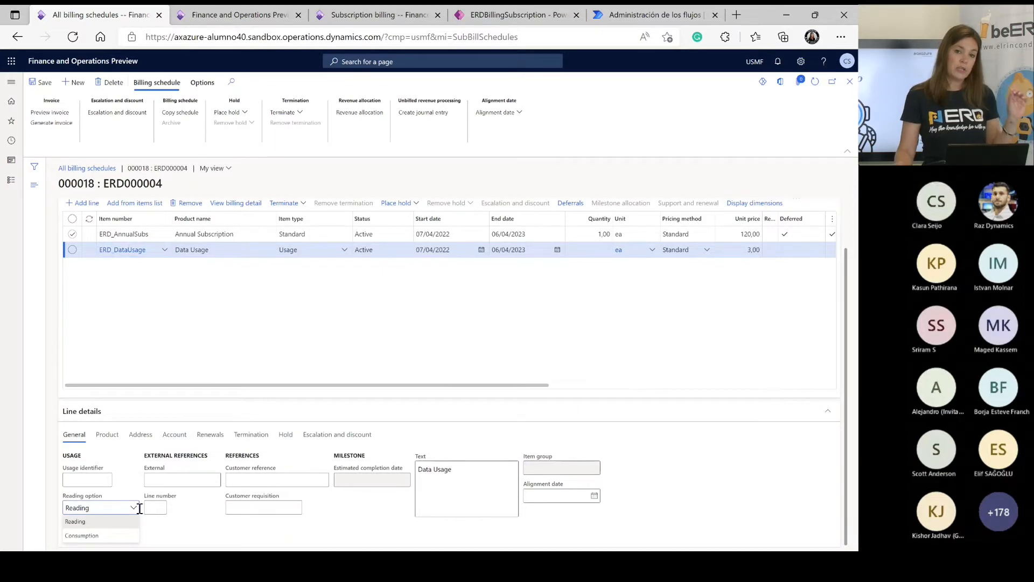
{"action": "left_click", "coordinate": [285, 357]}
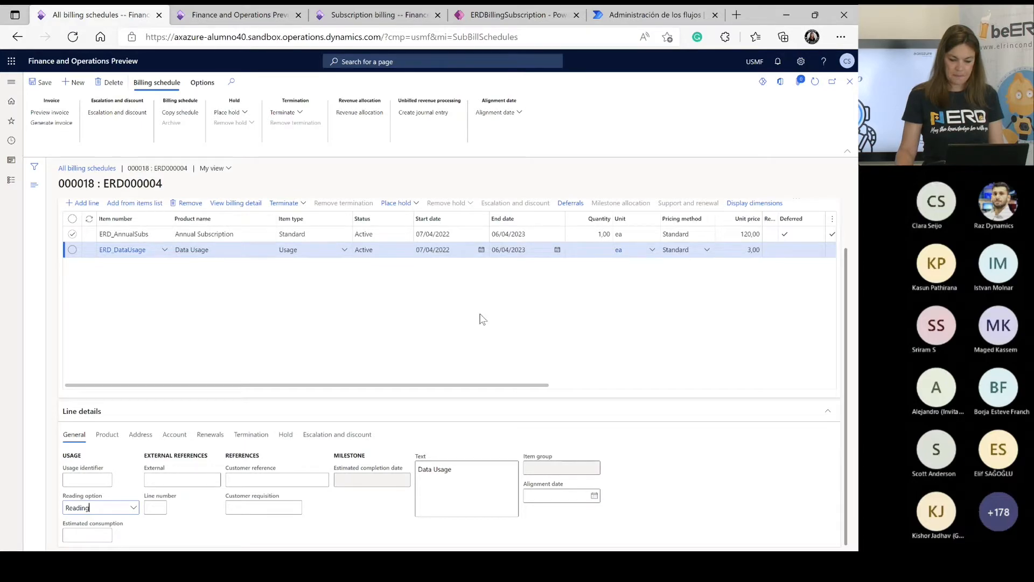
Switch to the ERDBillingSubscription Power App to view its usage entries, and return to the data usage line's reading option
{"action": "left_click", "coordinate": [510, 16]}
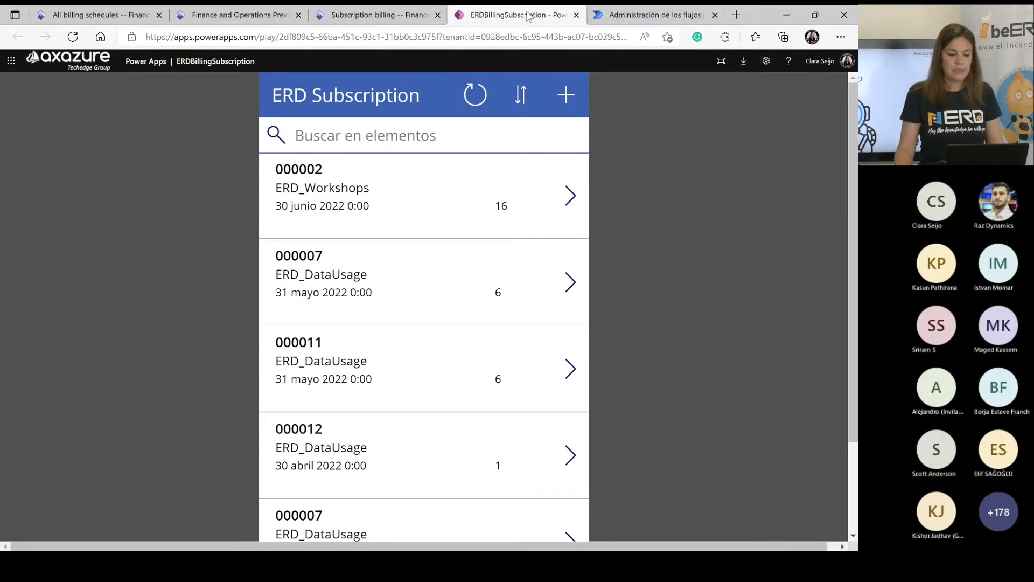
{"action": "left_click", "coordinate": [121, 20]}
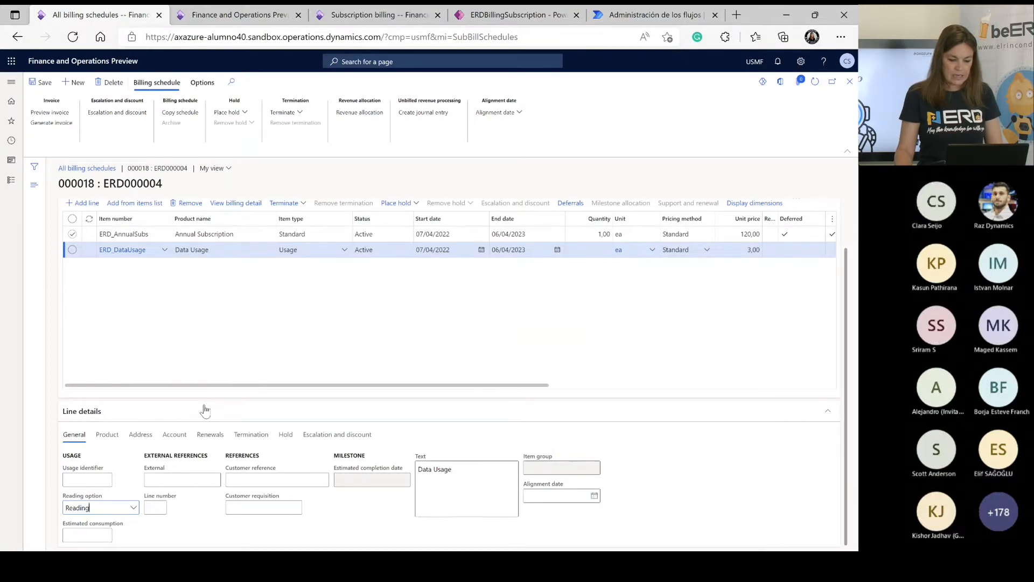
{"action": "left_click", "coordinate": [101, 508]}
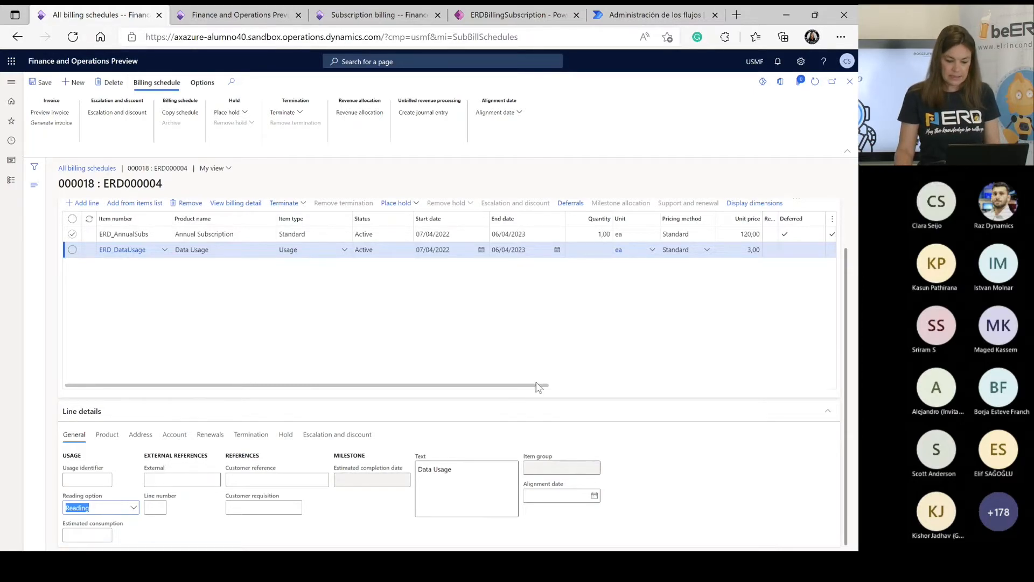
Set the billing frequency of the data usage line to Monthly
{"action": "left_click_drag", "start_coordinate": [532, 389], "coordinate": [725, 389]}
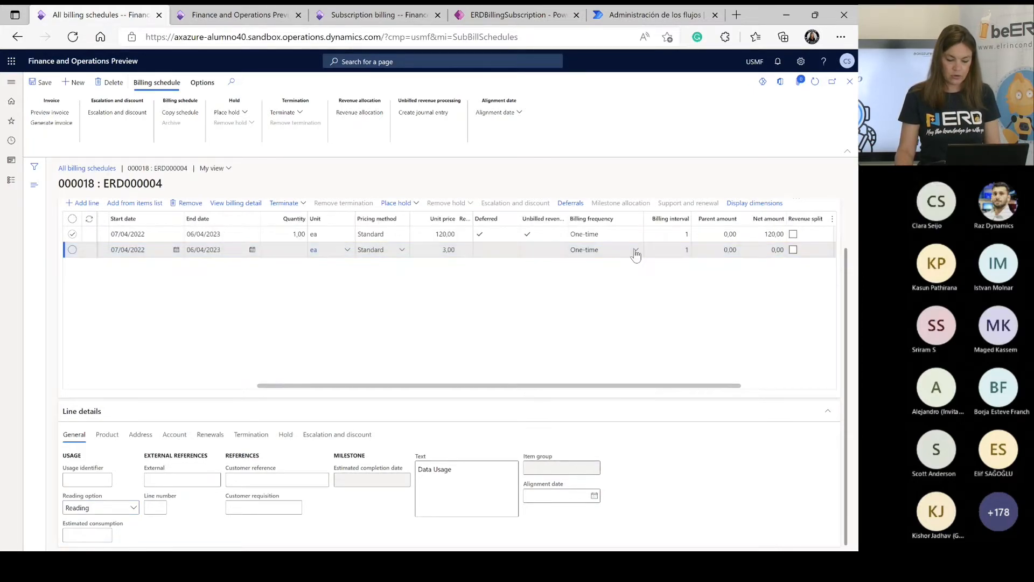
{"action": "left_click", "coordinate": [636, 250]}
{"action": "left_click", "coordinate": [607, 303]}
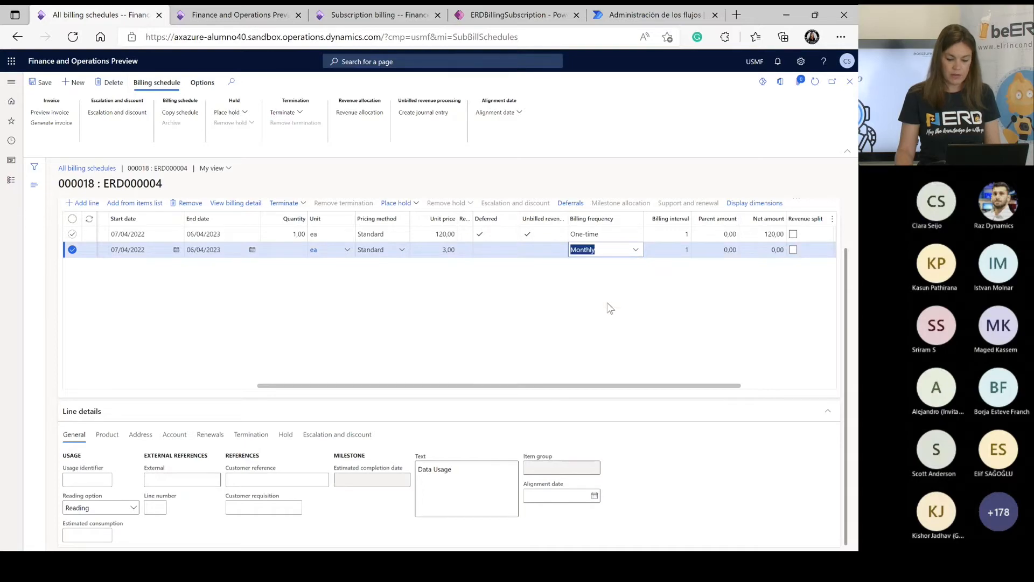
{"action": "left_click_drag", "start_coordinate": [591, 388], "coordinate": [583, 388]}
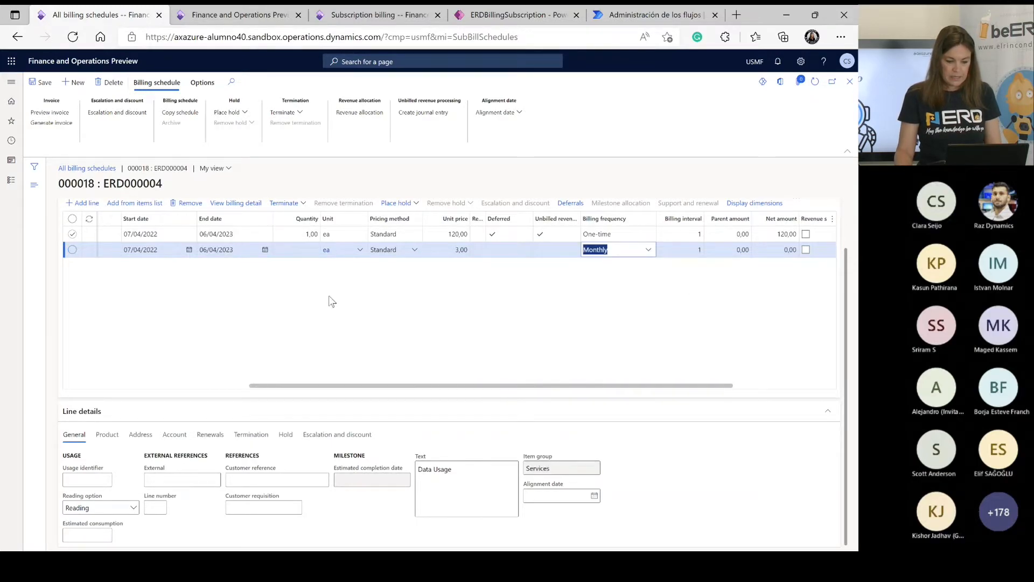
Examine the billing periods and reading columns in the data usage line's billing detail
{"action": "left_click", "coordinate": [234, 206]}
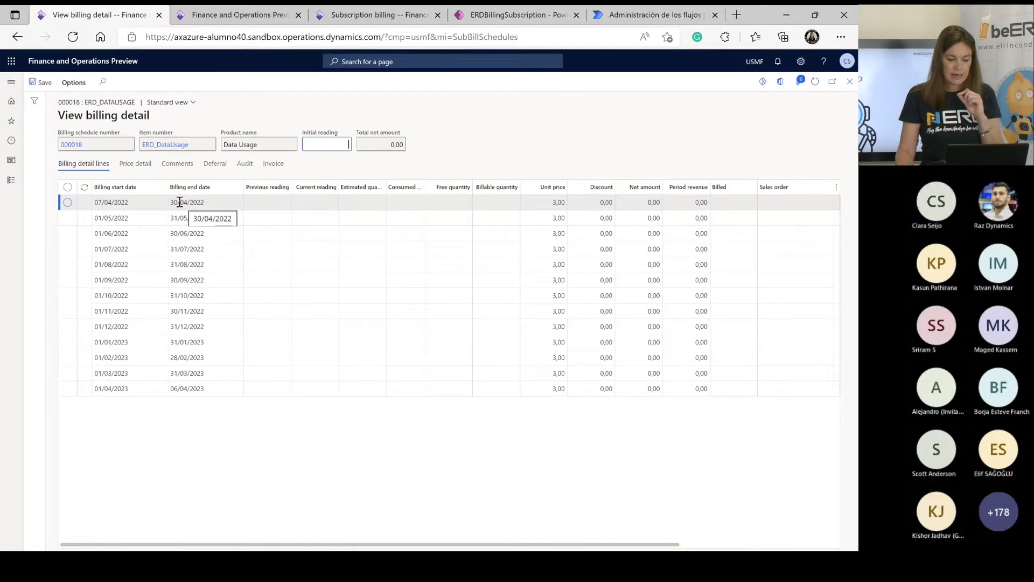
{"action": "left_click", "coordinate": [207, 391]}
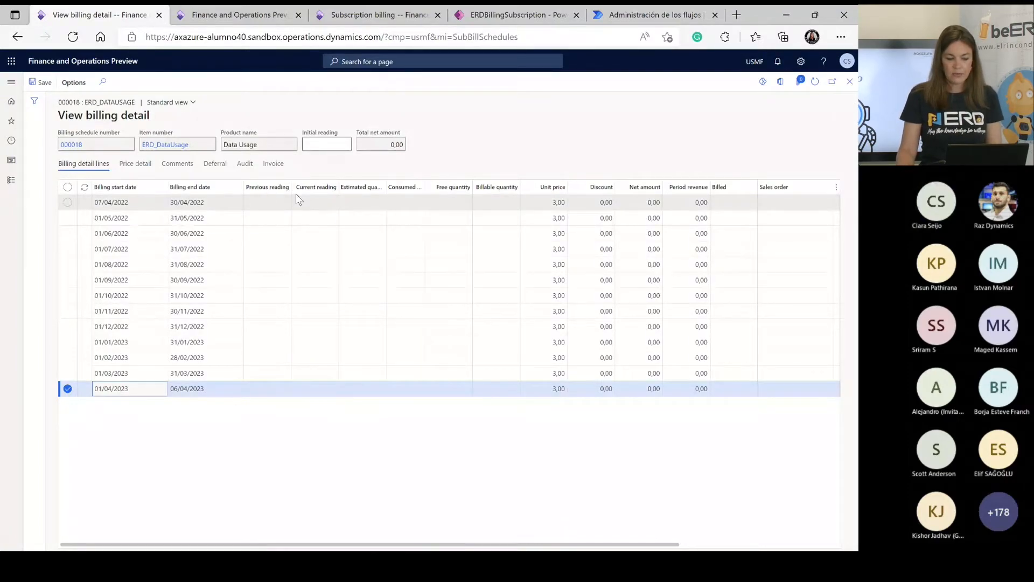
{"action": "left_click", "coordinate": [848, 84]}
In the data usage line's advanced pricing options, set the free quantity to 5 and its reset number of periods to 12
{"action": "left_click", "coordinate": [797, 203]}
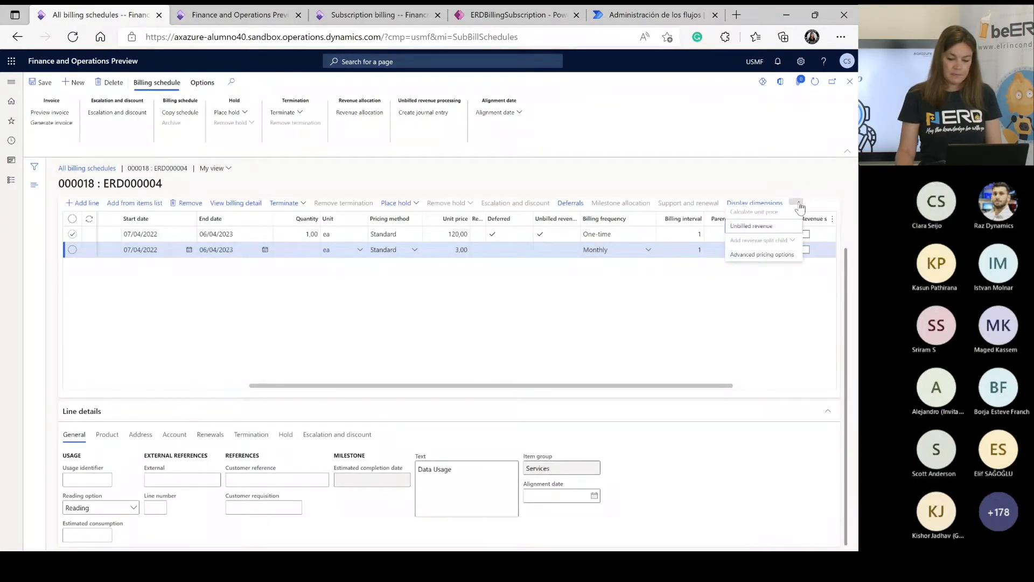
{"action": "left_click", "coordinate": [760, 256]}
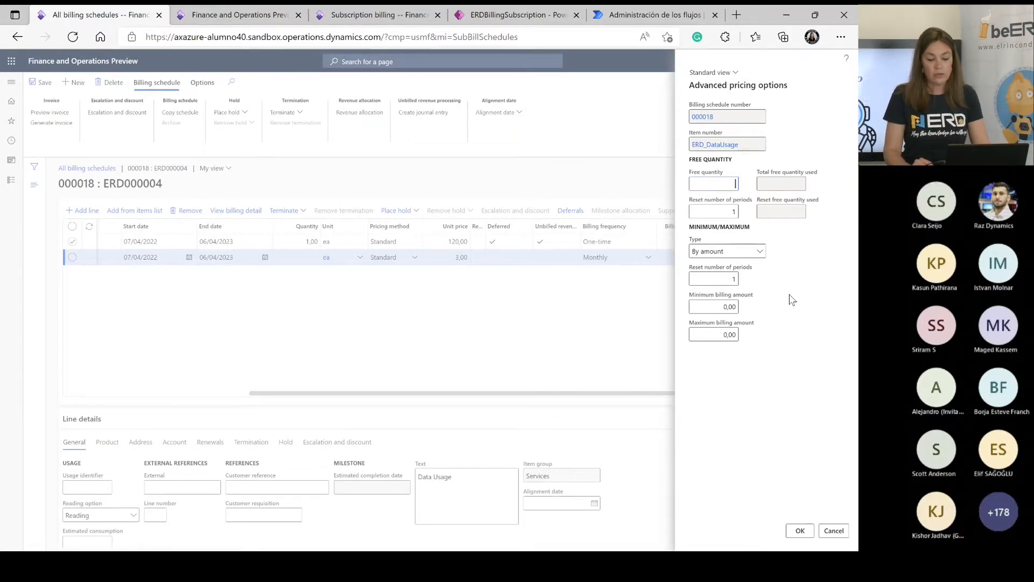
{"action": "key", "text": "Tab"}
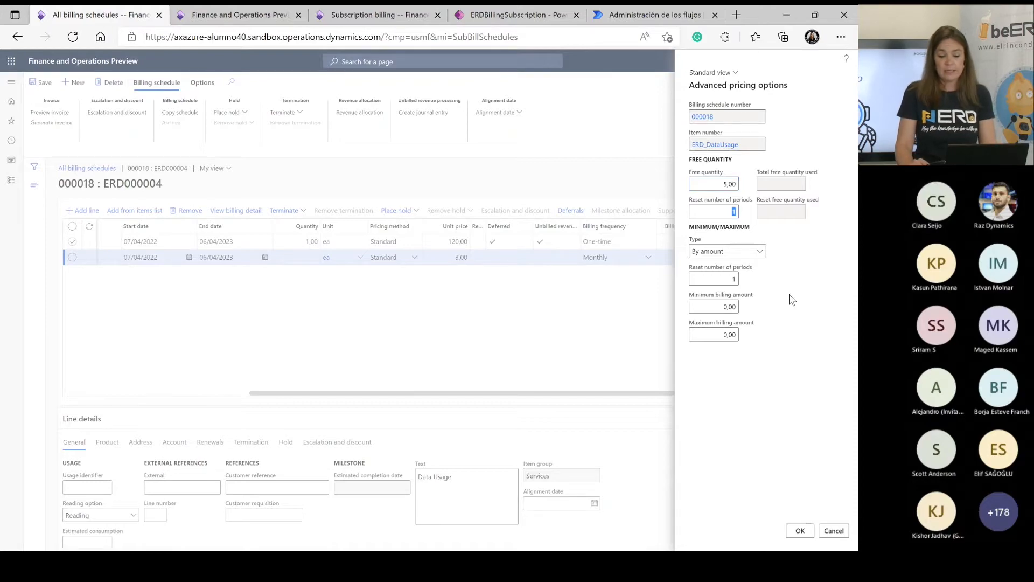
{"action": "type", "text": "12"}
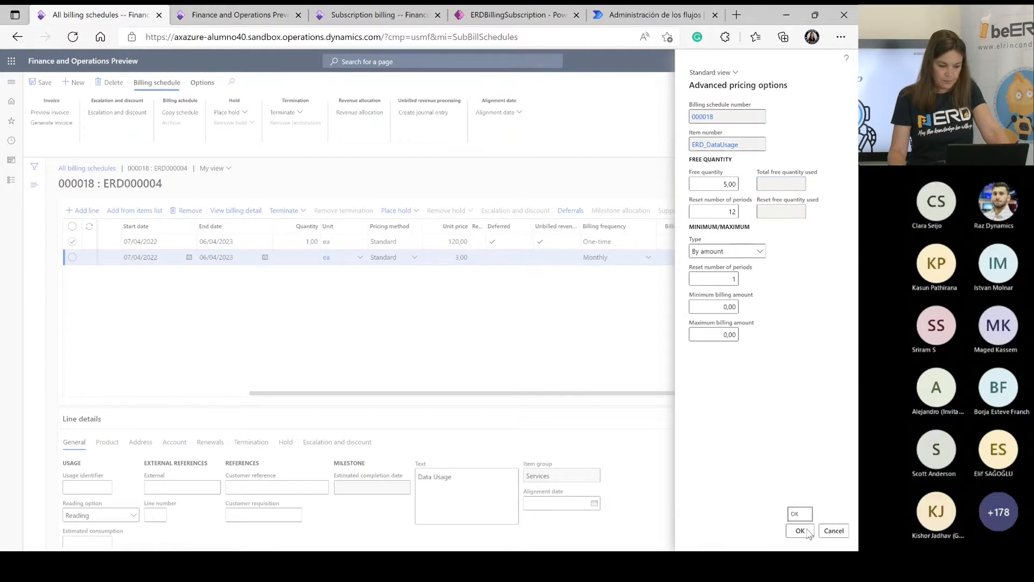
Add a billing schedule line for the ERD_Workshops item
{"action": "left_click_drag", "start_coordinate": [262, 408], "coordinate": [65, 408]}
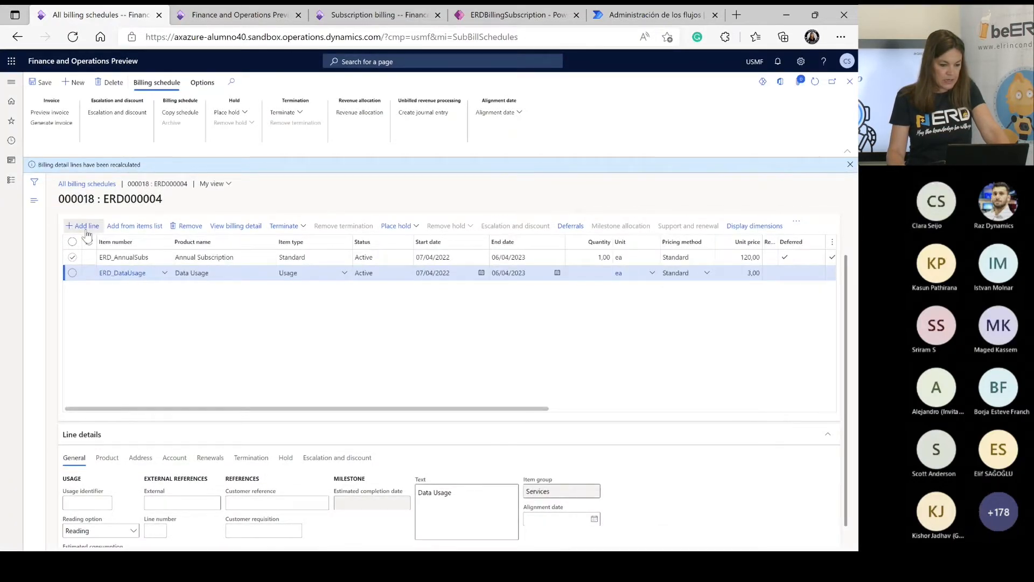
{"action": "left_click", "coordinate": [86, 230]}
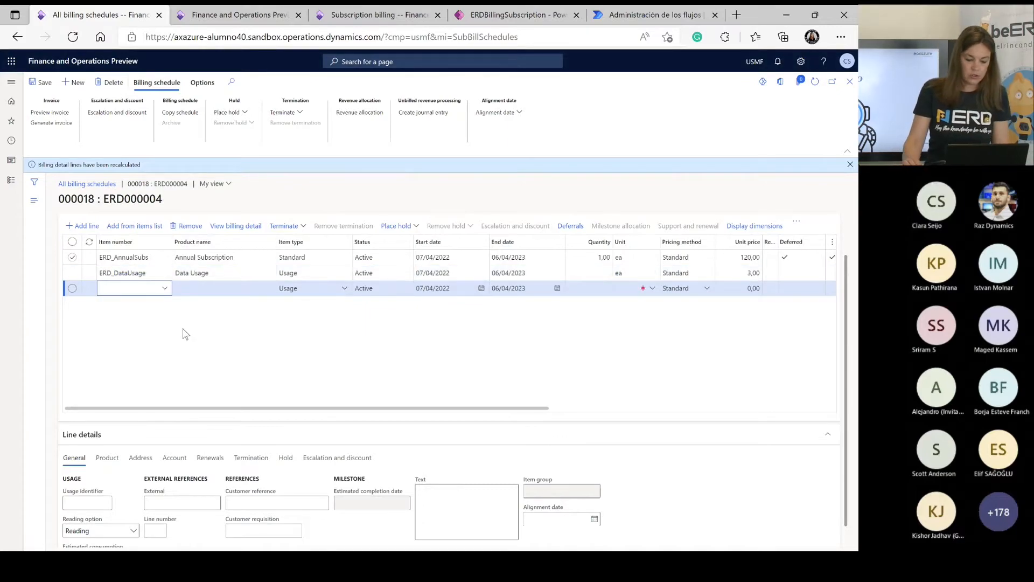
{"action": "type", "text": "er"}
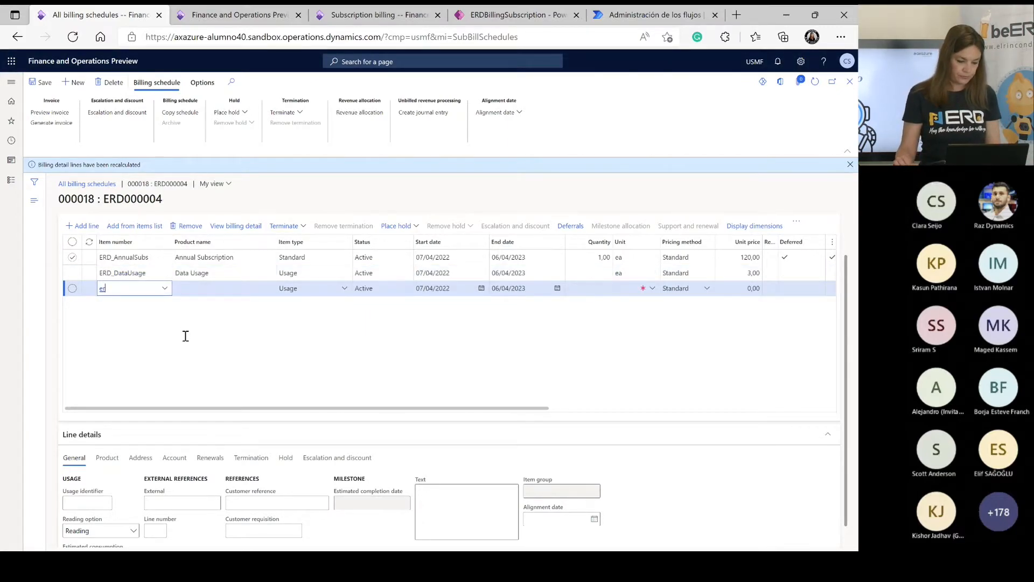
{"action": "type", "text": "d"}
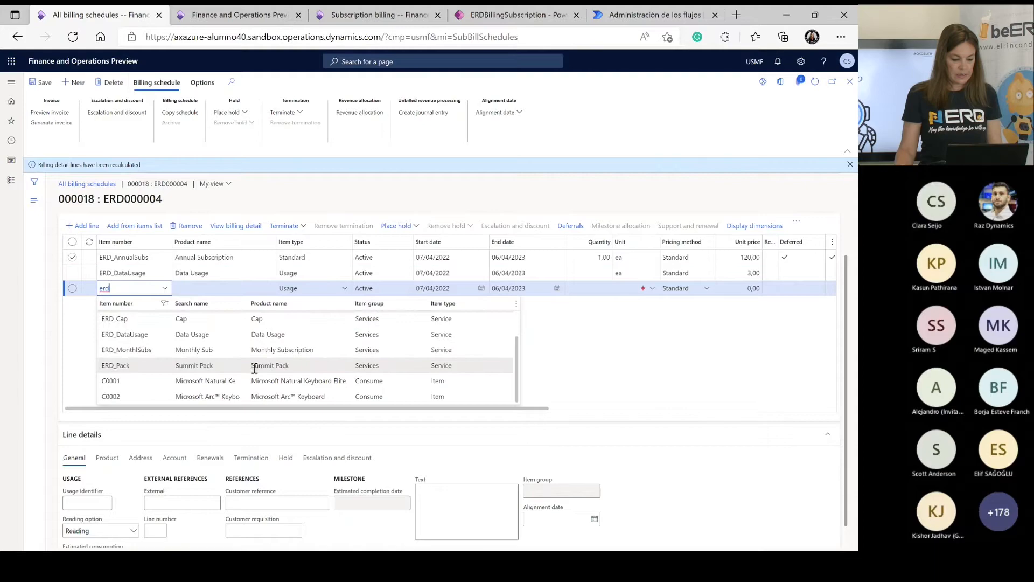
{"action": "left_click", "coordinate": [213, 396]}
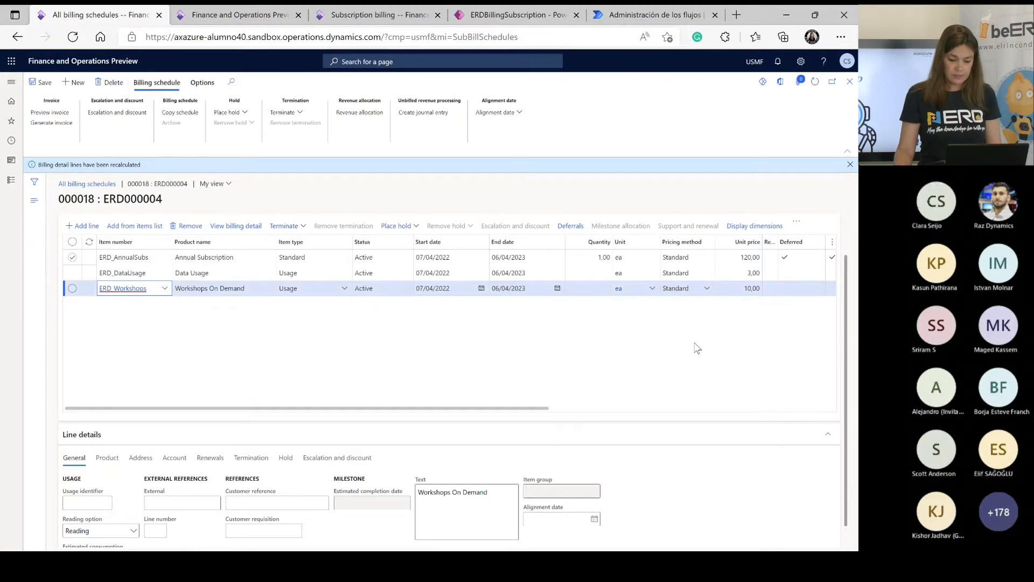
Set the billing frequency of the workshops line to Monthly
{"action": "left_click_drag", "start_coordinate": [537, 411], "coordinate": [653, 409]}
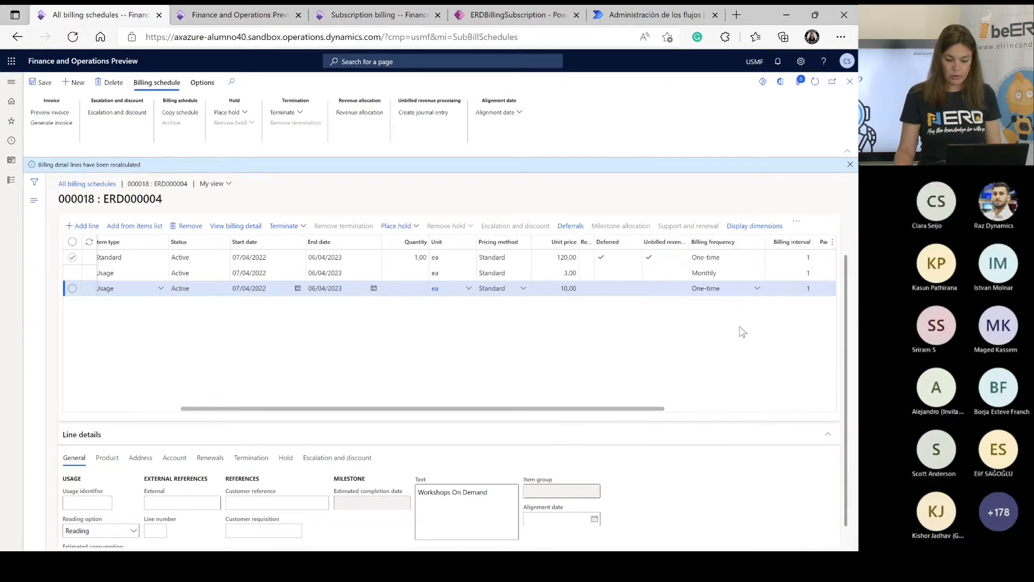
{"action": "left_click", "coordinate": [757, 293]}
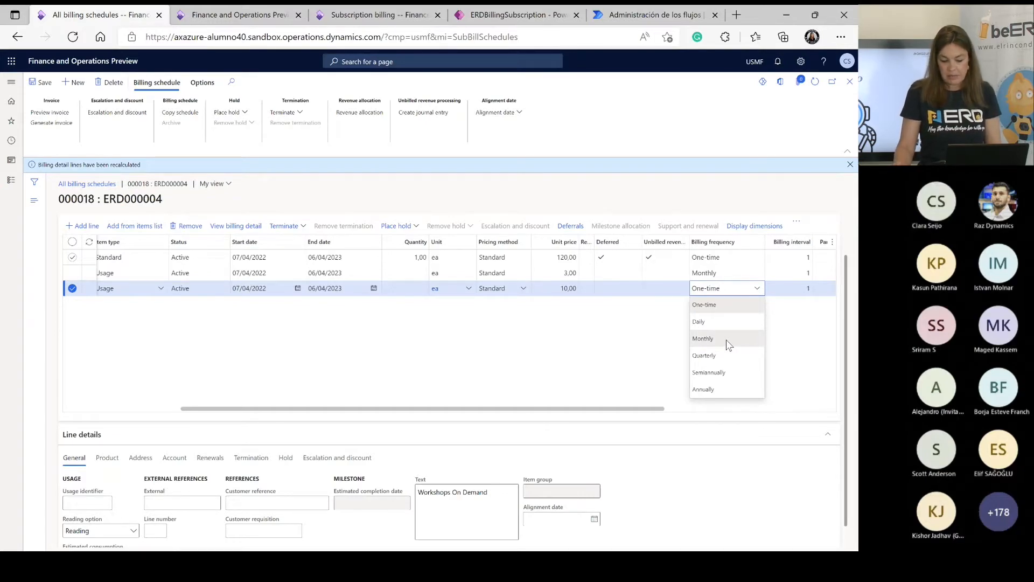
{"action": "left_click", "coordinate": [727, 339]}
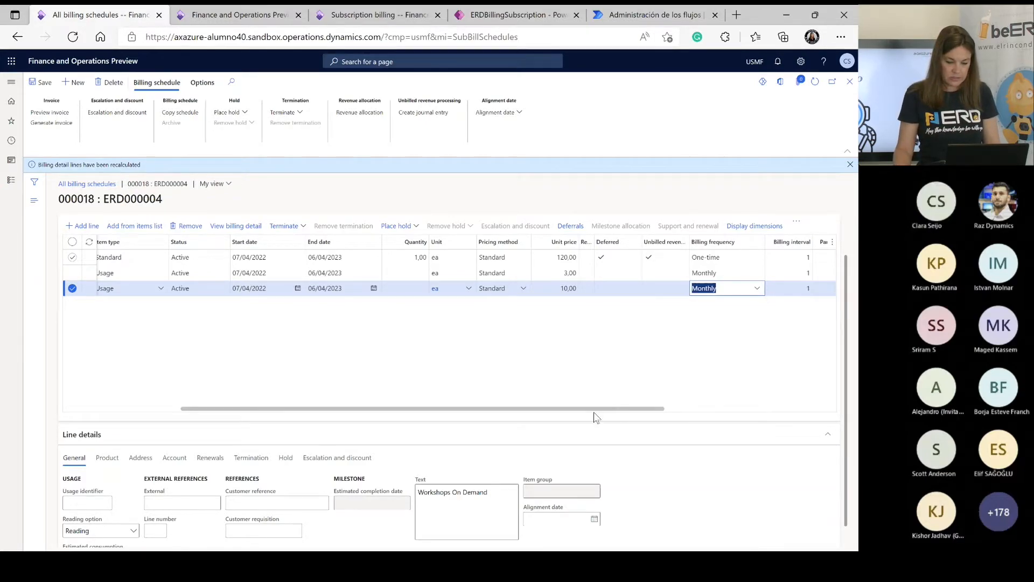
Set the reading option of the workshops line to Consumption
{"action": "left_click_drag", "start_coordinate": [597, 410], "coordinate": [325, 415]}
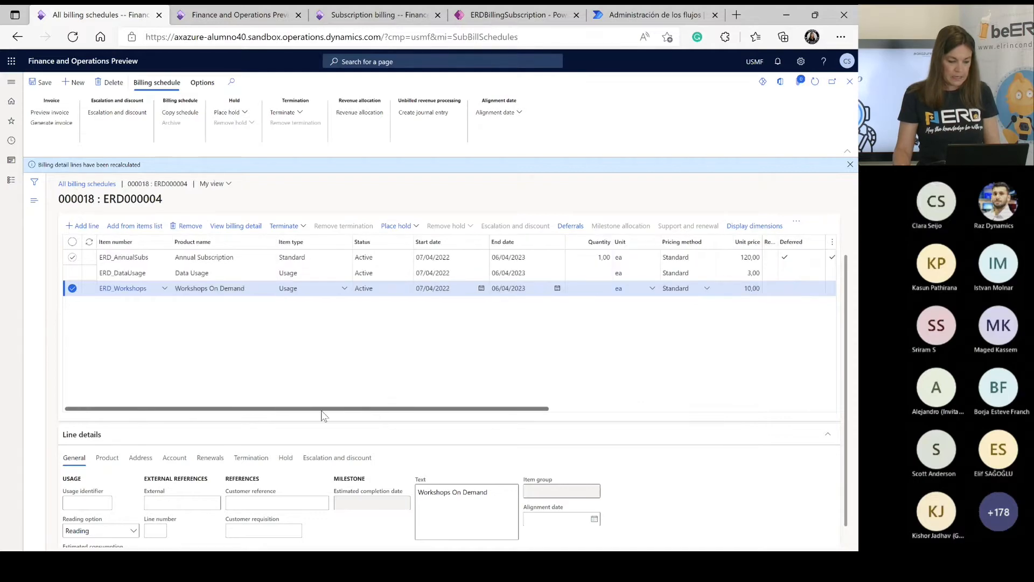
{"action": "scroll", "coordinate": [257, 446], "scroll_direction": "down", "scroll_amount": 1}
{"action": "left_click", "coordinate": [133, 512]}
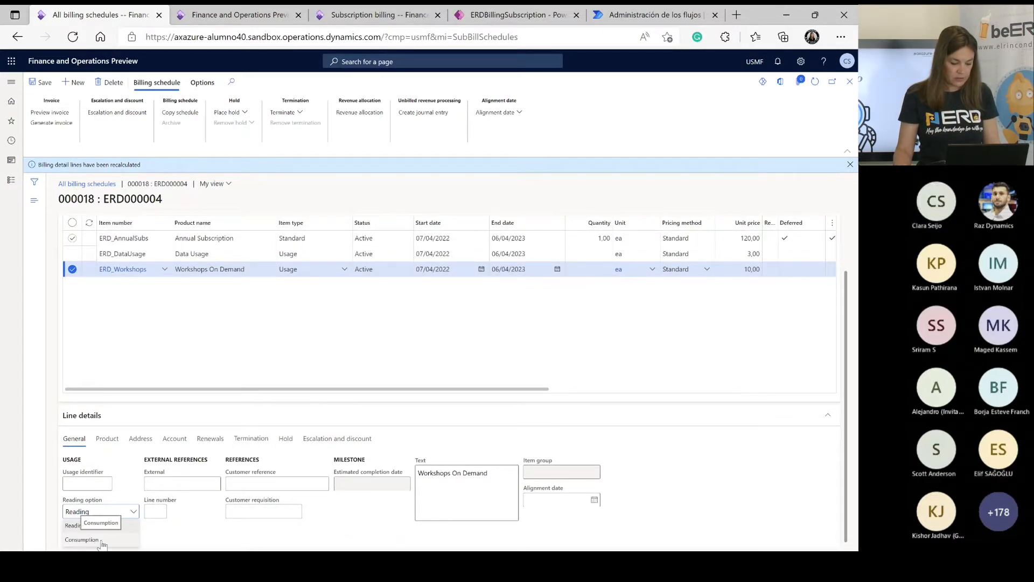
{"action": "left_click", "coordinate": [82, 539]}
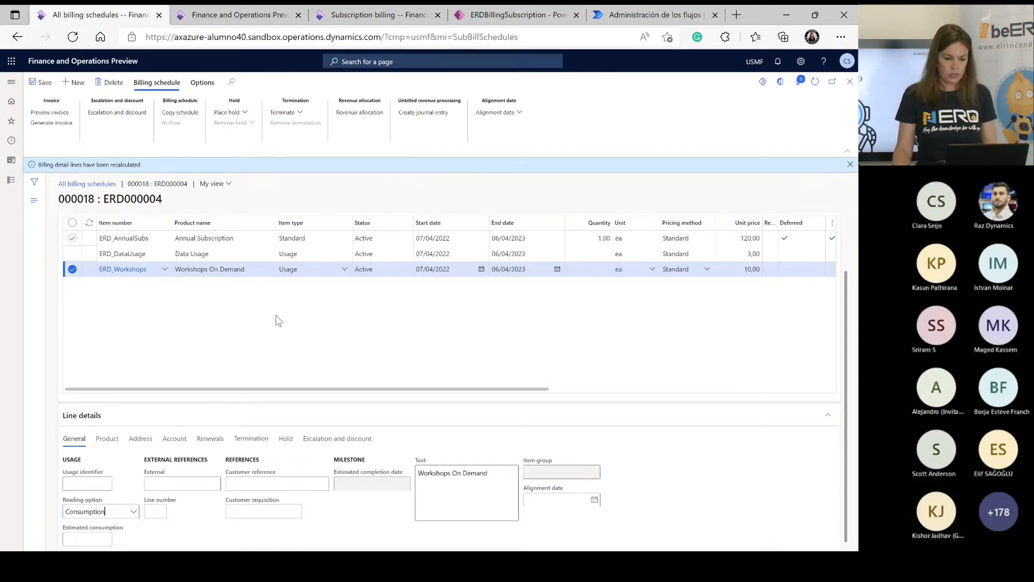
In the workshops line's advanced pricing options, set a free quantity of 1, keeping its reset number of periods at 1
{"action": "scroll", "coordinate": [601, 351], "scroll_direction": "up", "scroll_amount": 2}
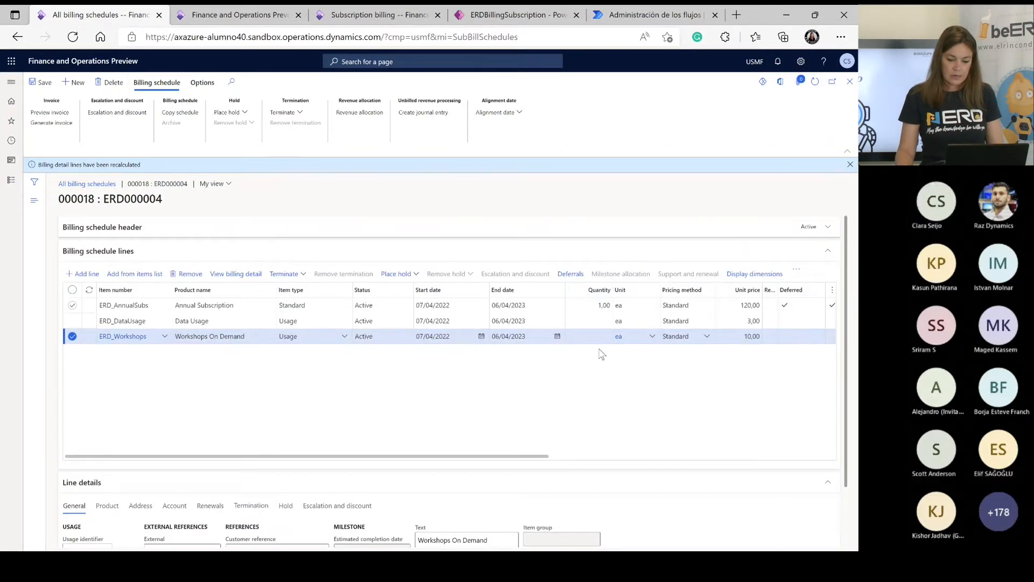
{"action": "left_click", "coordinate": [797, 270]}
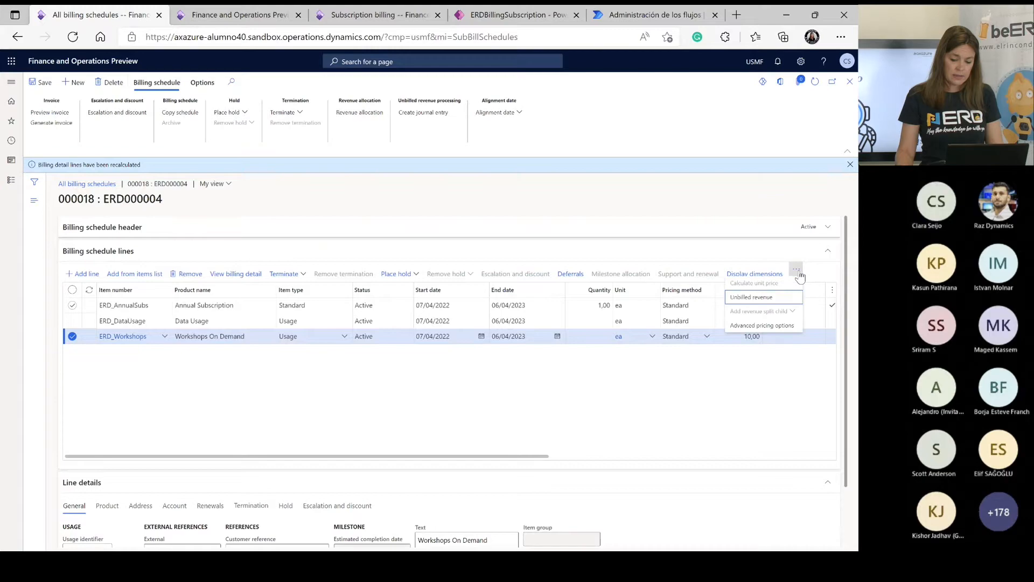
{"action": "left_click", "coordinate": [759, 323]}
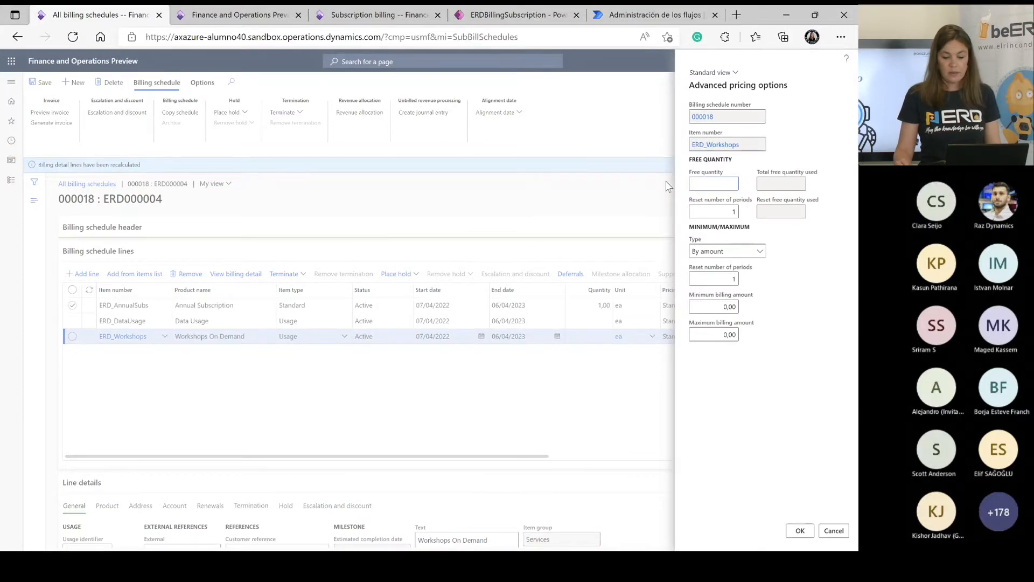
{"action": "type", "text": "1"}
{"action": "key", "text": "Tab"}
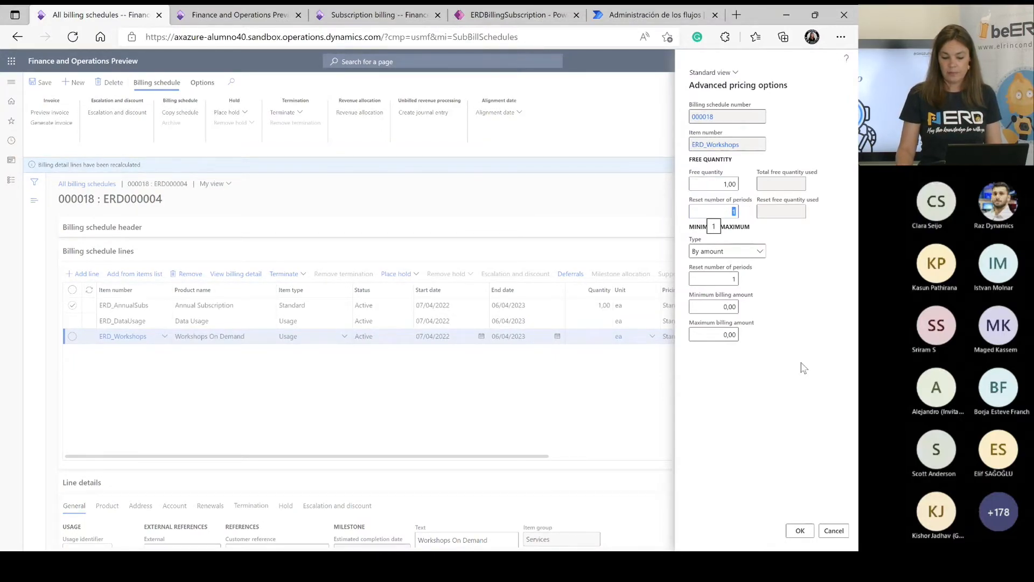
{"action": "left_click", "coordinate": [800, 530]}
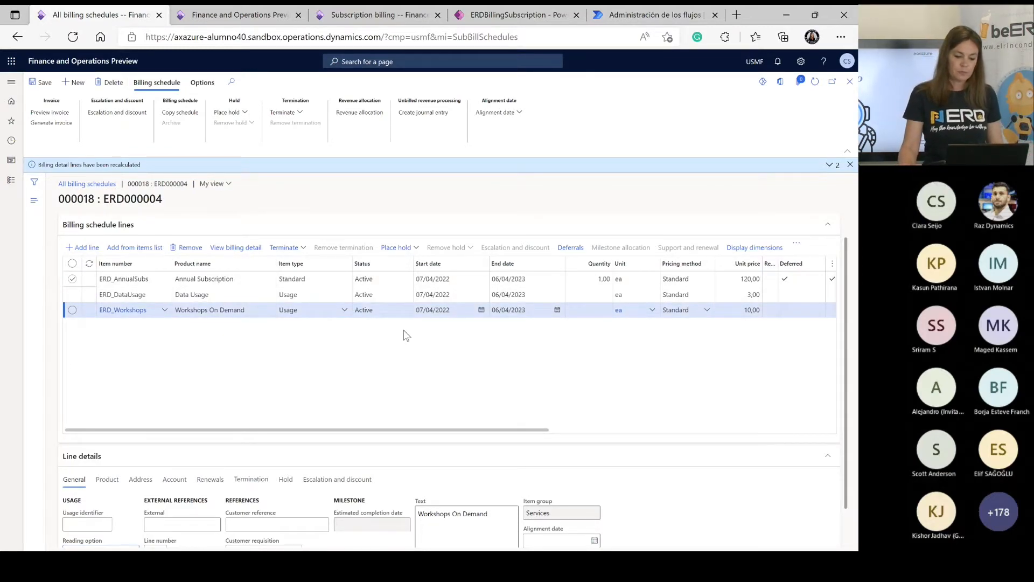
Copy the billing schedule number from the record title
{"action": "scroll", "coordinate": [401, 361], "scroll_direction": "up", "scroll_amount": 2}
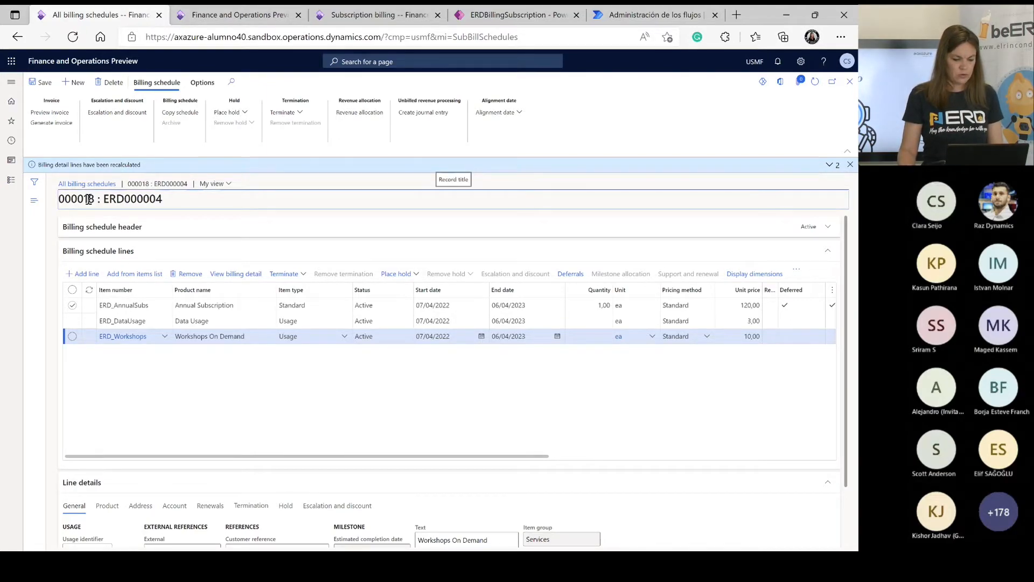
{"action": "left_click_drag", "start_coordinate": [95, 199], "coordinate": [61, 198]}
{"action": "key", "text": "ctrl+c"}
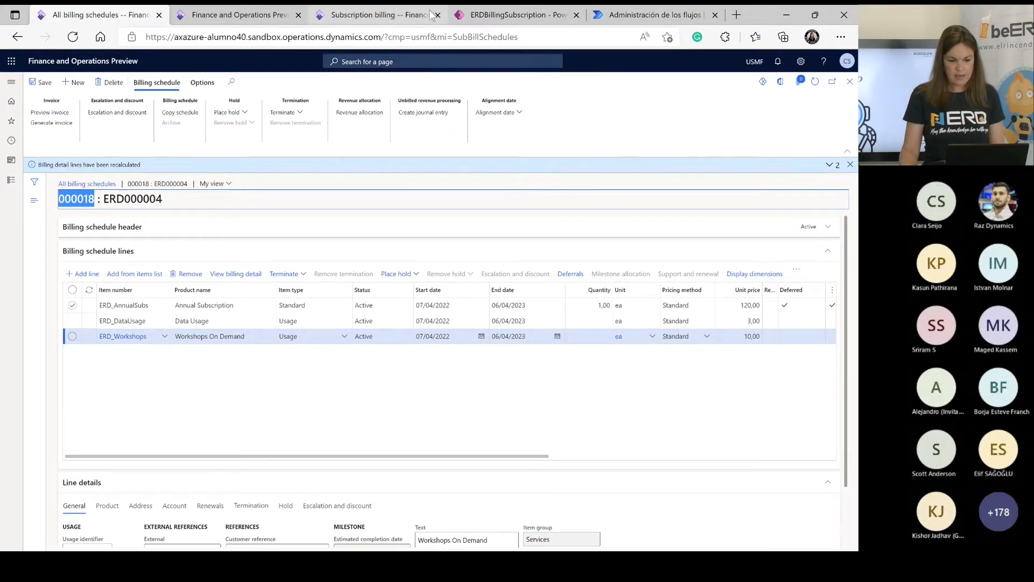
Switch to the ERDBillingSubscription app in Power Apps and start a new consumption record with the copied billing schedule number as Subscription Id
{"action": "left_click", "coordinate": [496, 16]}
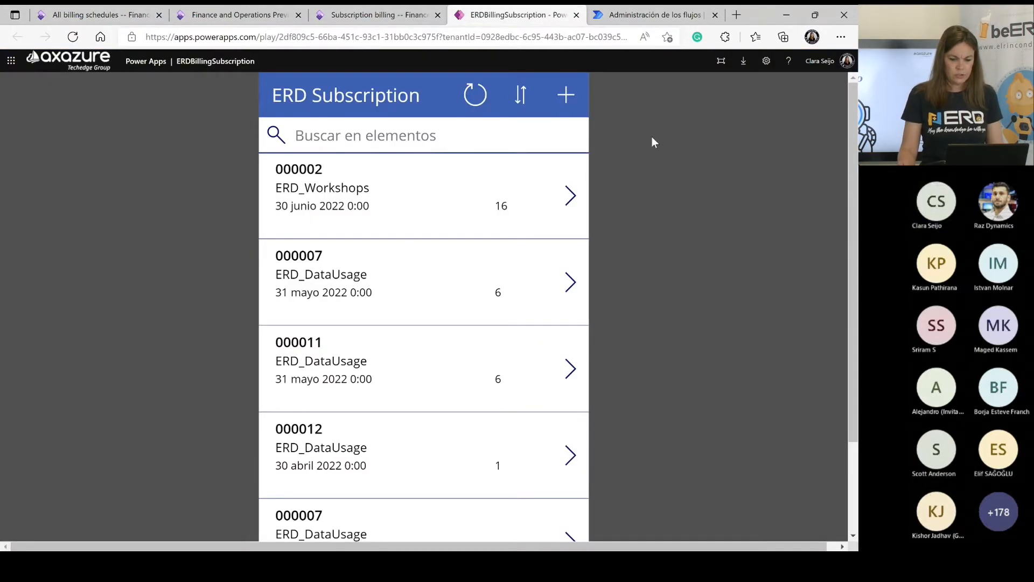
{"action": "left_click", "coordinate": [567, 97]}
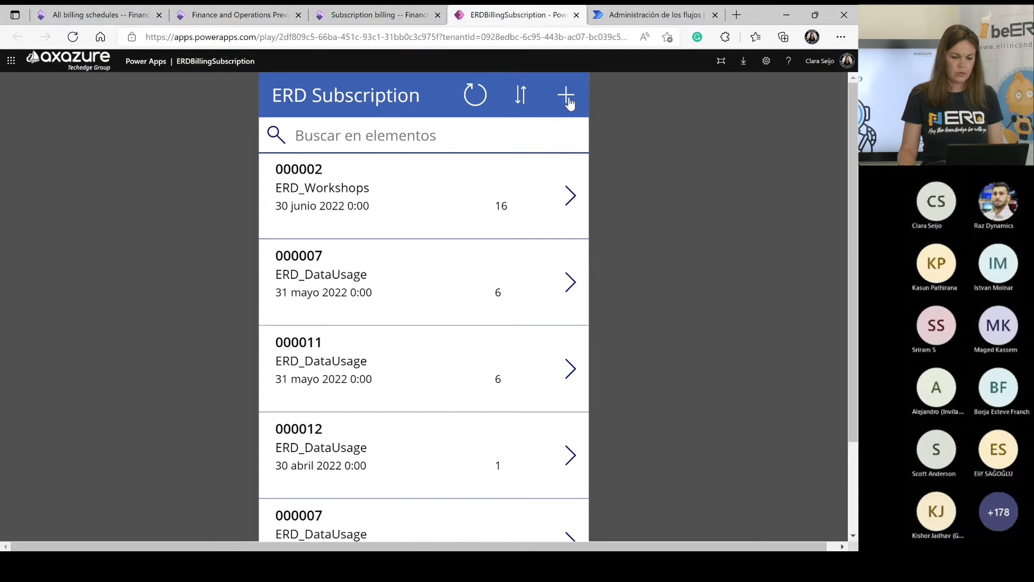
{"action": "left_click", "coordinate": [463, 167]}
{"action": "key", "text": "ctrl+v"}
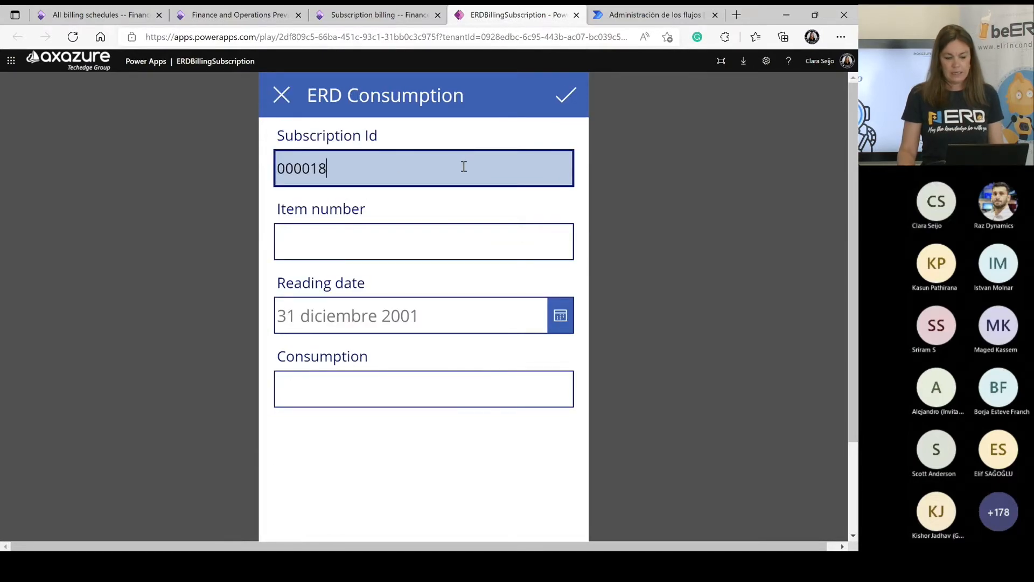
Copy the item number ERD_DataUsage from the billing schedule in Finance and Operations into the Item number of the new Power Apps consumption record
{"action": "left_click", "coordinate": [380, 16]}
{"action": "left_click", "coordinate": [92, 15]}
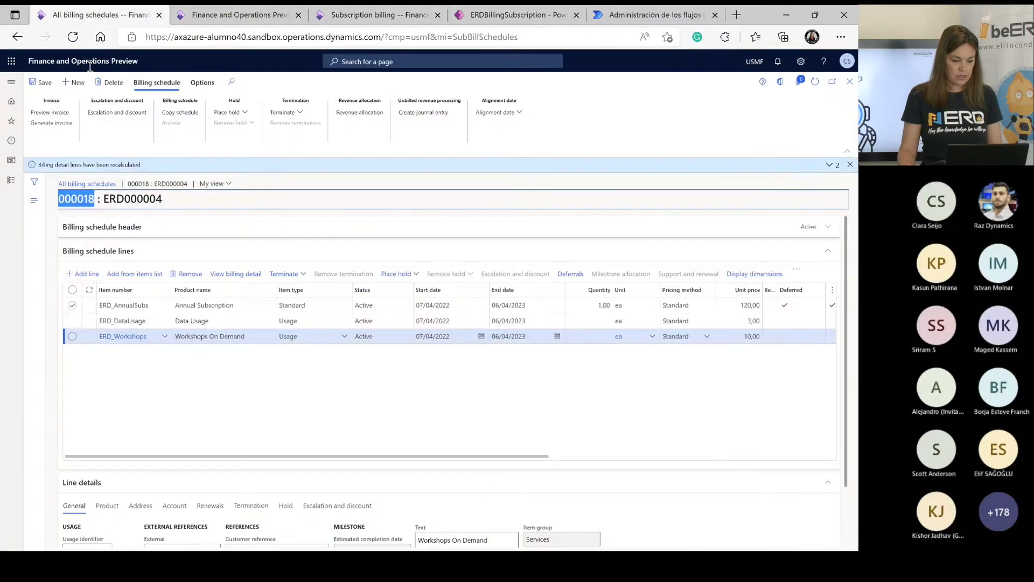
{"action": "left_click_drag", "start_coordinate": [148, 322], "coordinate": [98, 323]}
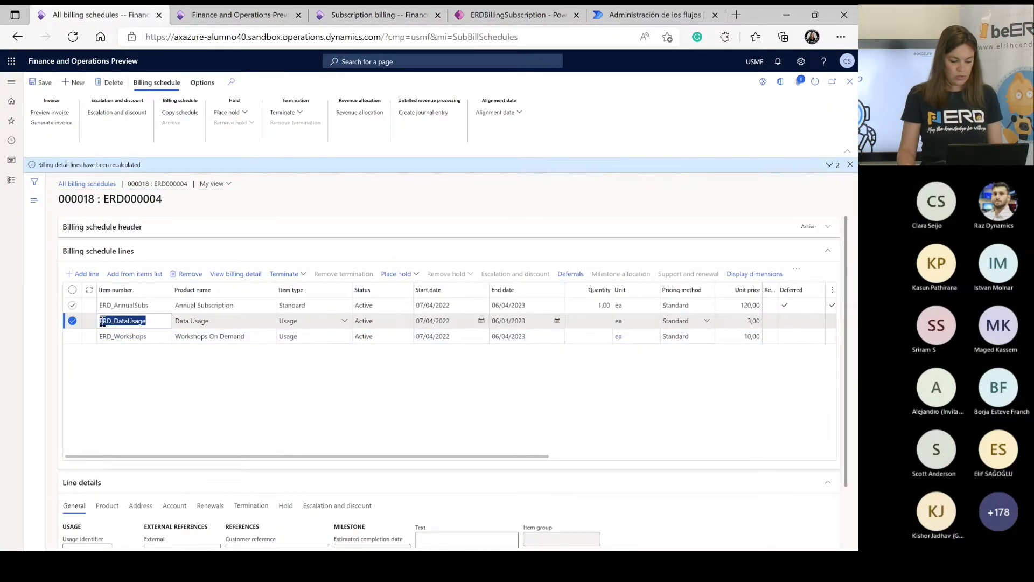
{"action": "key", "text": "ctrl+c"}
{"action": "left_click", "coordinate": [512, 15]}
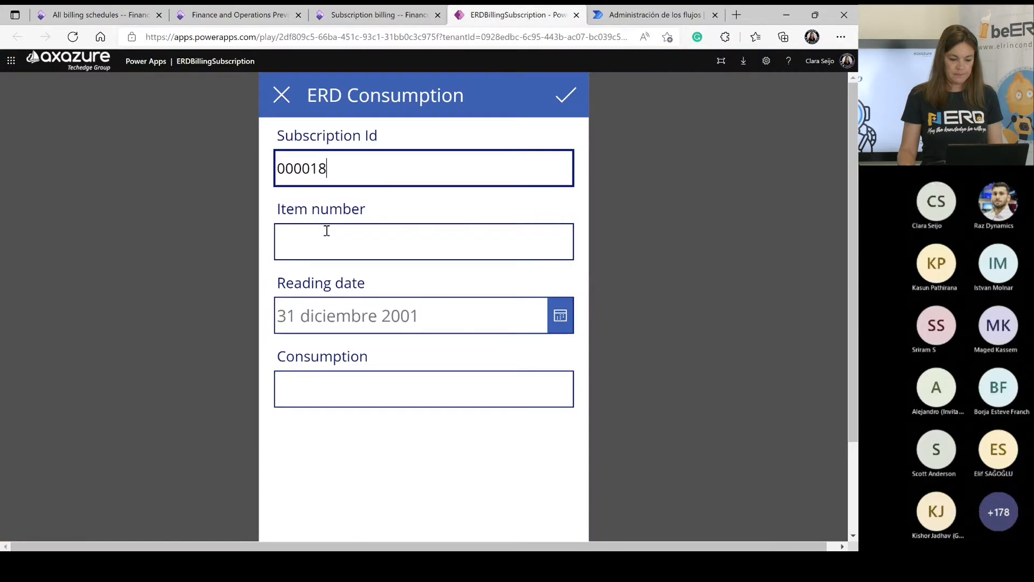
{"action": "left_click", "coordinate": [323, 230]}
{"action": "key", "text": "ctrl+v"}
Set the reading date of the new consumption record to 30 April 2022
{"action": "left_click", "coordinate": [560, 322]}
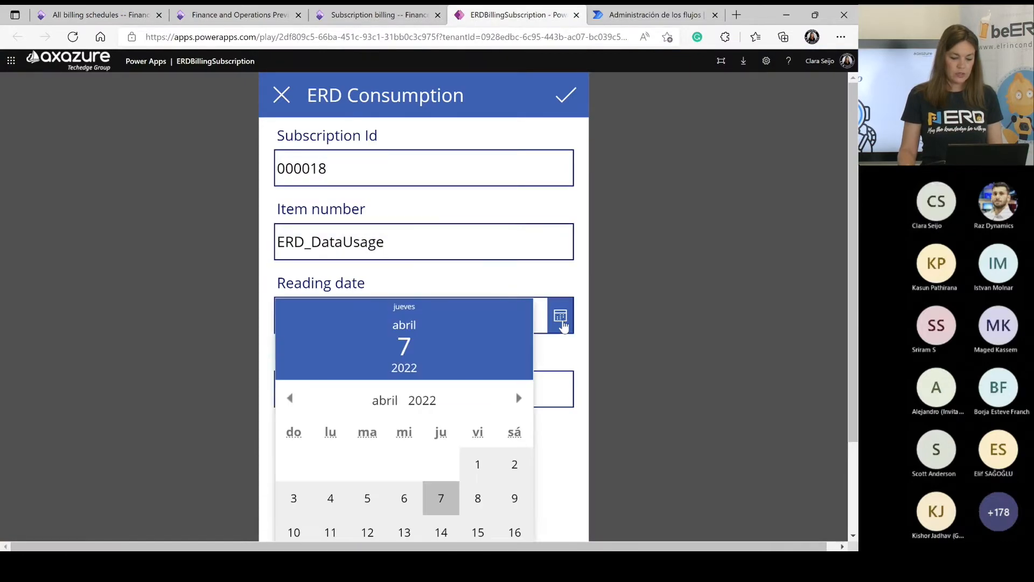
{"action": "left_click", "coordinate": [661, 366]}
{"action": "scroll", "coordinate": [661, 366], "scroll_direction": "down", "scroll_amount": 1}
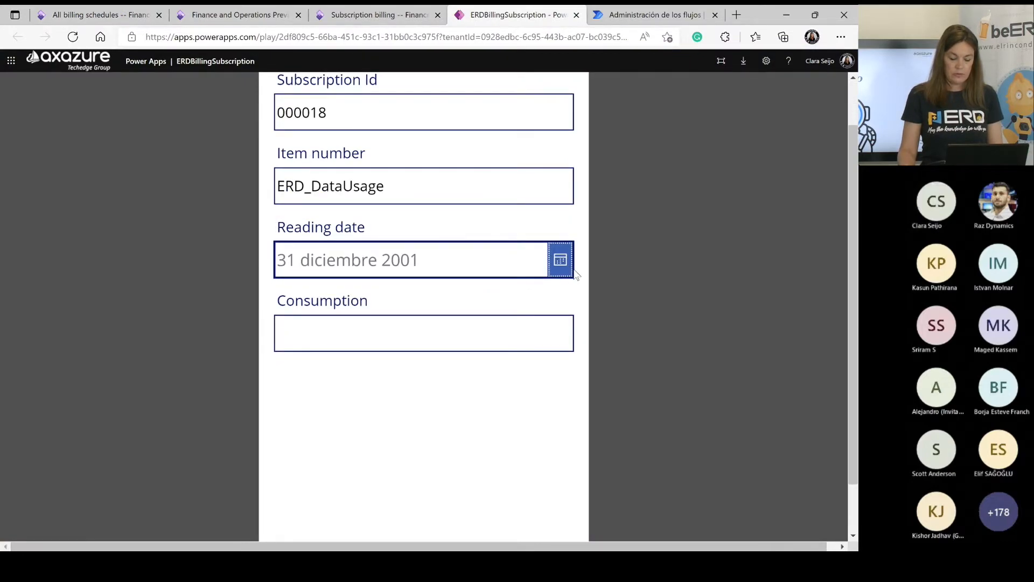
{"action": "left_click", "coordinate": [567, 265]}
{"action": "left_click", "coordinate": [638, 451]}
{"action": "scroll", "coordinate": [638, 452], "scroll_direction": "down", "scroll_amount": 1}
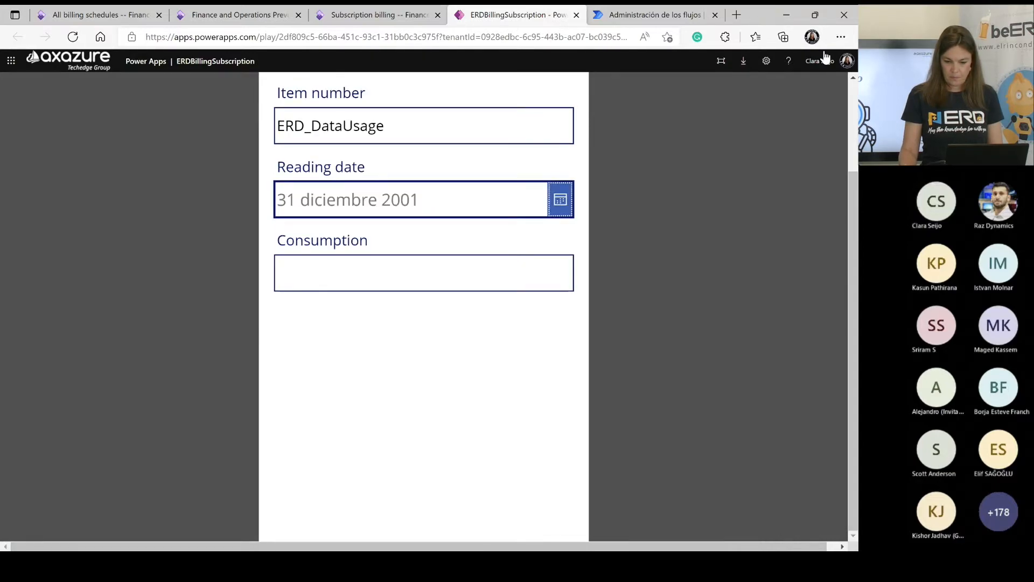
{"action": "left_click", "coordinate": [840, 37]}
{"action": "left_click", "coordinate": [765, 122]}
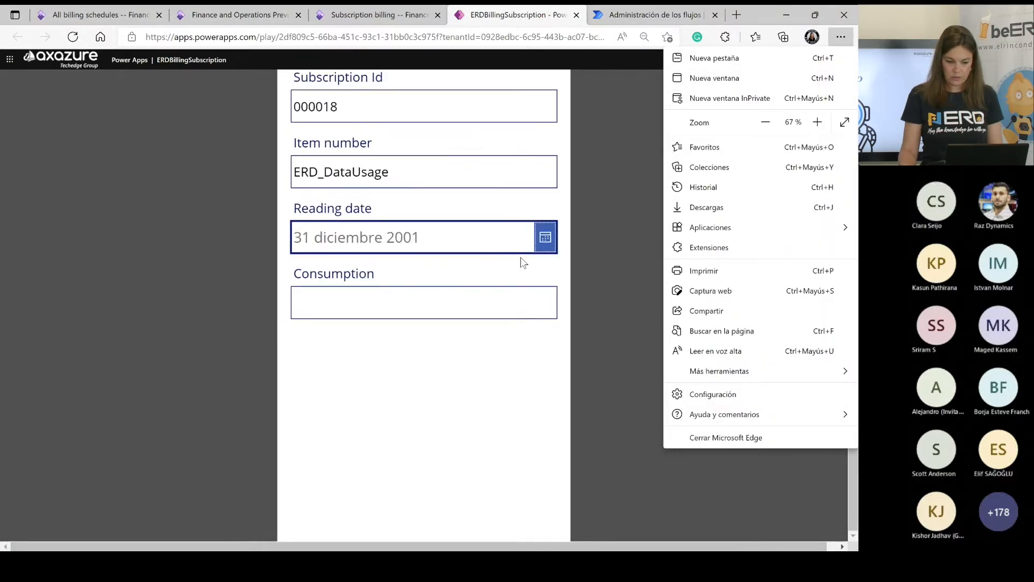
{"action": "left_click", "coordinate": [543, 241]}
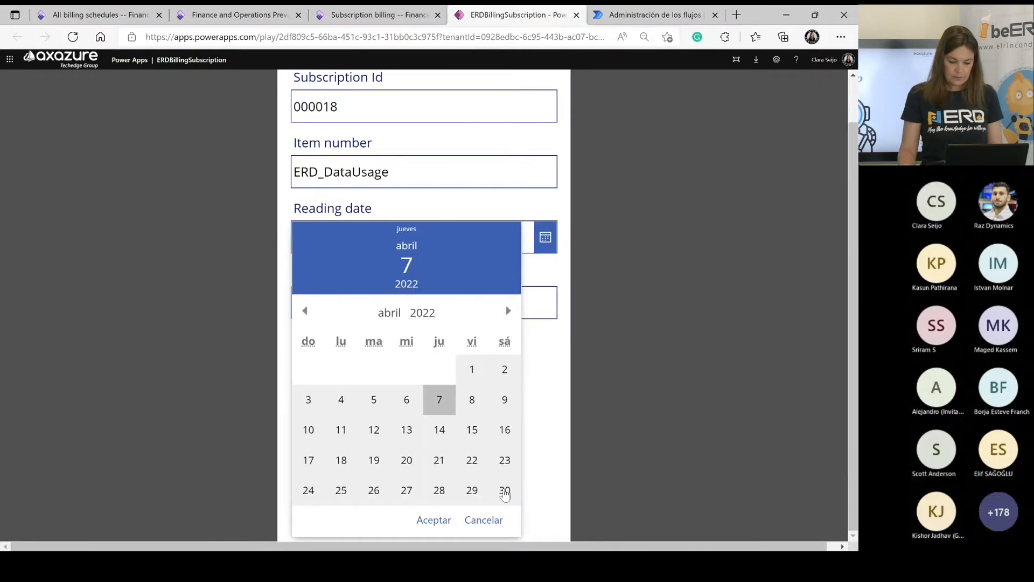
{"action": "left_click", "coordinate": [505, 490]}
{"action": "left_click", "coordinate": [433, 520]}
Enter a consumption of 3 and save the new consumption record
{"action": "left_click", "coordinate": [376, 312]}
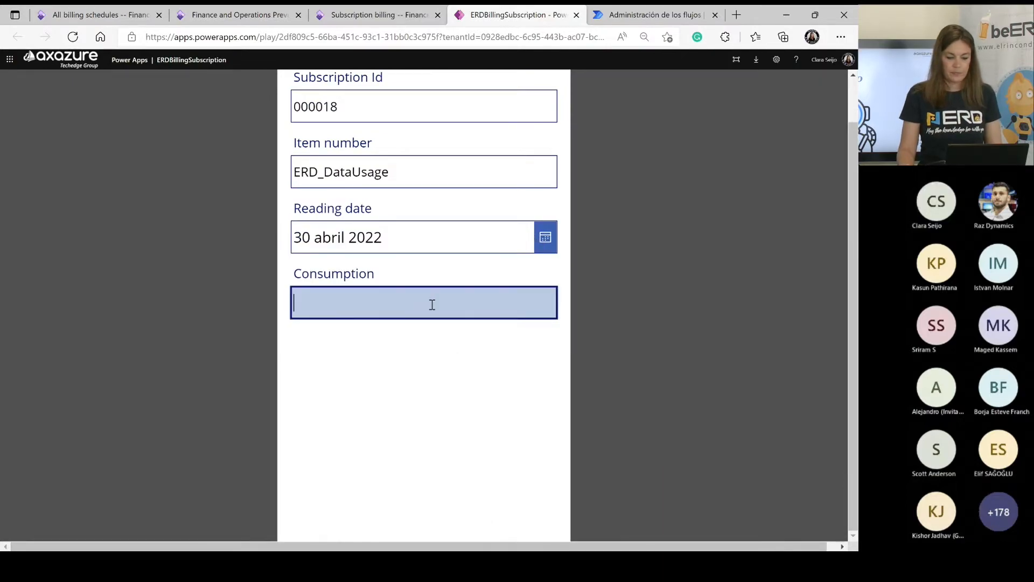
{"action": "scroll", "coordinate": [653, 286], "scroll_direction": "up", "scroll_amount": 1}
{"action": "type", "text": "3"}
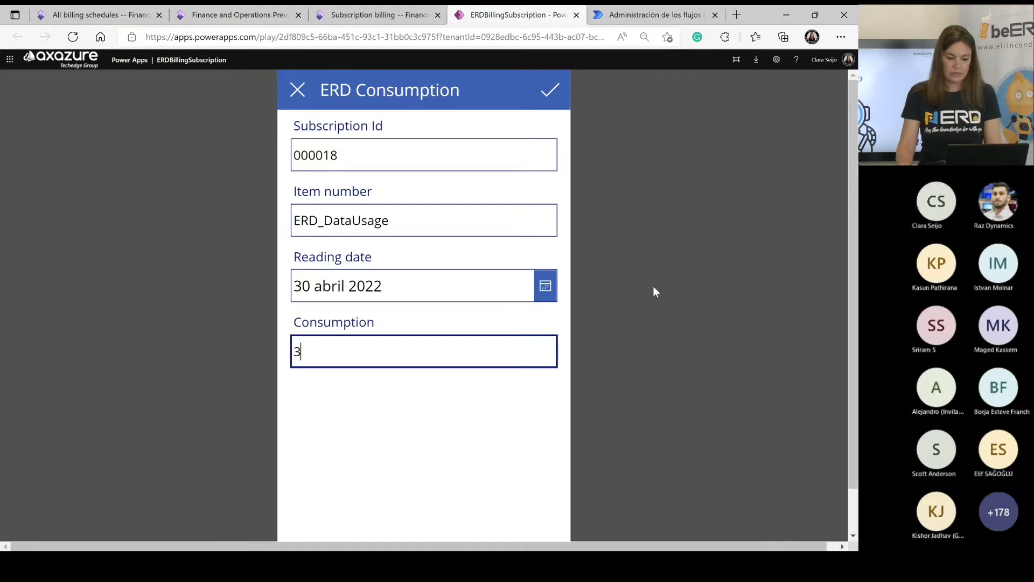
{"action": "left_click", "coordinate": [549, 93]}
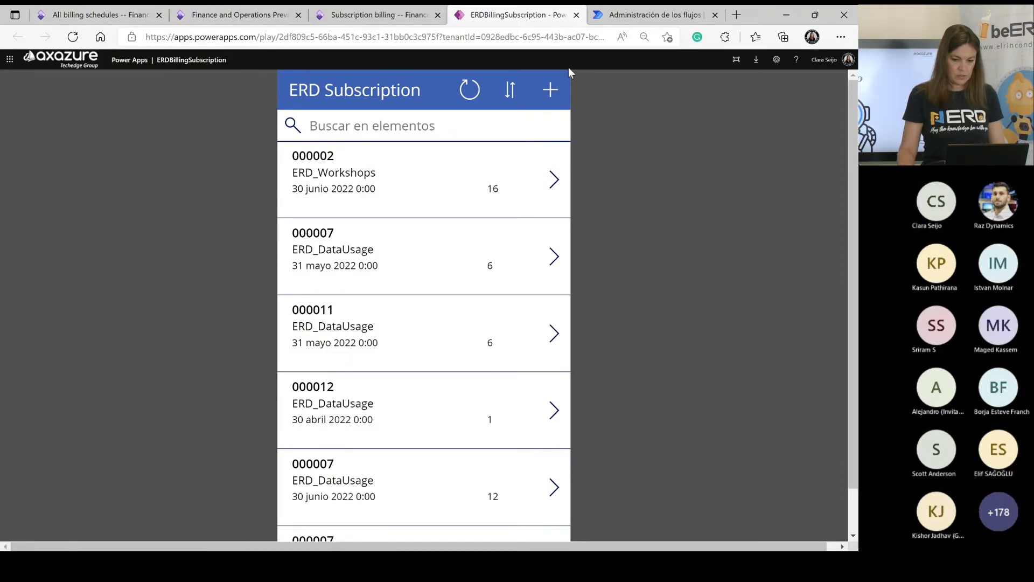
Switch to Power Automate and refresh the run history of the ERD Subscription consumption flow
{"action": "left_click", "coordinate": [674, 20]}
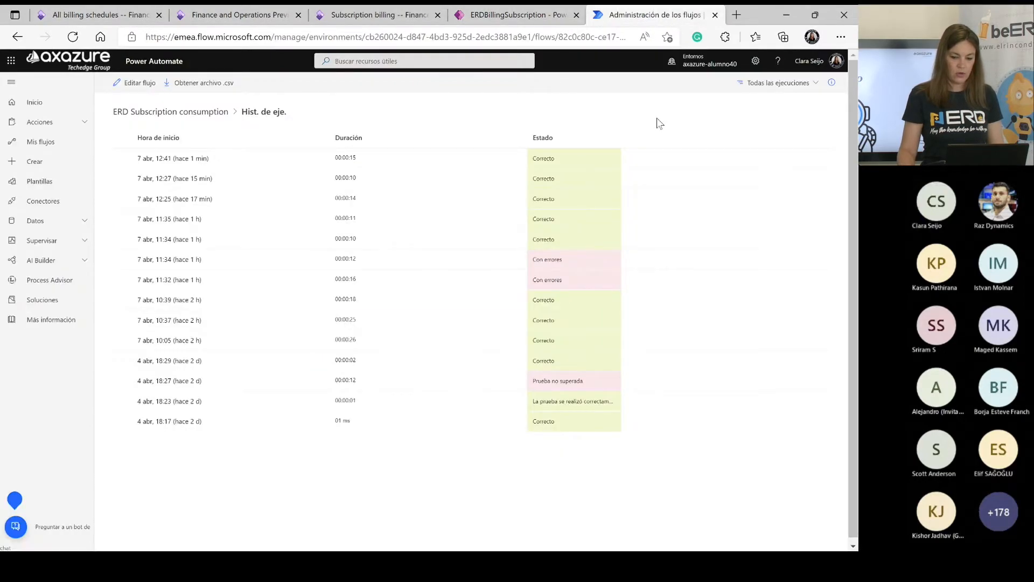
{"action": "left_click", "coordinate": [73, 36]}
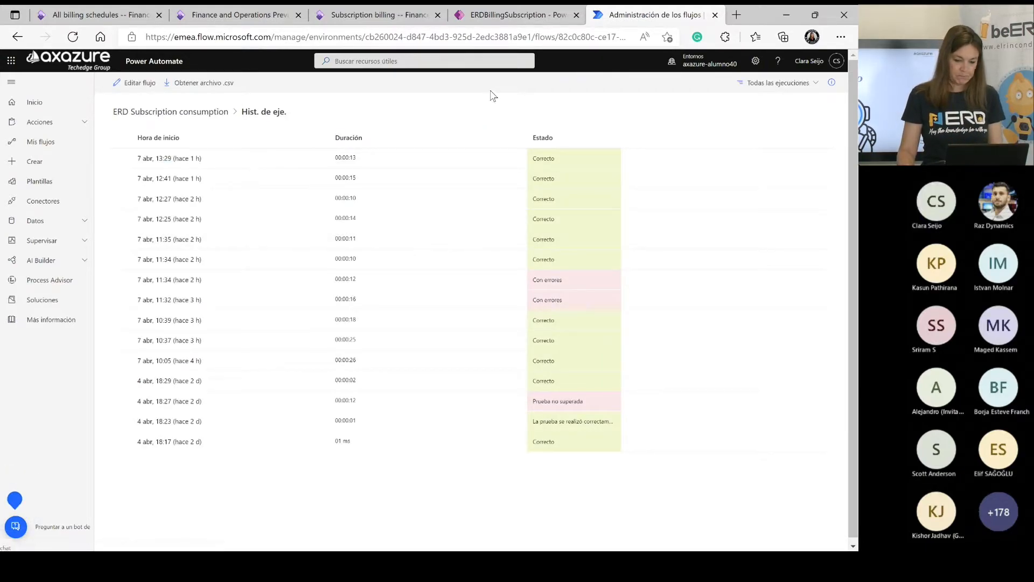
Switch to Finance and Operations, open the billing detail of the ERD_DataUsage line and refresh it
{"action": "left_click", "coordinate": [103, 15]}
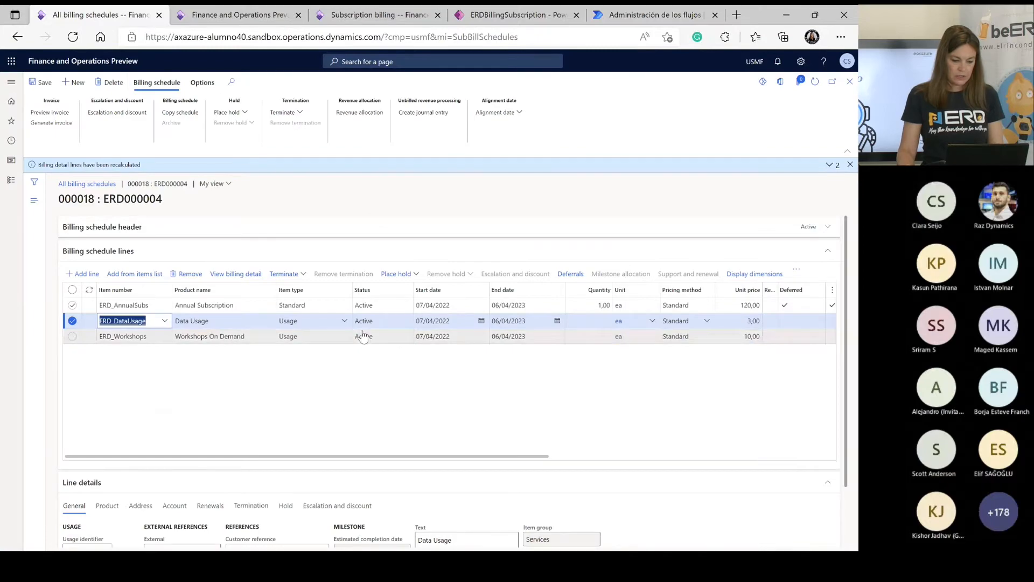
{"action": "left_click", "coordinate": [236, 274]}
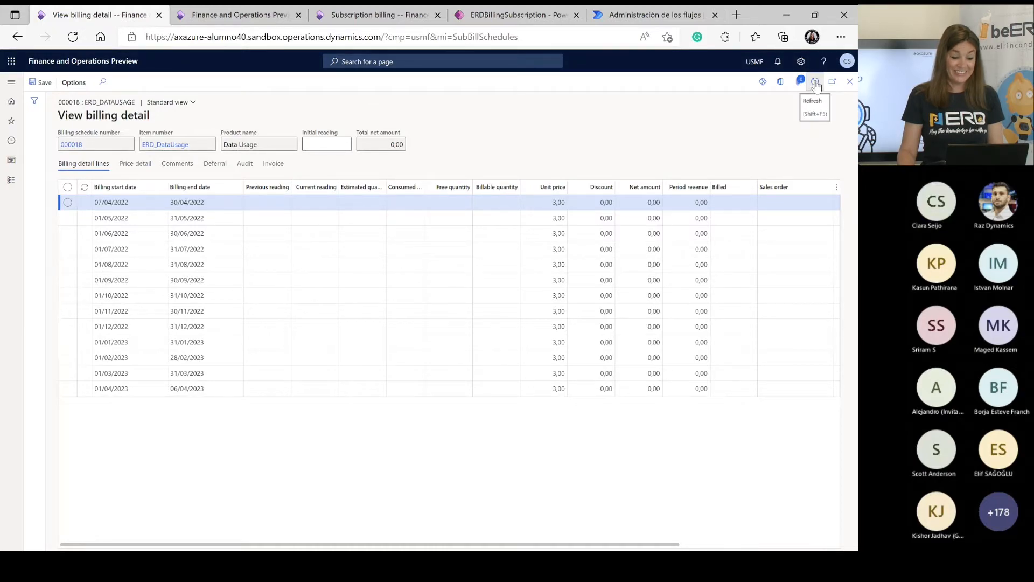
{"action": "left_click", "coordinate": [816, 82]}
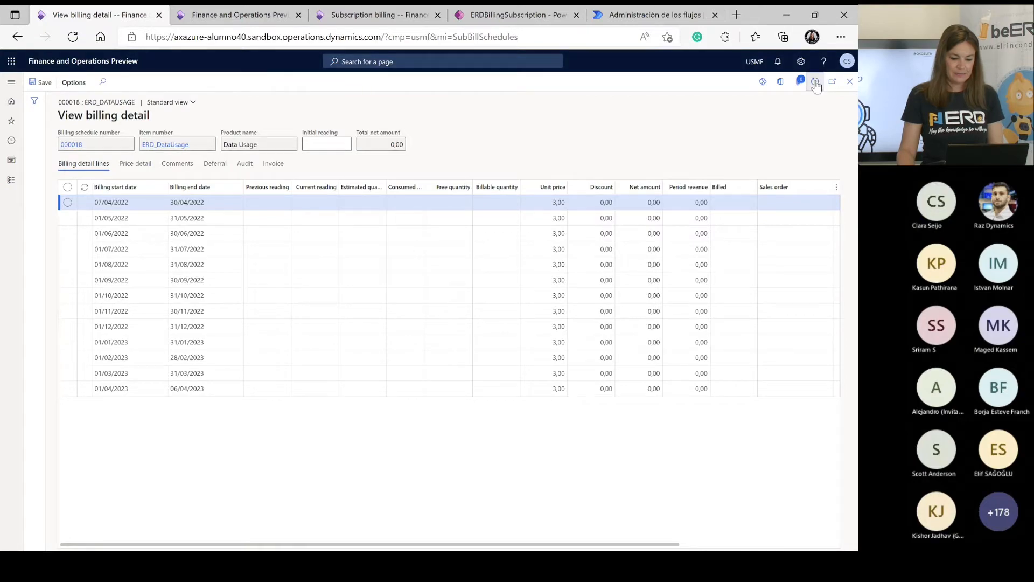
Reload the flow's run history in Power Automate and check the Power Apps consumption list for the newly saved record
{"action": "left_click", "coordinate": [655, 14]}
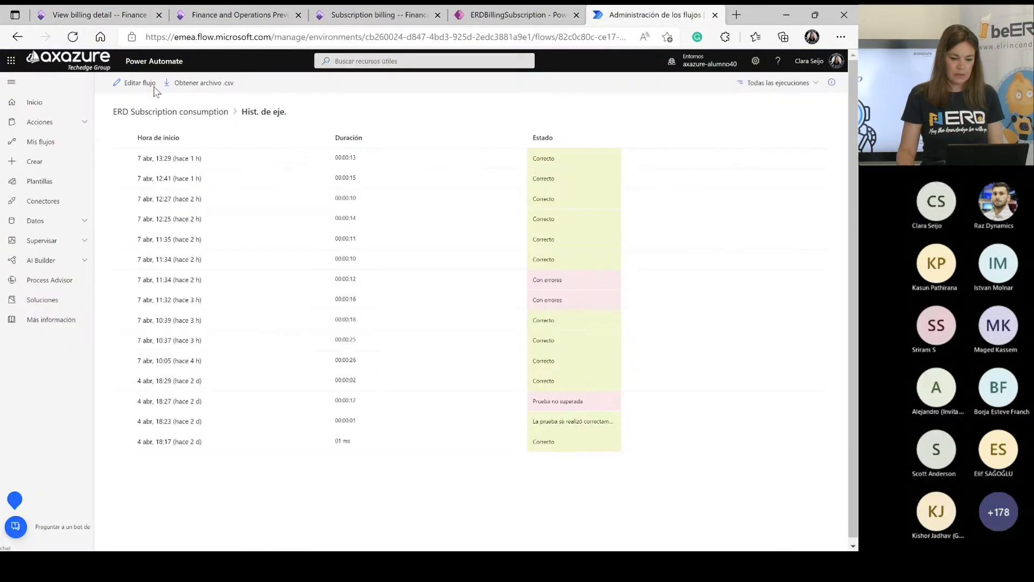
{"action": "left_click", "coordinate": [73, 36]}
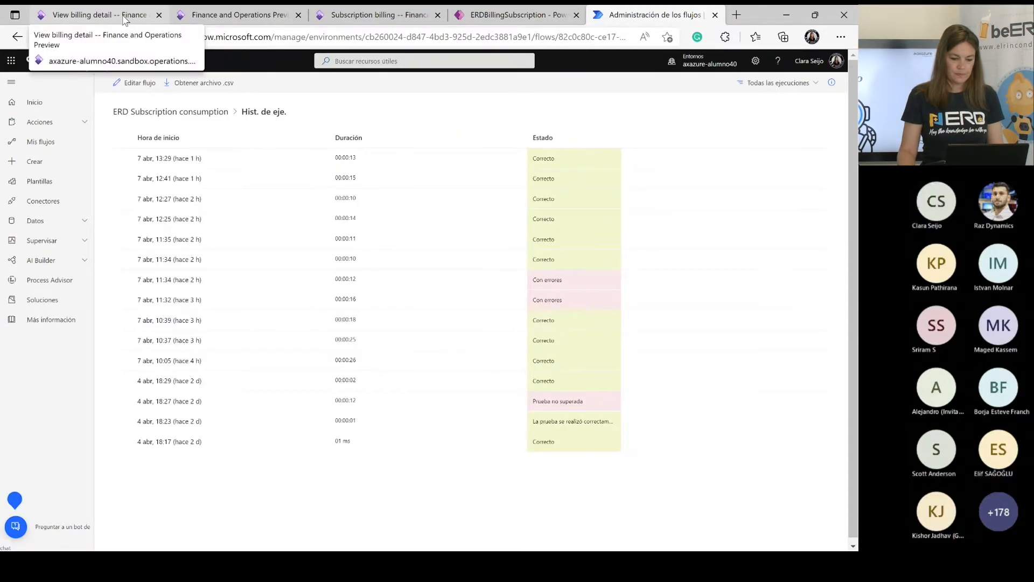
{"action": "left_click", "coordinate": [89, 15]}
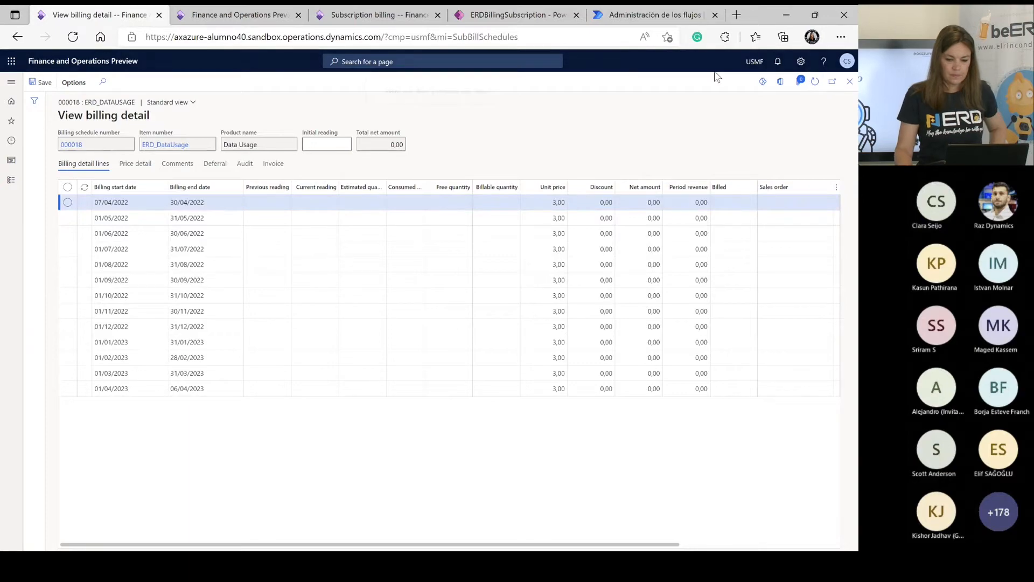
{"action": "left_click", "coordinate": [525, 17]}
{"action": "scroll", "coordinate": [508, 260], "scroll_direction": "down", "scroll_amount": 5}
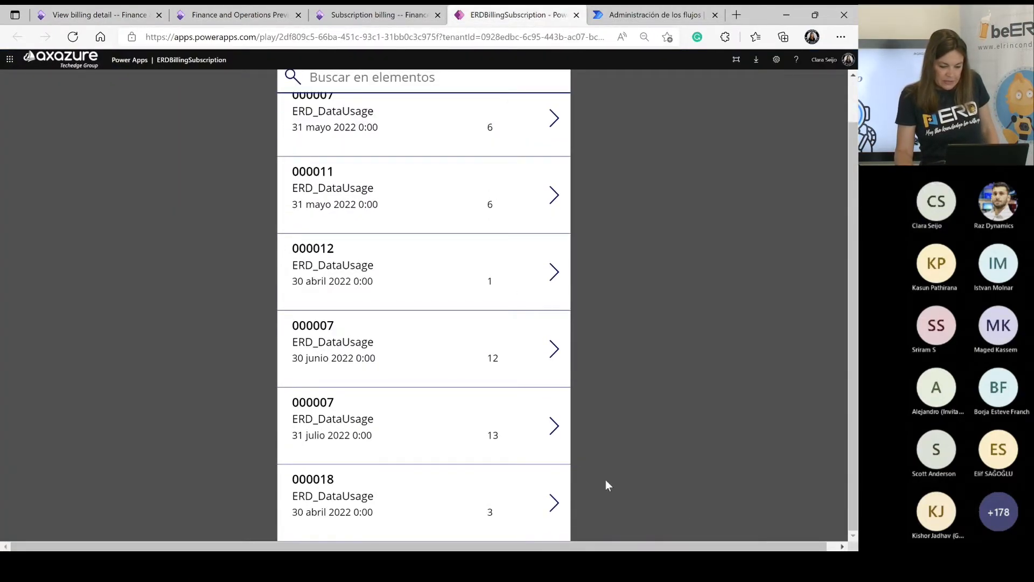
Refresh the Power Automate run history until the newest flow run finishes, and reload the ERD_DataUsage billing detail in Finance and Operations
{"action": "left_click", "coordinate": [673, 16]}
{"action": "left_click", "coordinate": [73, 37]}
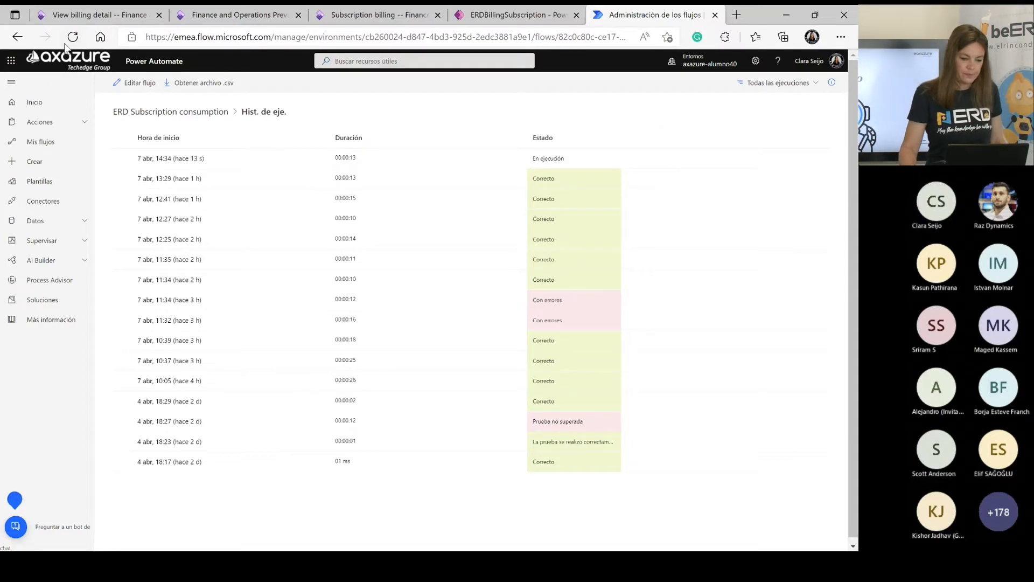
{"action": "left_click", "coordinate": [82, 38]}
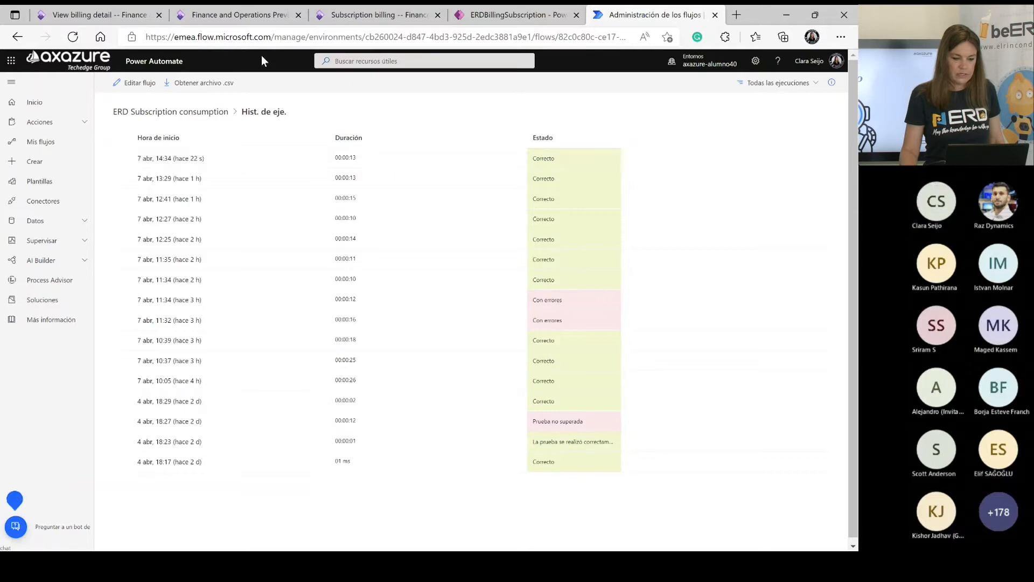
{"action": "left_click", "coordinate": [115, 17]}
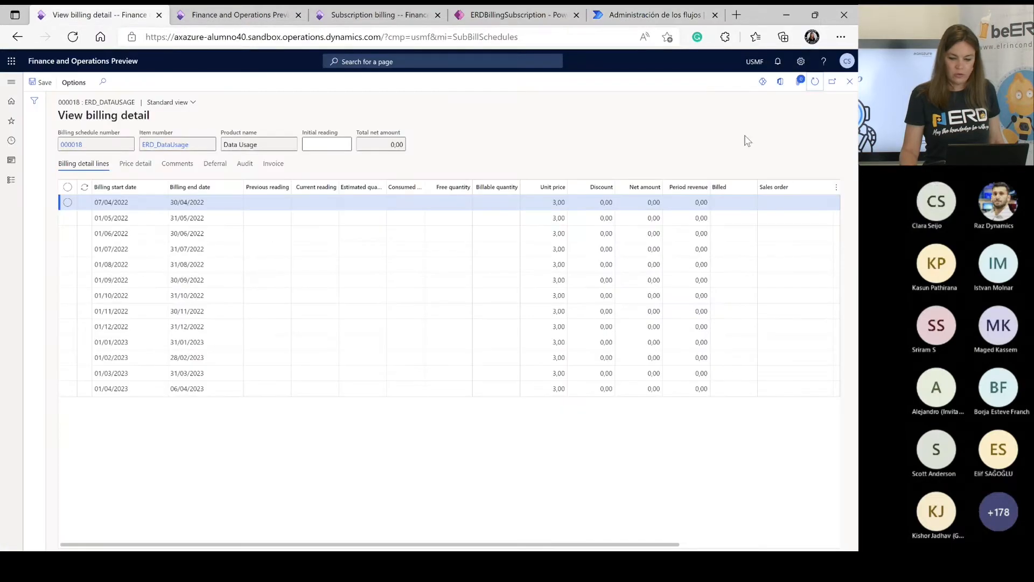
{"action": "left_click", "coordinate": [814, 86]}
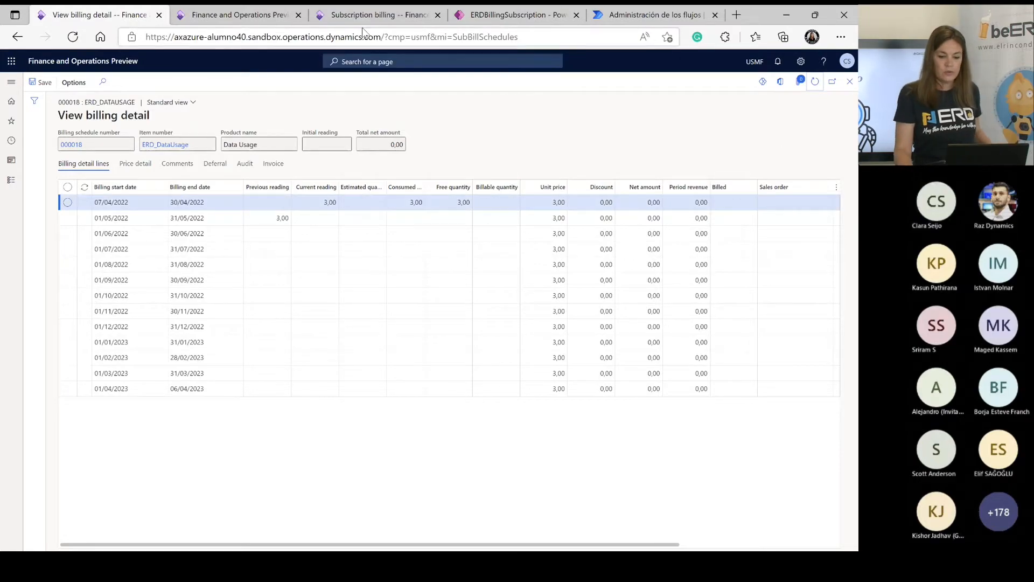
Switch to Power Apps, open the ERD_DataUsage record with consumption 3 and set its reading date to 31 May 2022
{"action": "left_click", "coordinate": [532, 18]}
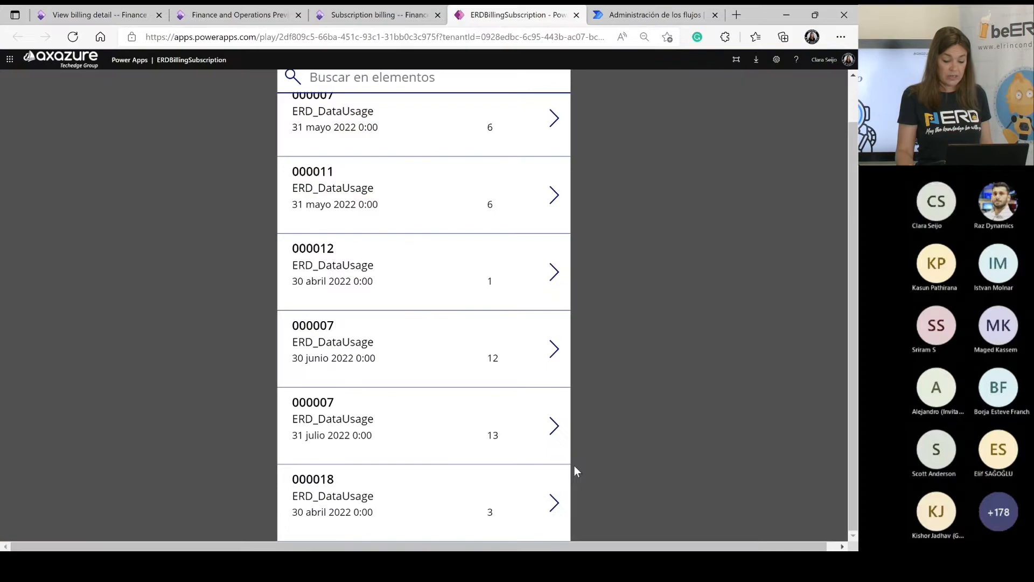
{"action": "left_click", "coordinate": [554, 498]}
{"action": "left_click", "coordinate": [542, 238]}
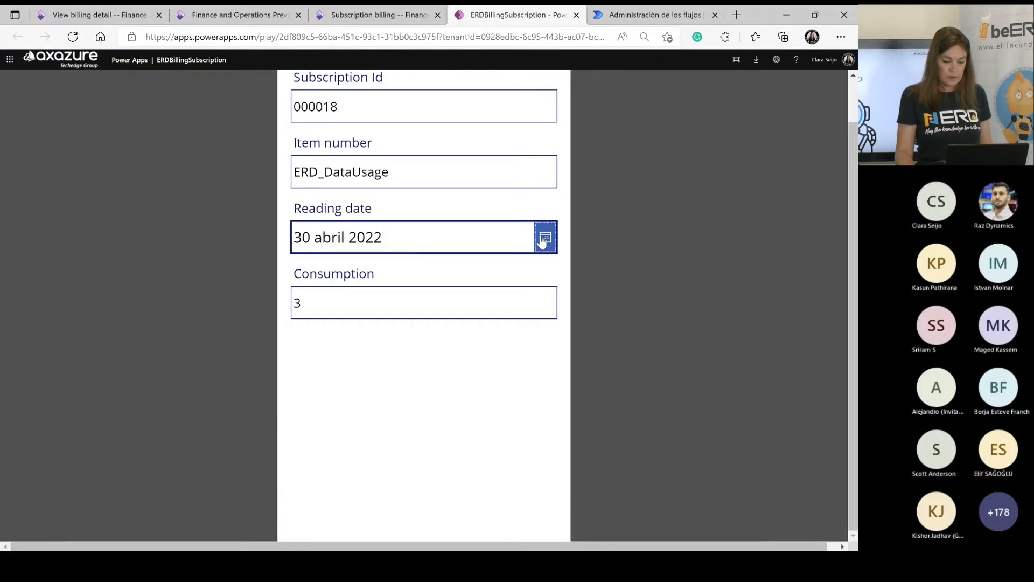
{"action": "left_click", "coordinate": [509, 311]}
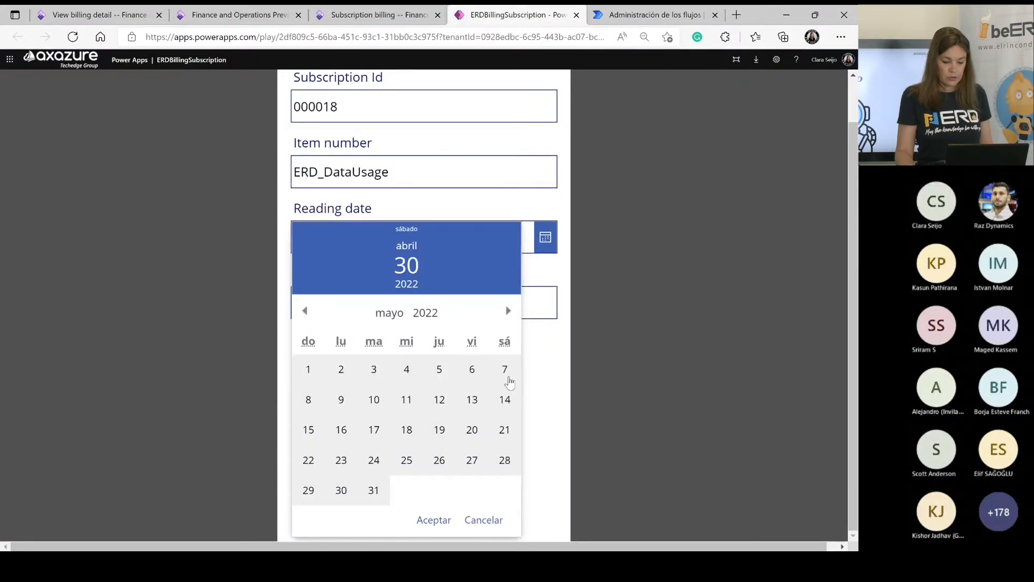
{"action": "left_click", "coordinate": [375, 491]}
{"action": "left_click", "coordinate": [440, 524]}
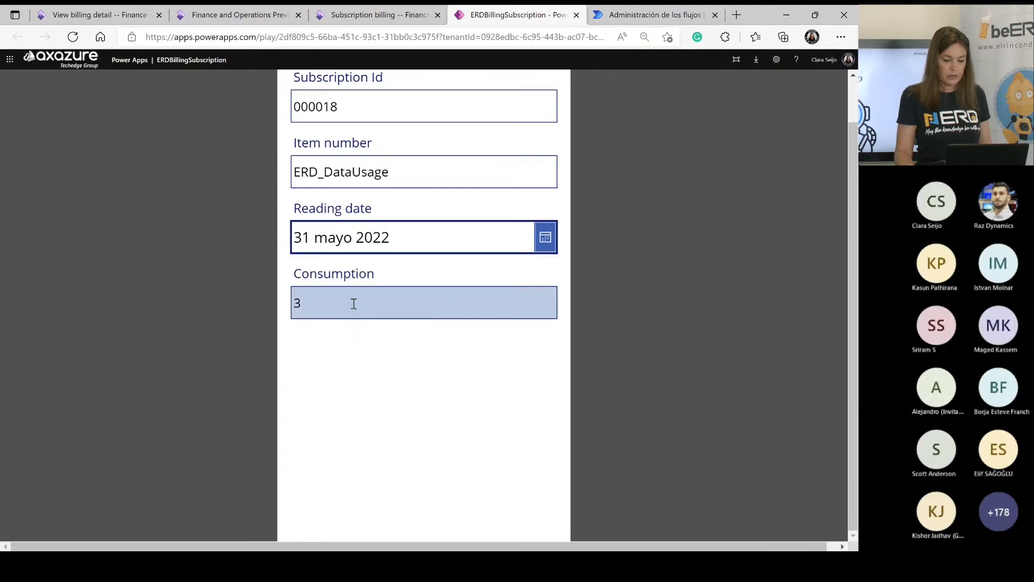
Set the record's consumption to 7 and save it
{"action": "left_click_drag", "start_coordinate": [353, 302], "coordinate": [570, 296]}
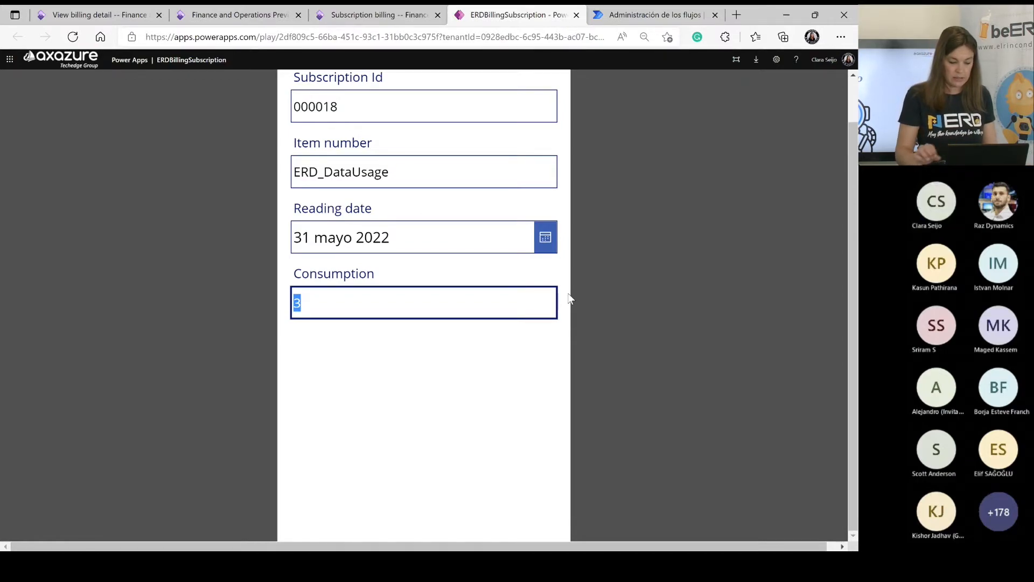
{"action": "type", "text": "7"}
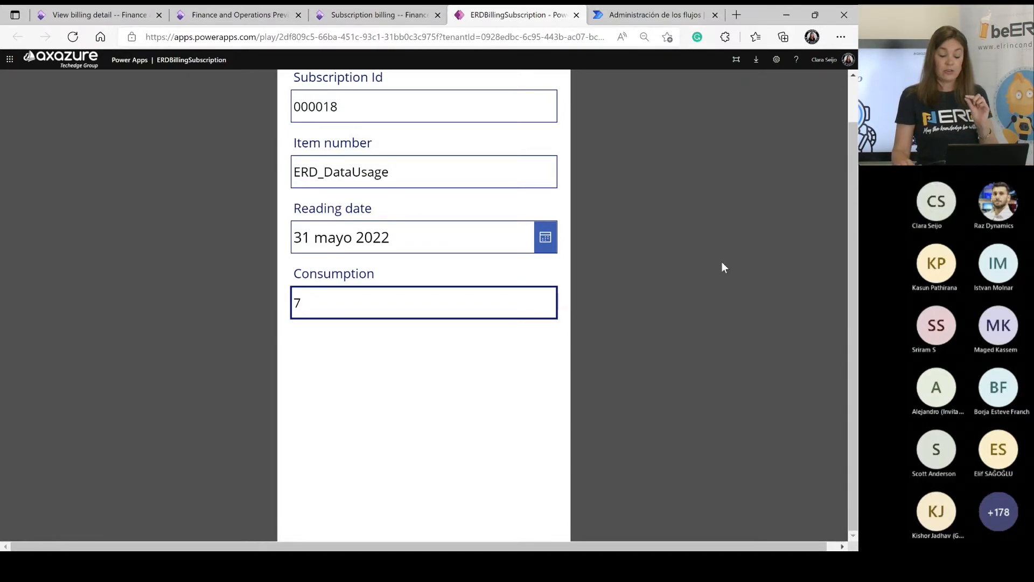
{"action": "scroll", "coordinate": [722, 262], "scroll_direction": "up", "scroll_amount": 2}
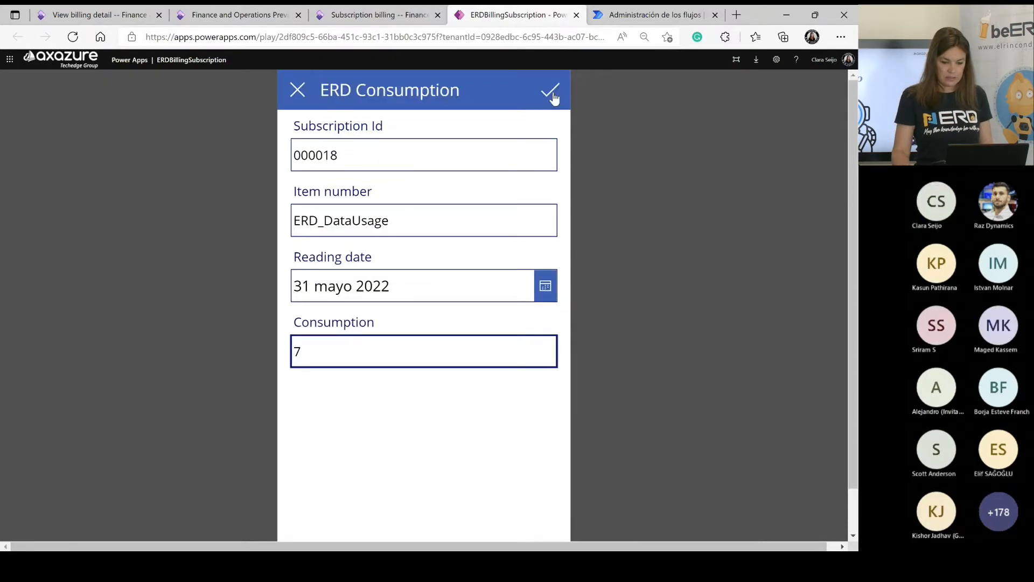
{"action": "left_click", "coordinate": [552, 91]}
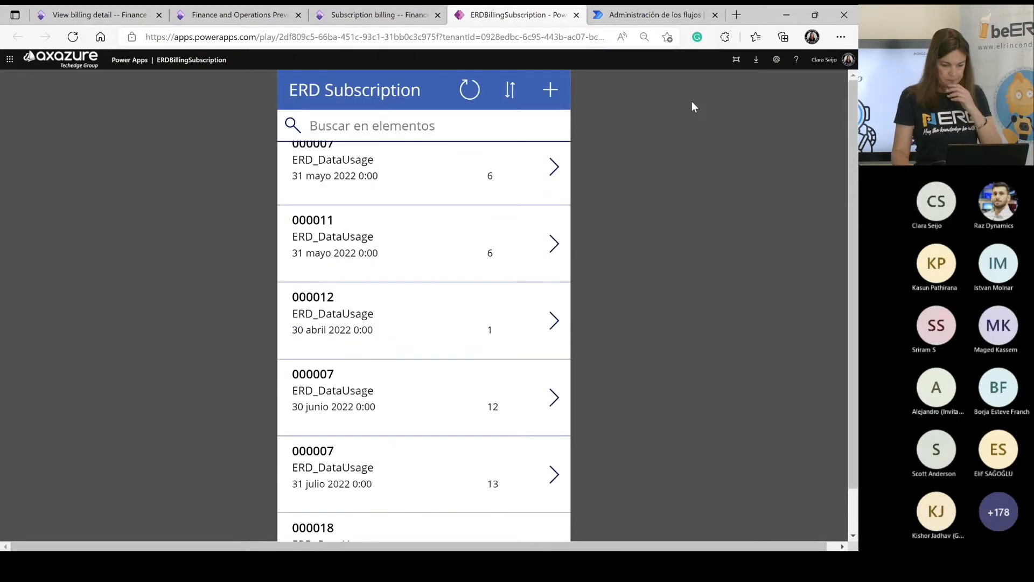
Check the flow's run history in Power Automate and refresh the ERD_DataUsage billing detail in Finance and Operations
{"action": "left_click", "coordinate": [70, 11]}
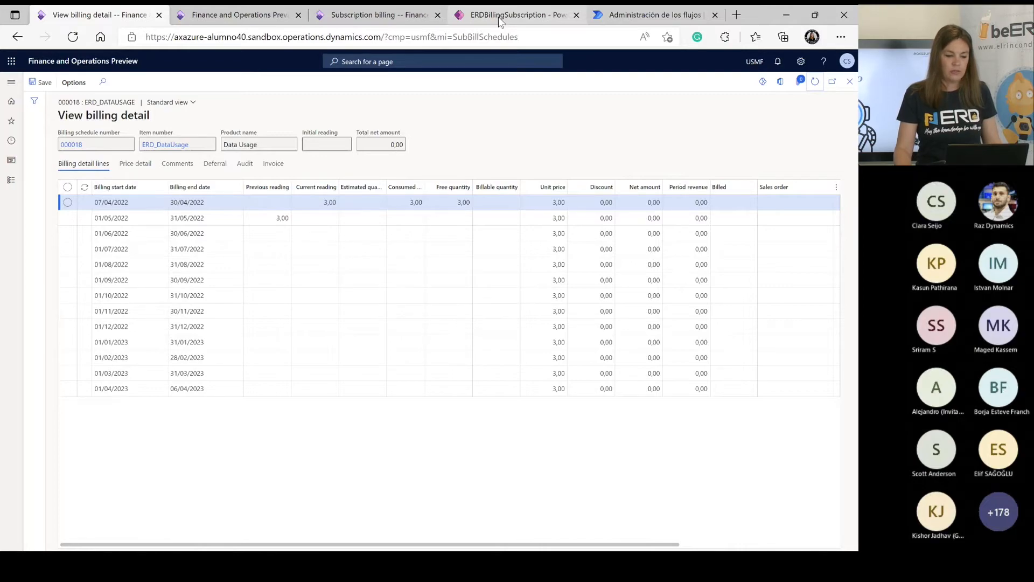
{"action": "left_click", "coordinate": [653, 15]}
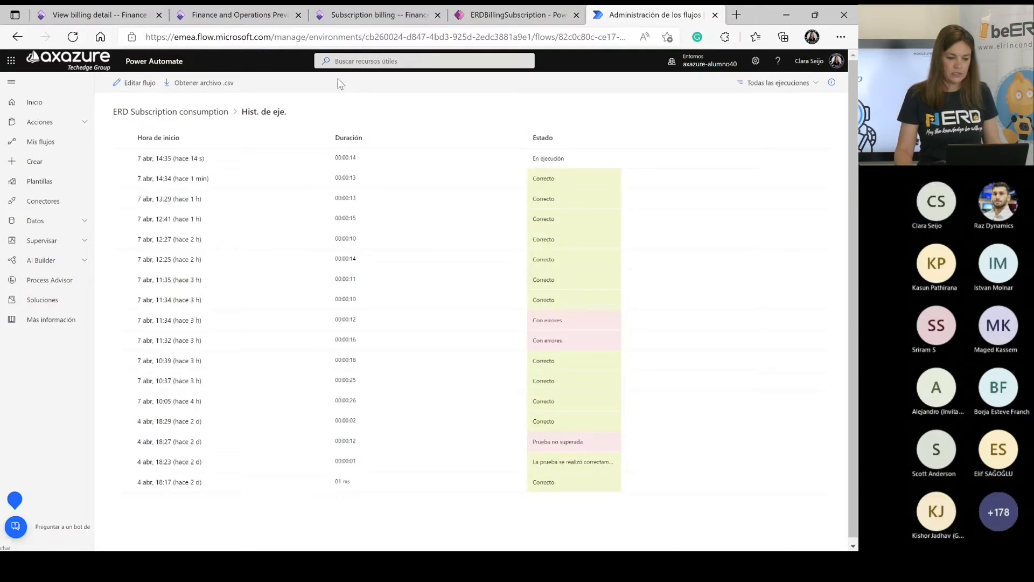
{"action": "left_click", "coordinate": [73, 43]}
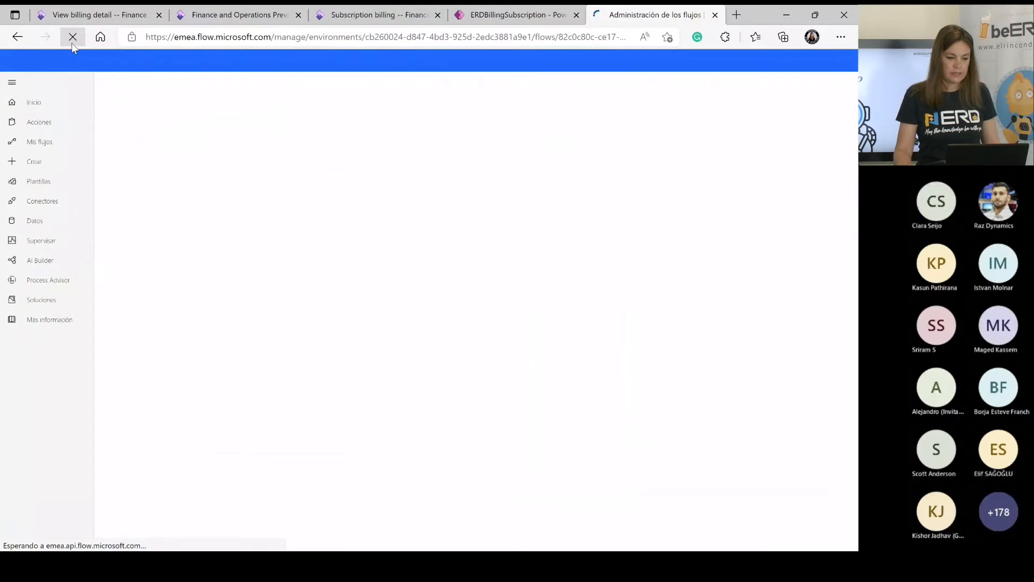
{"action": "left_click", "coordinate": [97, 18]}
{"action": "left_click", "coordinate": [814, 86]}
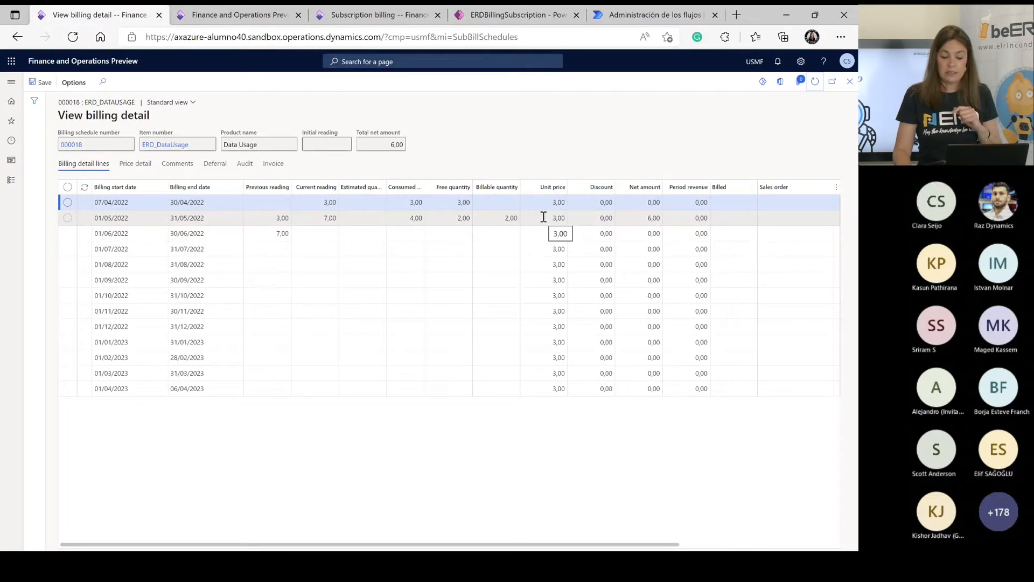
Return to the billing schedule and open the billing detail of the ERD_Workshops line
{"action": "left_click", "coordinate": [849, 82]}
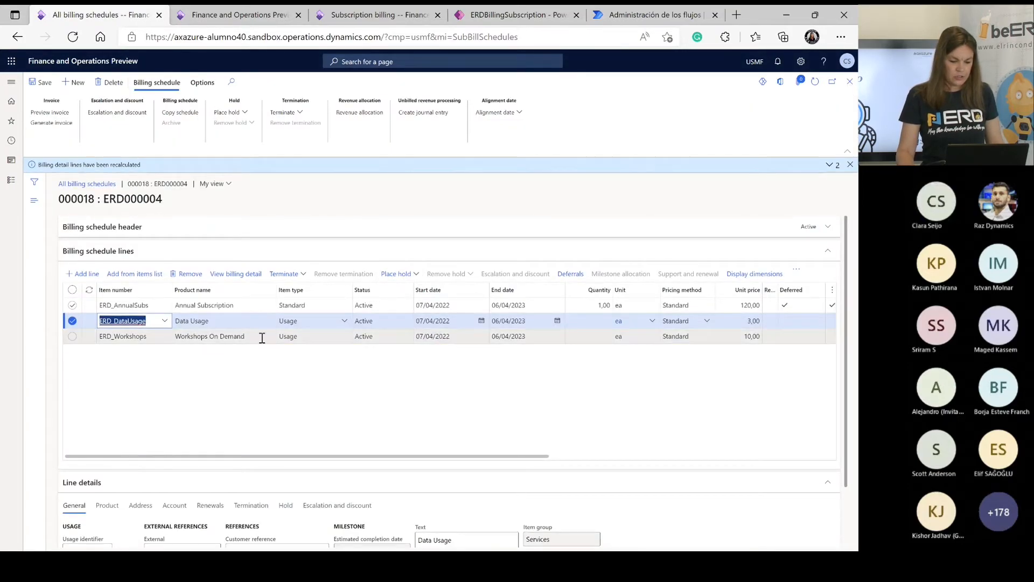
{"action": "scroll", "coordinate": [288, 422], "scroll_direction": "down", "scroll_amount": 2}
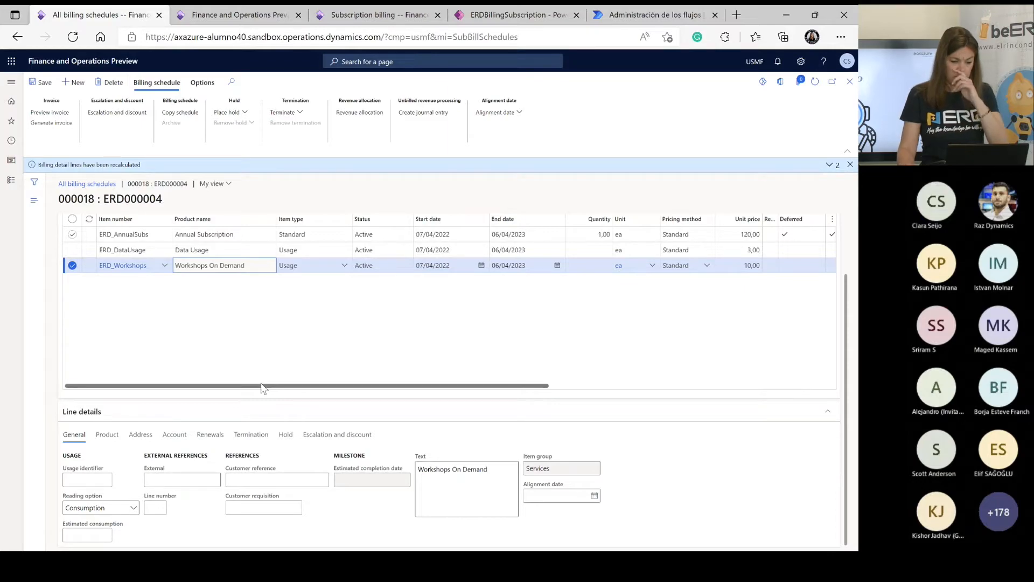
{"action": "scroll", "coordinate": [289, 367], "scroll_direction": "up", "scroll_amount": 2}
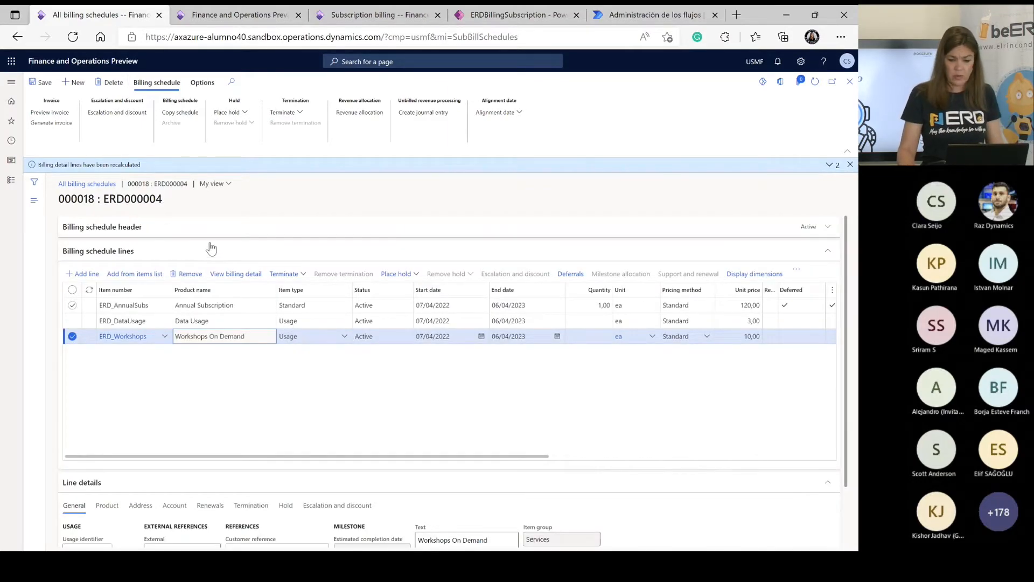
{"action": "left_click", "coordinate": [245, 279]}
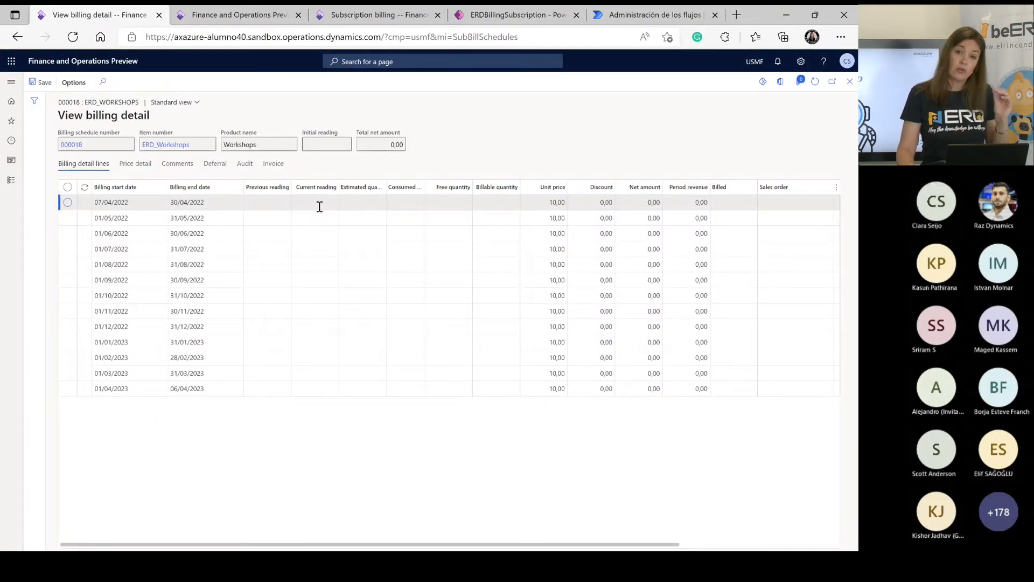
Enter a consumed quantity of 3 for the April 2022 period and 6 for May 2022, and close the billing detail
{"action": "left_click", "coordinate": [404, 203]}
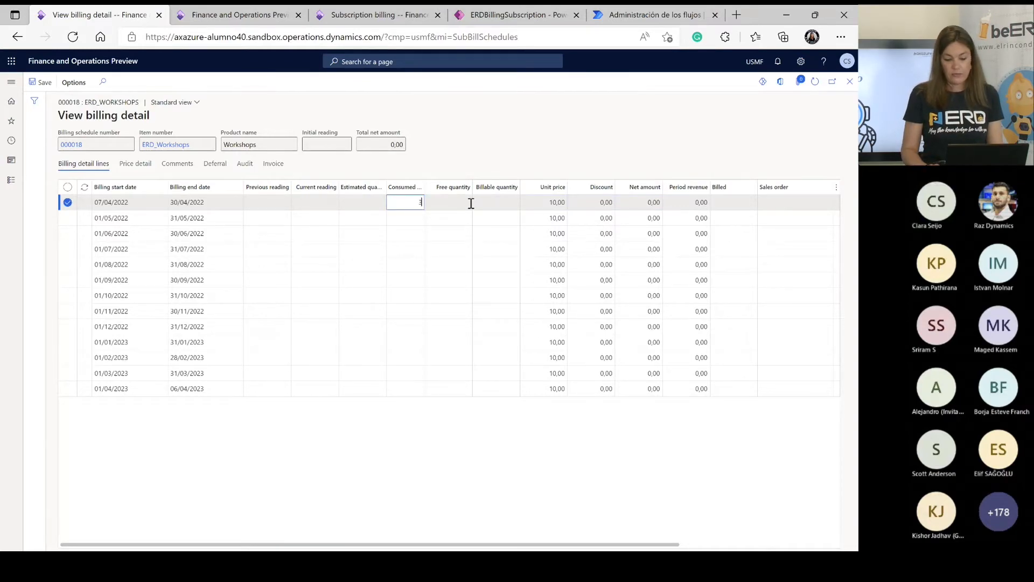
{"action": "type", "text": "3"}
{"action": "key", "text": "Down"}
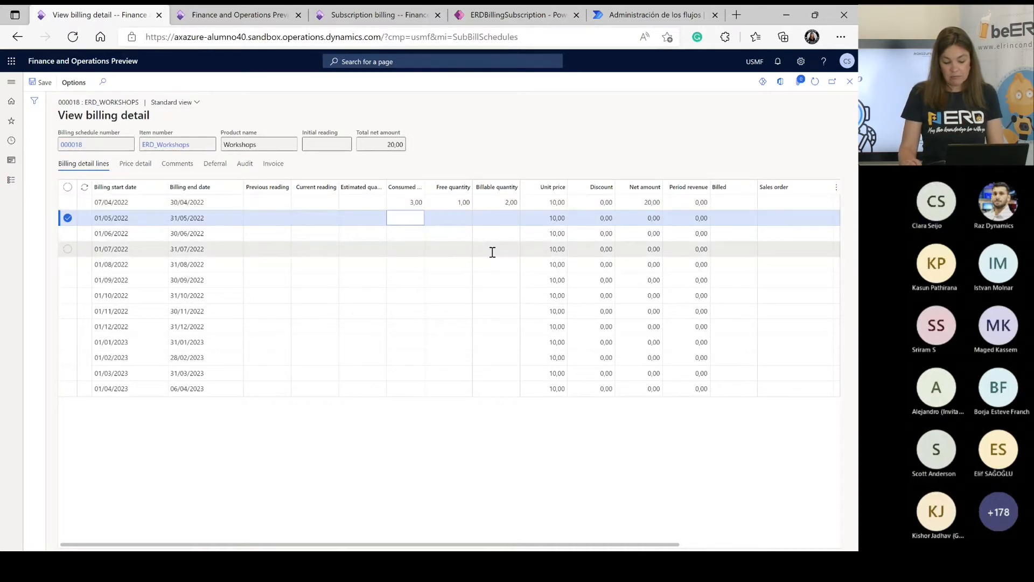
{"action": "type", "text": "6"}
{"action": "key", "text": "Down"}
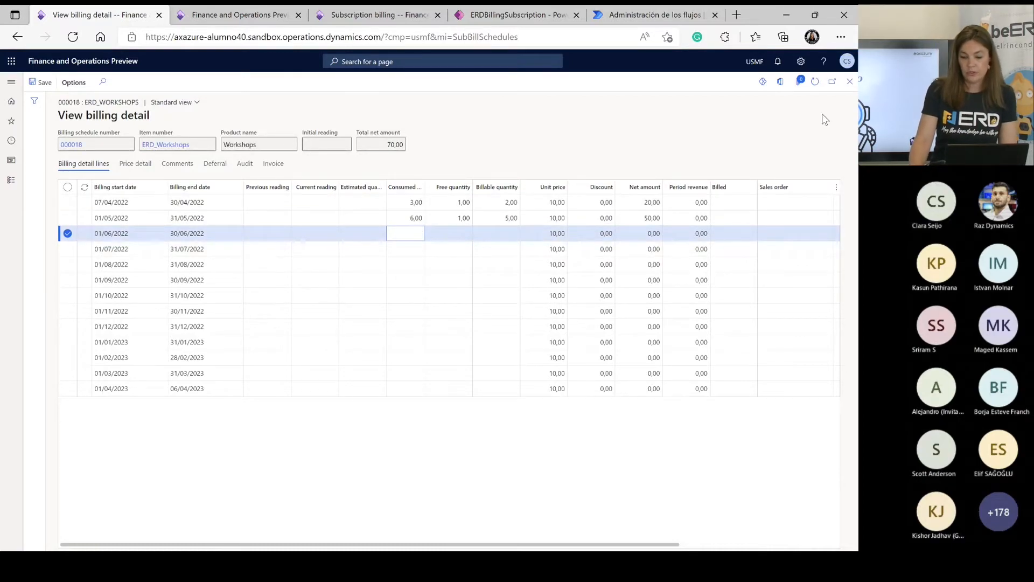
{"action": "left_click", "coordinate": [850, 82]}
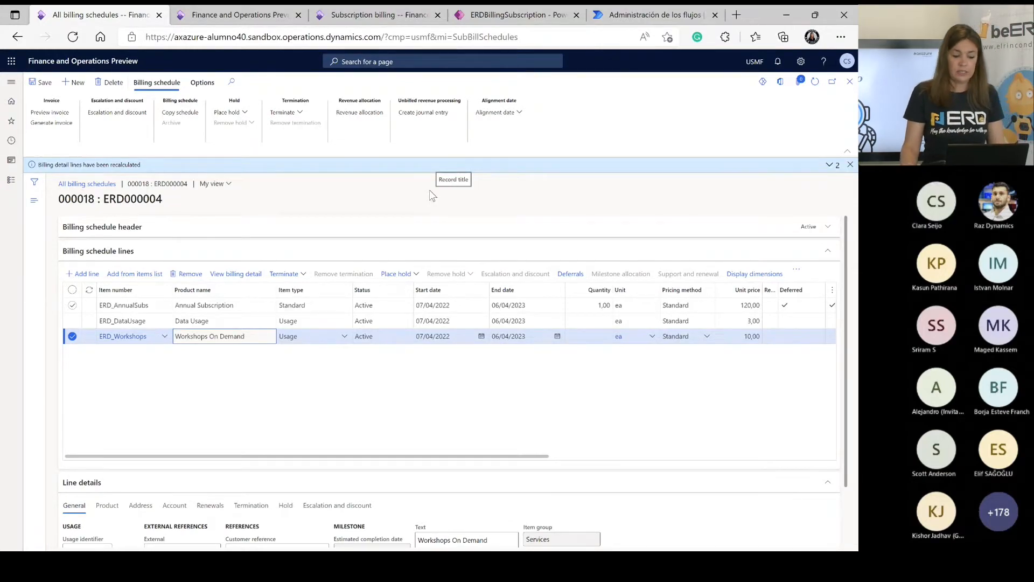
Start generating an invoice for the billing schedule and set its To date to 30/04/2022
{"action": "left_click", "coordinate": [850, 165]}
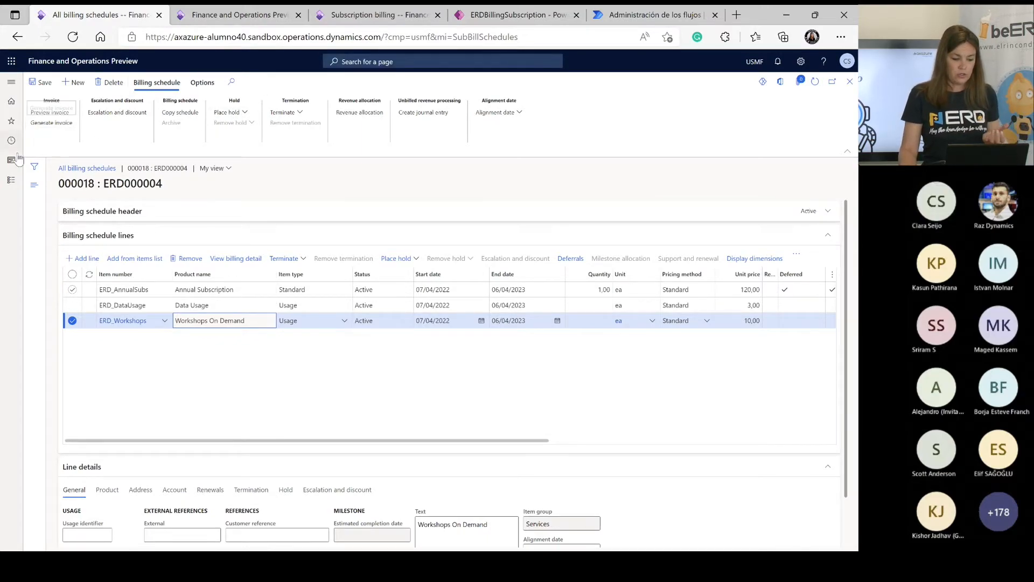
{"action": "left_click", "coordinate": [11, 186]}
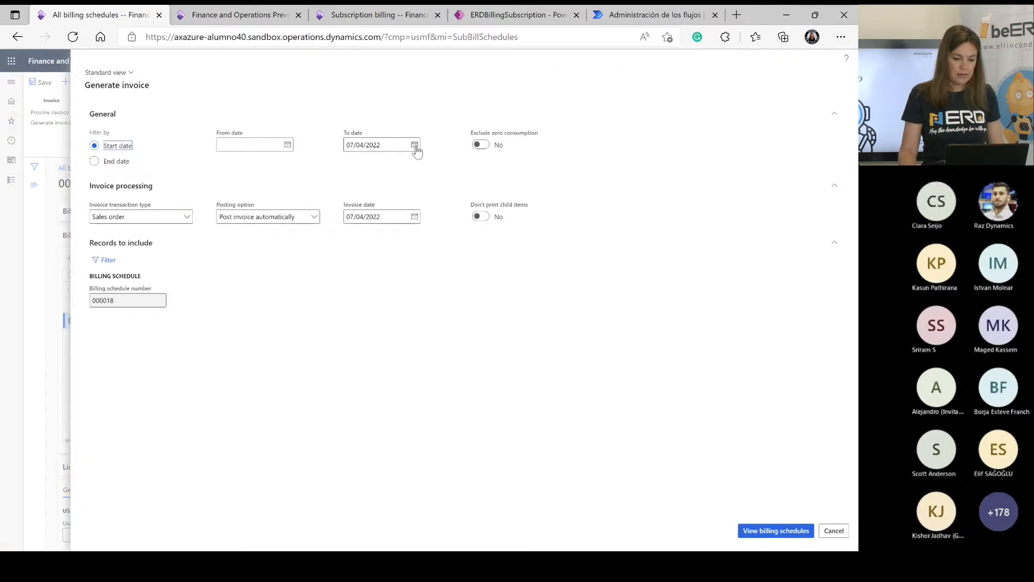
{"action": "left_click", "coordinate": [415, 144]}
{"action": "left_click", "coordinate": [454, 269]}
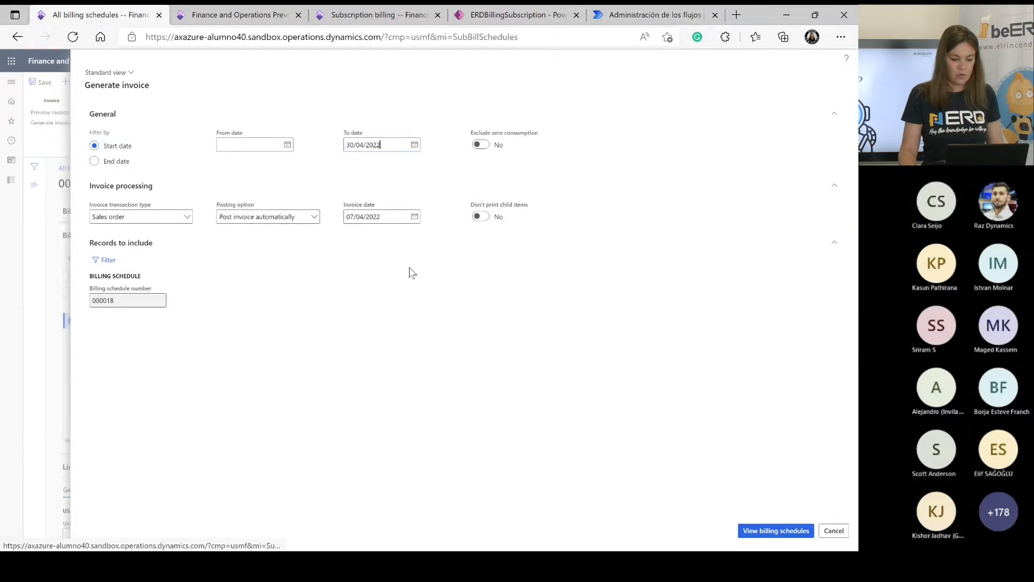
Keep the Sales order type and automatic posting, set the invoice date to 30/04/2022, and generate the invoice for the listed billing schedule lines
{"action": "left_click_drag", "start_coordinate": [129, 219], "coordinate": [104, 220]}
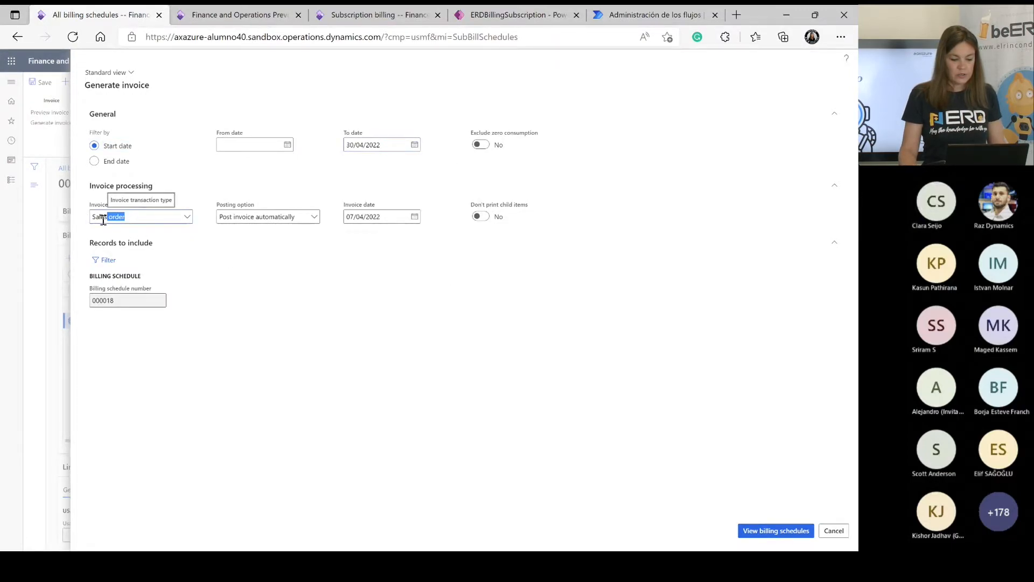
{"action": "left_click", "coordinate": [103, 220]}
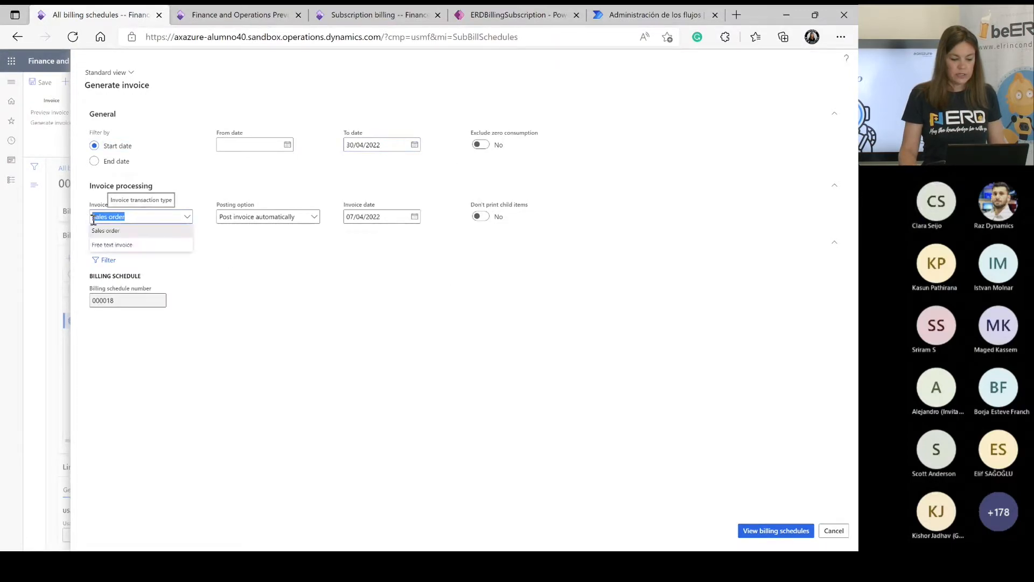
{"action": "left_click", "coordinate": [314, 218]}
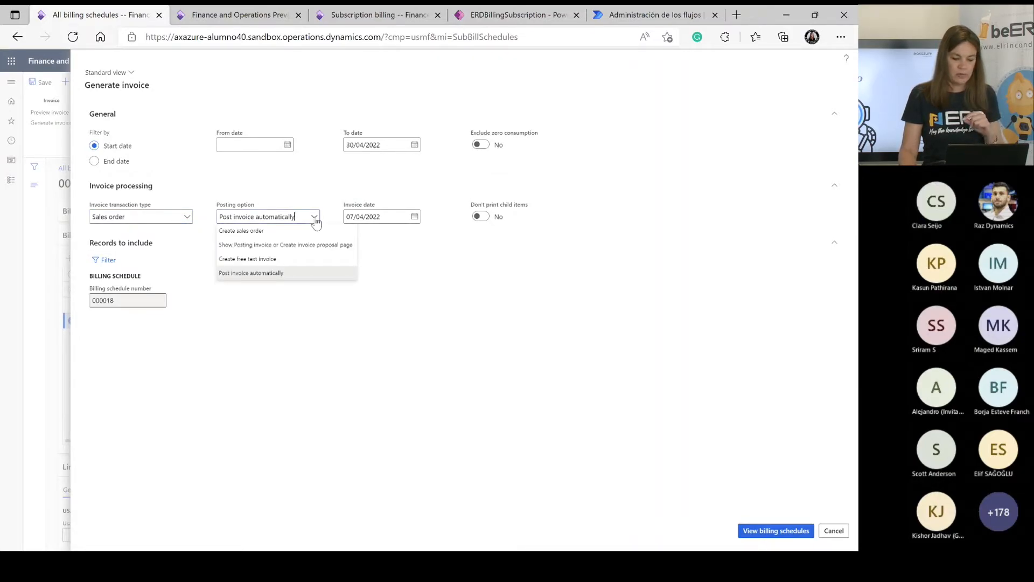
{"action": "left_click", "coordinate": [316, 220]}
{"action": "left_click", "coordinate": [414, 216]}
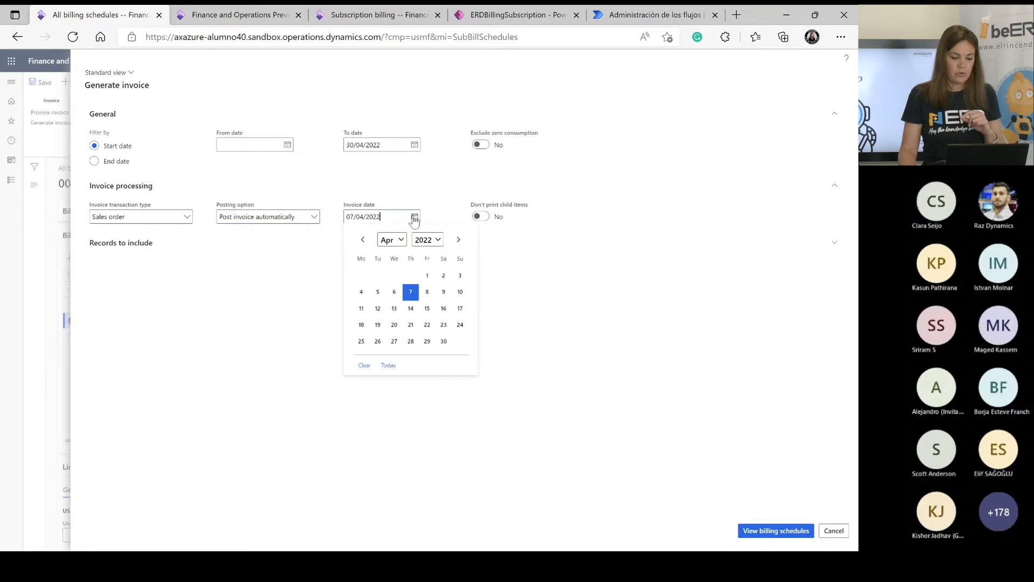
{"action": "left_click", "coordinate": [443, 341]}
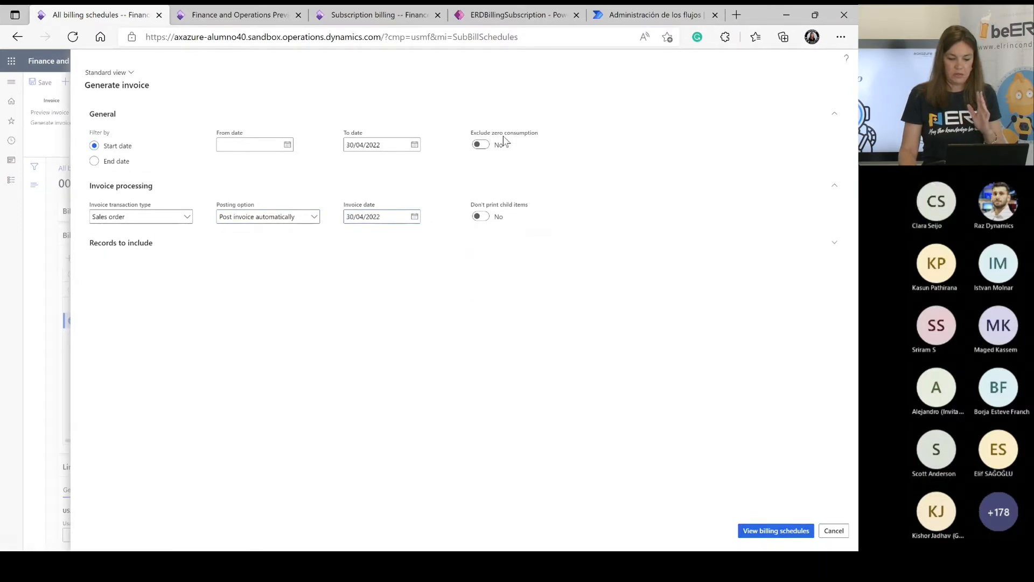
{"action": "left_click", "coordinate": [771, 532]}
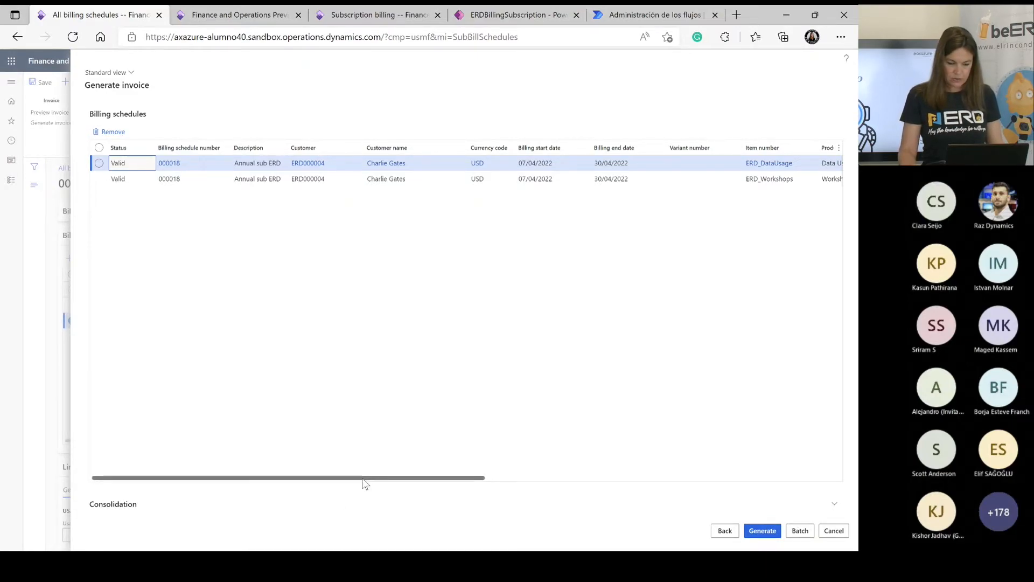
{"action": "left_click_drag", "start_coordinate": [365, 483], "coordinate": [544, 480]}
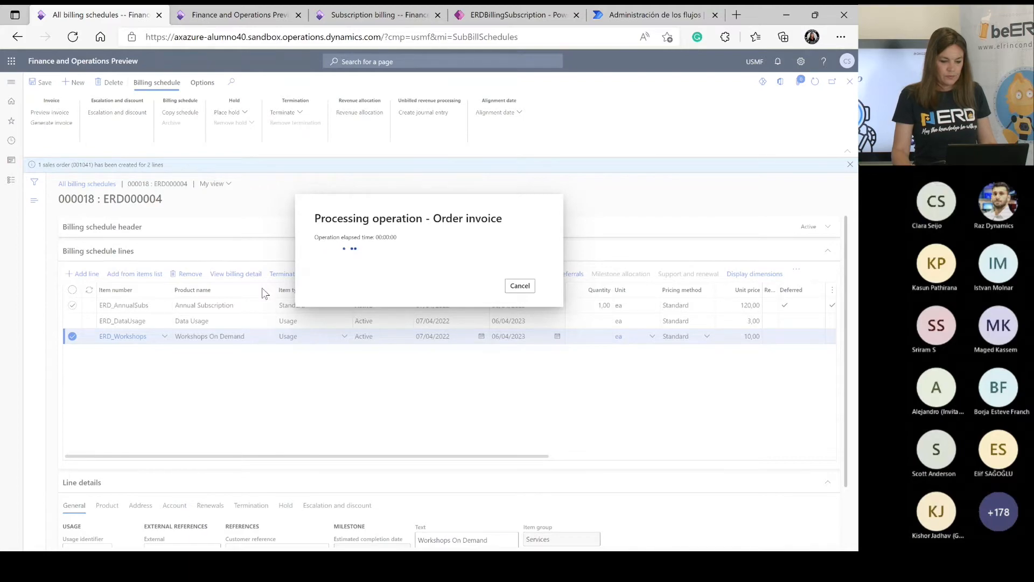
Open the ERD_DataUsage billing detail, inspect the sales order linked to the billed April 2022 period, and return to the billing schedule
{"action": "left_click", "coordinate": [241, 322]}
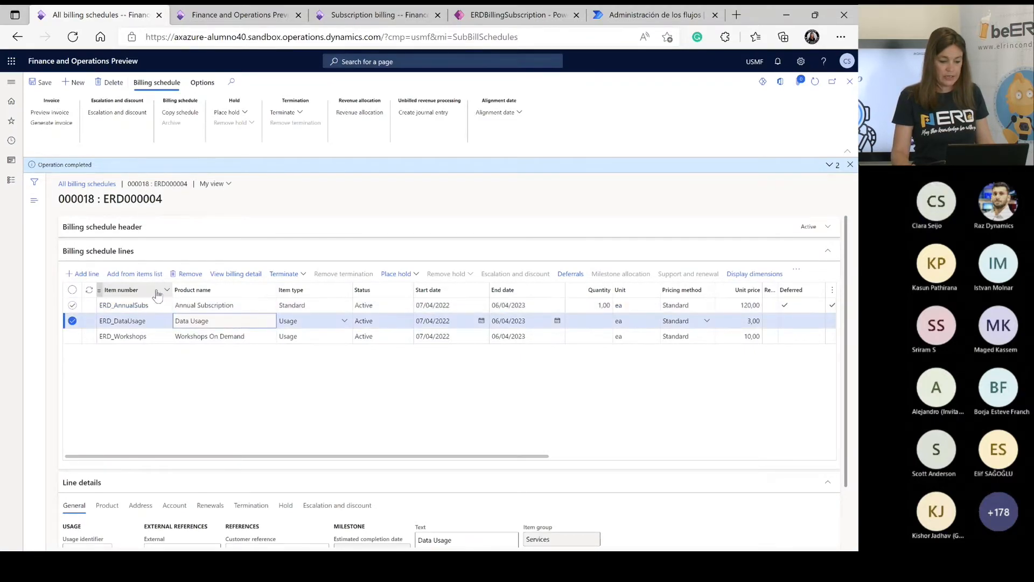
{"action": "left_click", "coordinate": [239, 276]}
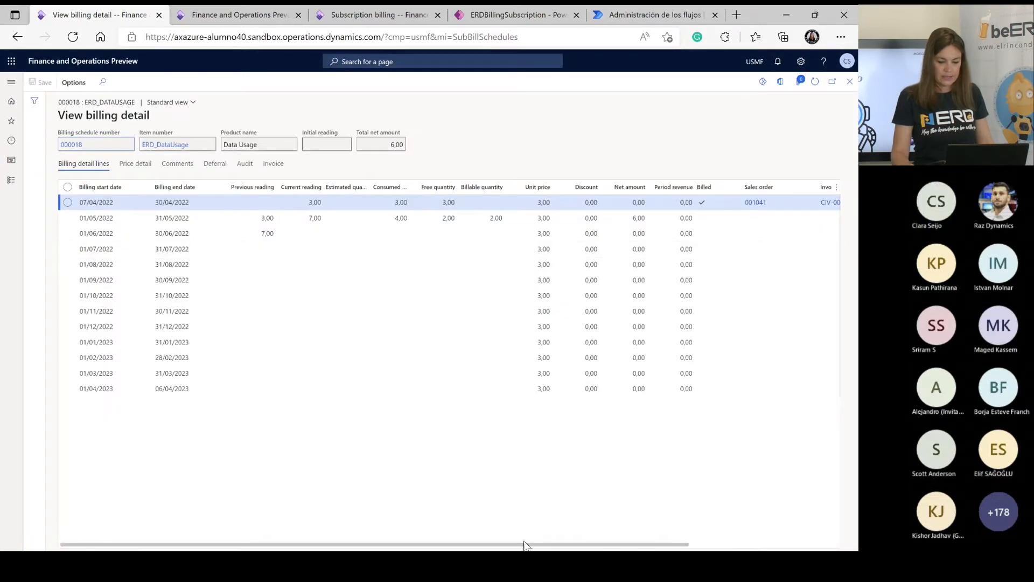
{"action": "left_click_drag", "start_coordinate": [524, 545], "coordinate": [696, 541]}
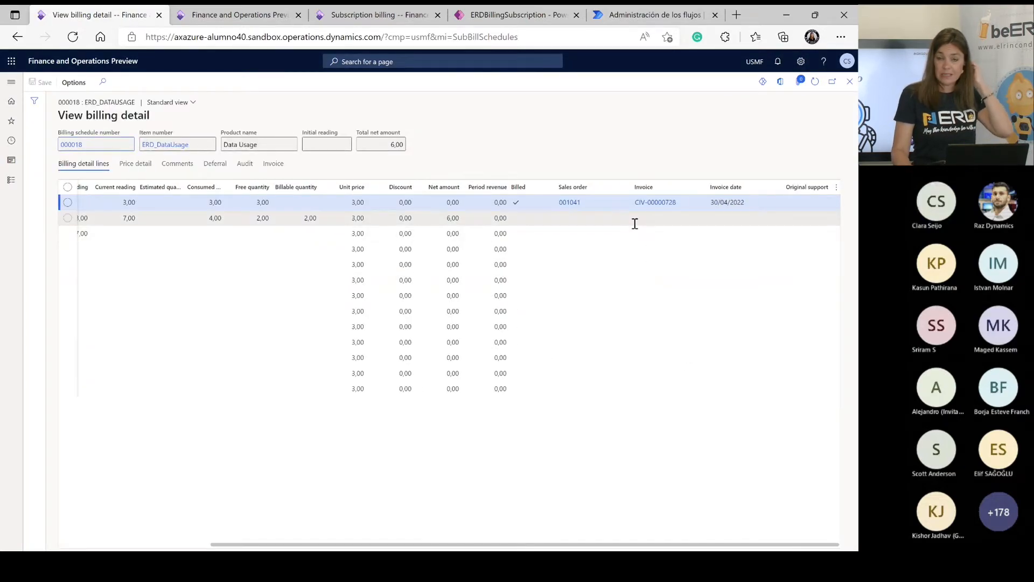
{"action": "left_click", "coordinate": [753, 205]}
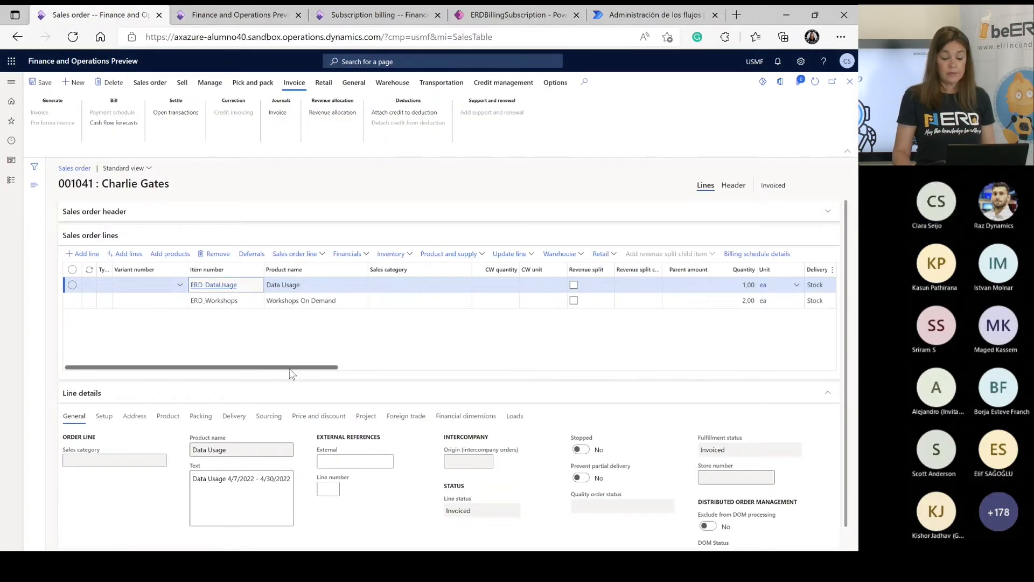
{"action": "left_click_drag", "start_coordinate": [290, 368], "coordinate": [409, 371]}
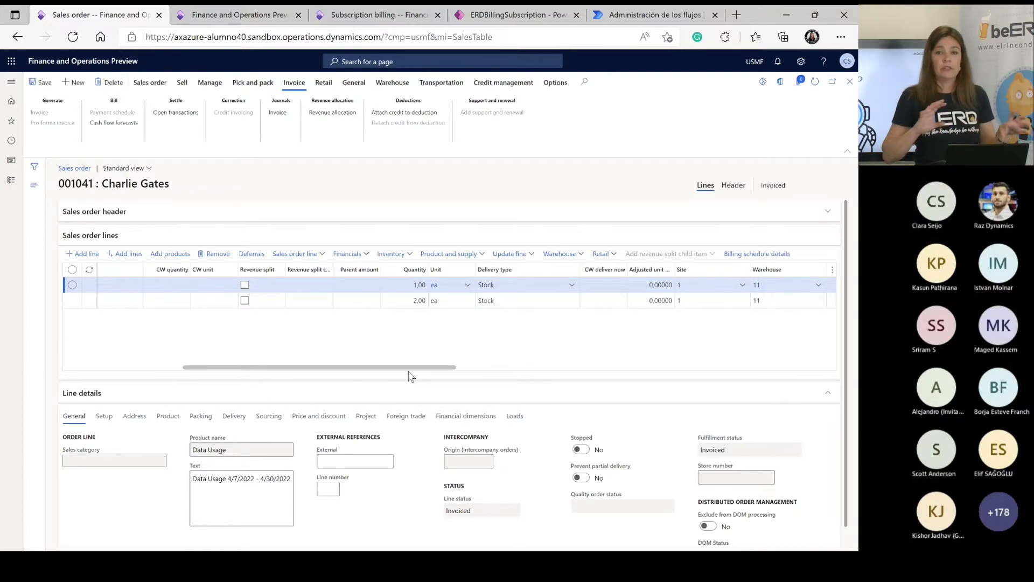
{"action": "left_click", "coordinate": [849, 81]}
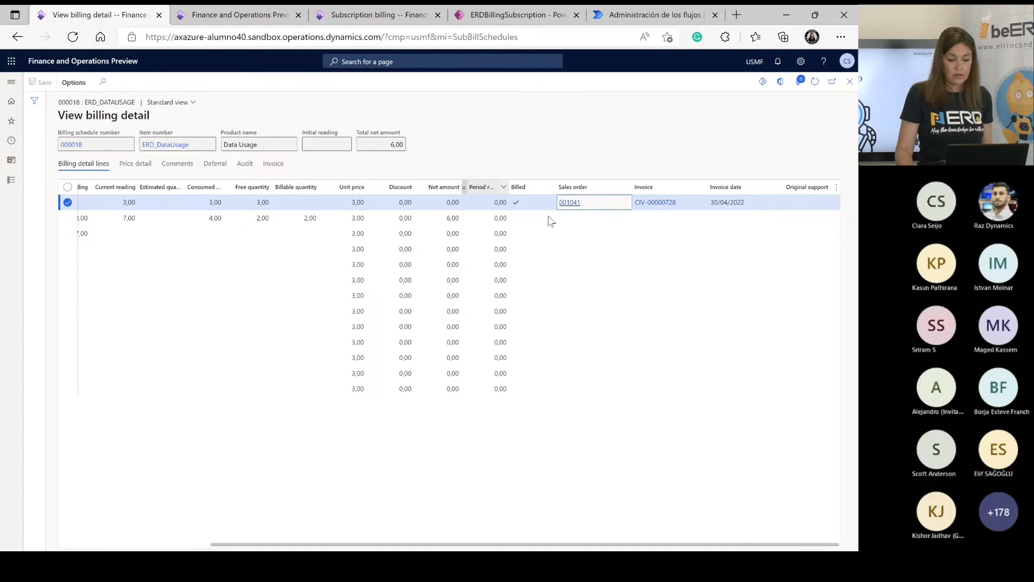
{"action": "left_click_drag", "start_coordinate": [419, 545], "coordinate": [190, 538]}
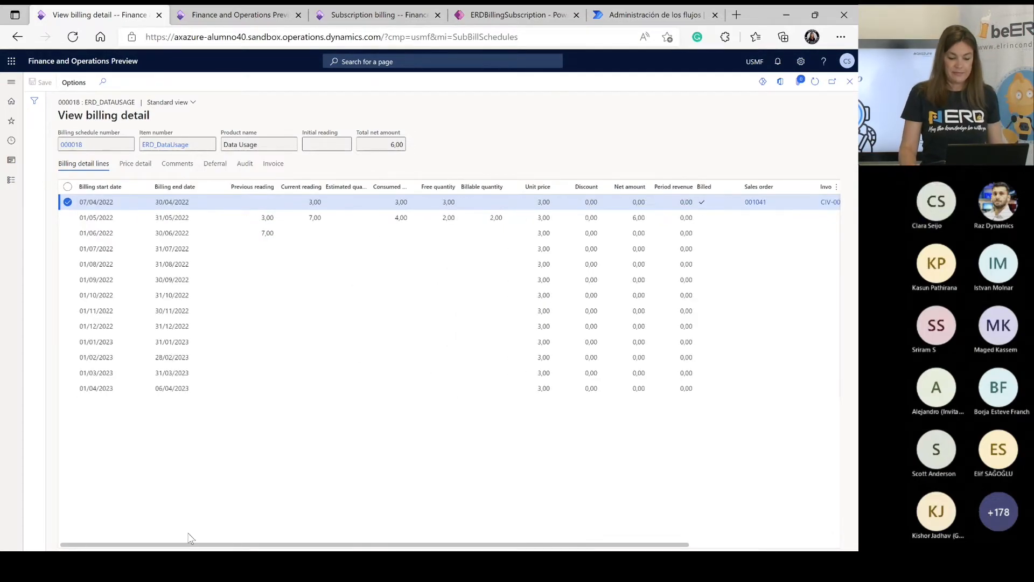
{"action": "left_click", "coordinate": [850, 82]}
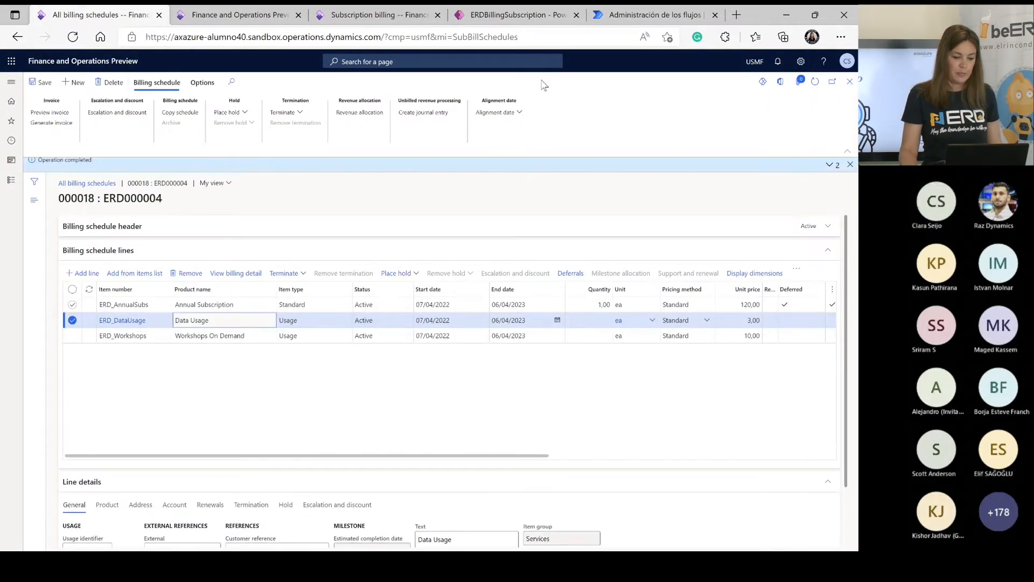
Start a new session in the second Finance and Operations tab and show the deferral schedules in the Subscription billing workspace
{"action": "left_click", "coordinate": [178, 305]}
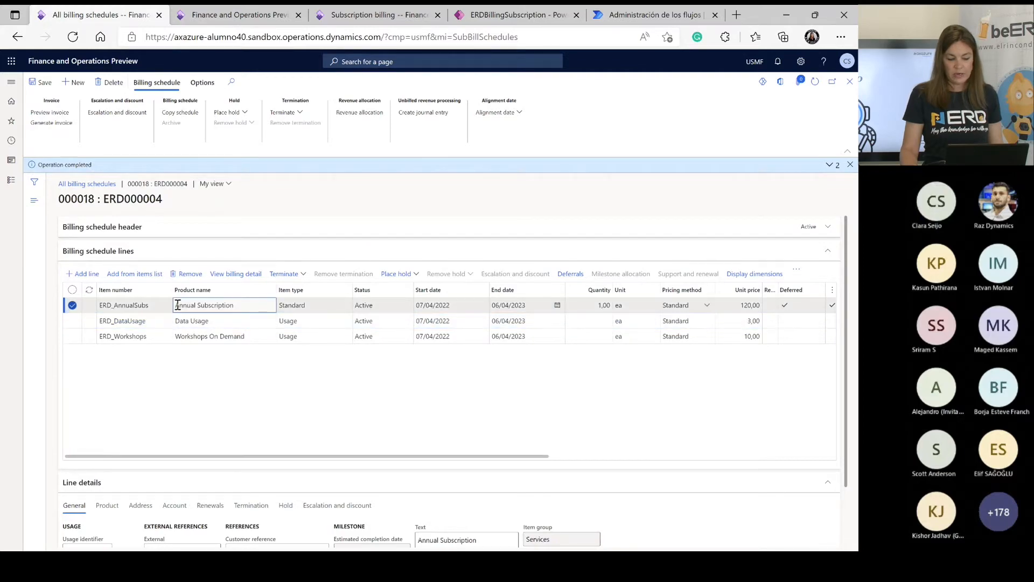
{"action": "left_click", "coordinate": [226, 14]}
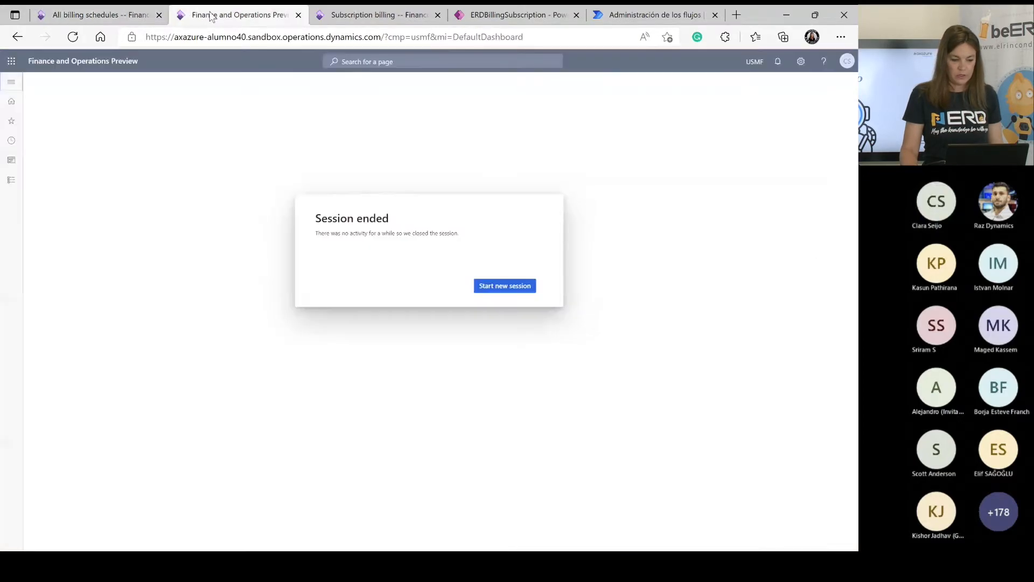
{"action": "left_click", "coordinate": [505, 290]}
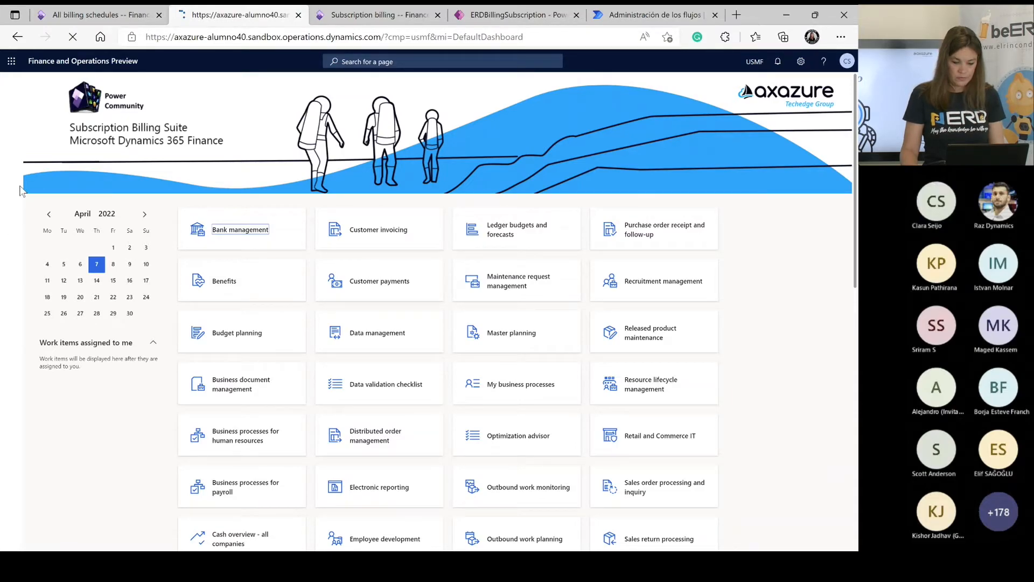
{"action": "scroll", "coordinate": [670, 300], "scroll_direction": "down", "scroll_amount": 7}
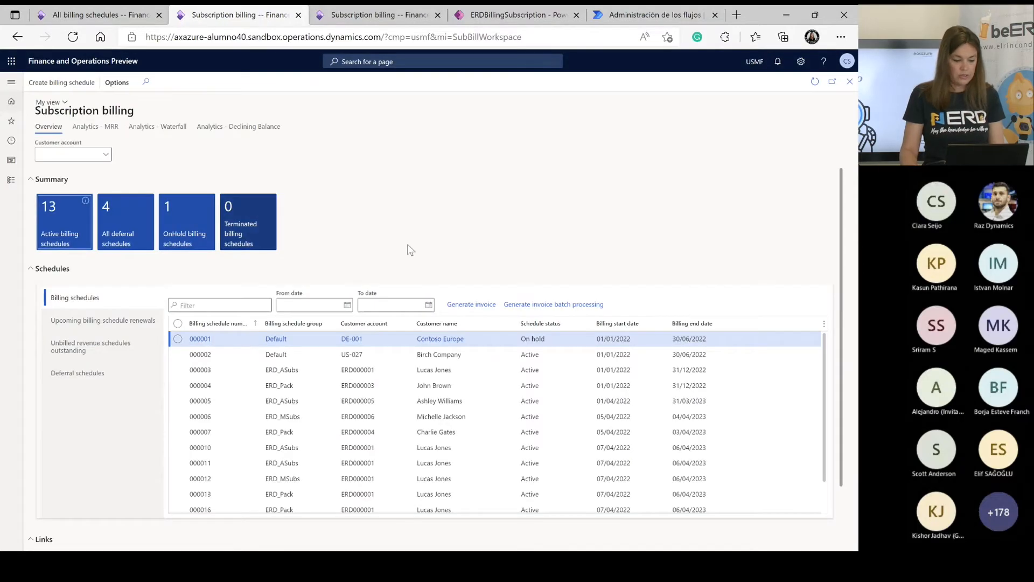
{"action": "left_click", "coordinate": [122, 377]}
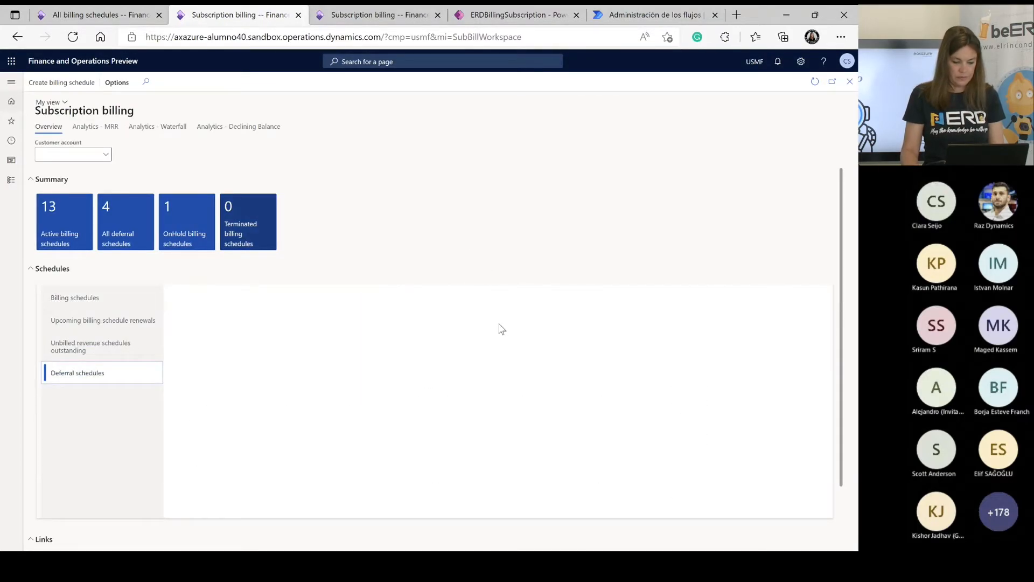
Open deferral schedule 000004 from the workspace list, examine its header and recognized and pending schedule lines, and return to the workspace
{"action": "scroll", "coordinate": [363, 369], "scroll_direction": "down", "scroll_amount": 2}
{"action": "left_click", "coordinate": [200, 307]}
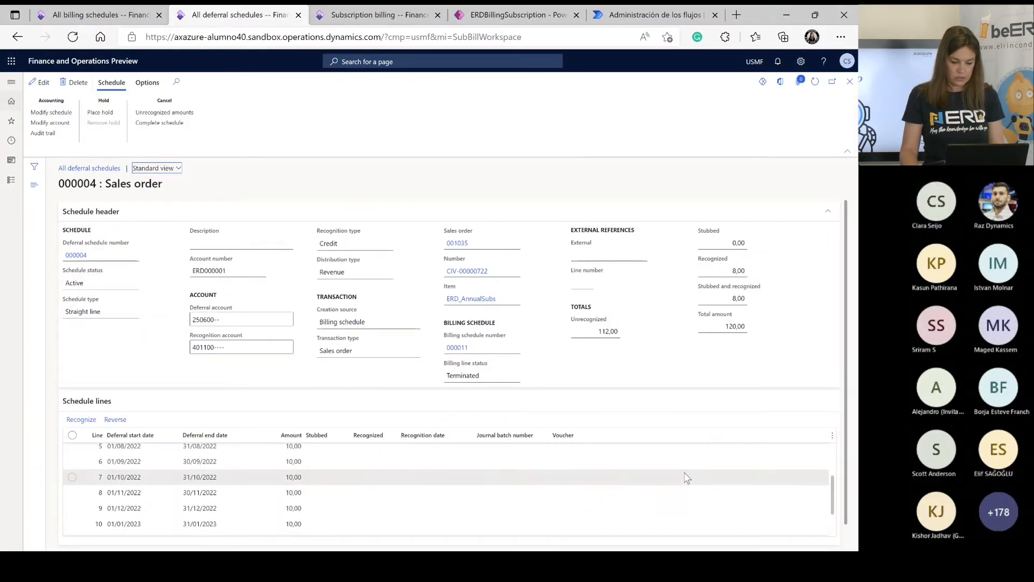
{"action": "left_click", "coordinate": [845, 154]}
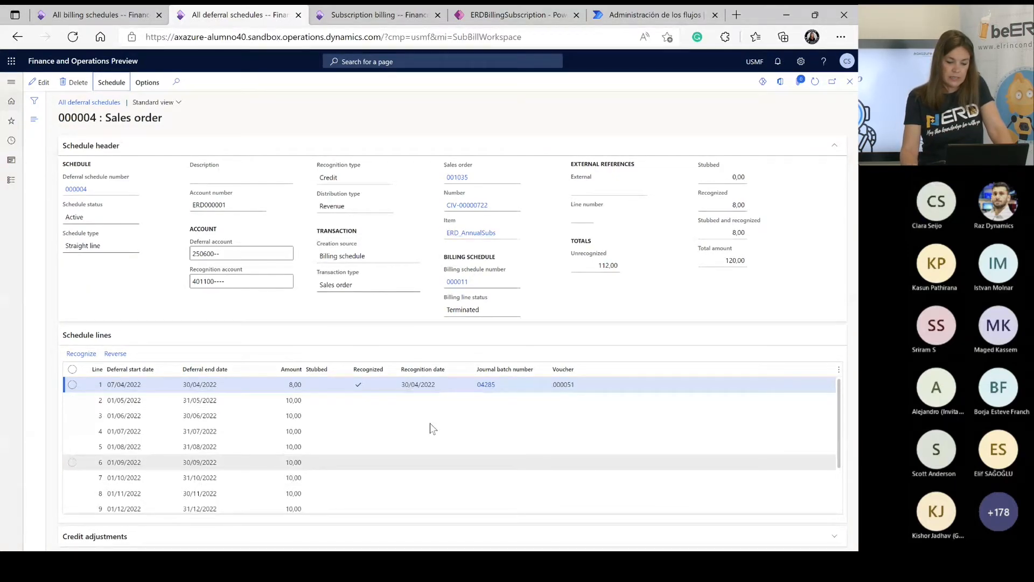
{"action": "left_click", "coordinate": [473, 390]}
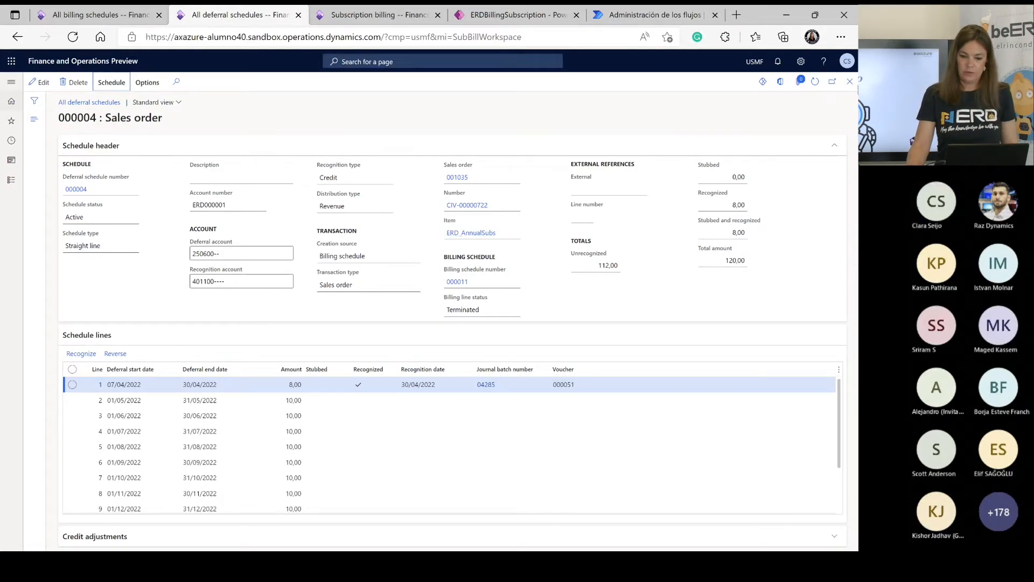
{"action": "left_click", "coordinate": [850, 81]}
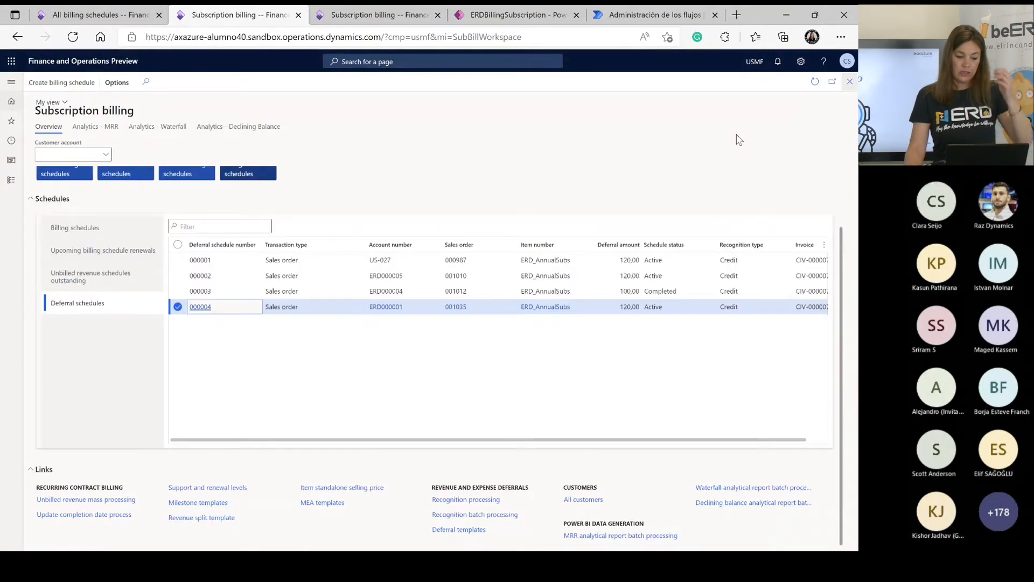
Show the billing schedules, return to the deferral schedules, and check schedule 000004's linked billing schedule and unrecognized amount before closing it
{"action": "left_click", "coordinate": [95, 233]}
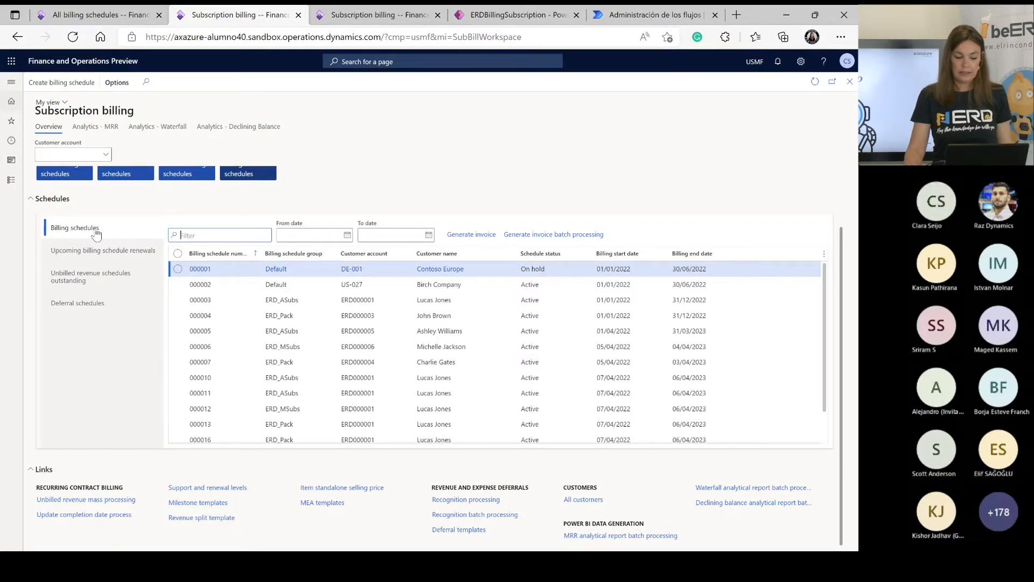
{"action": "left_click", "coordinate": [105, 305]}
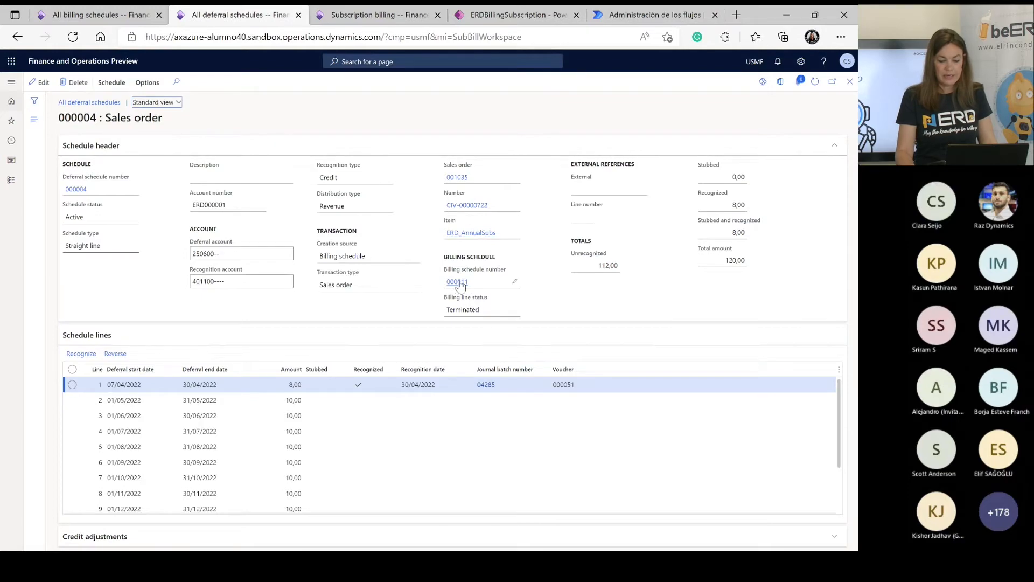
{"action": "mouse_move", "coordinate": [459, 288]}
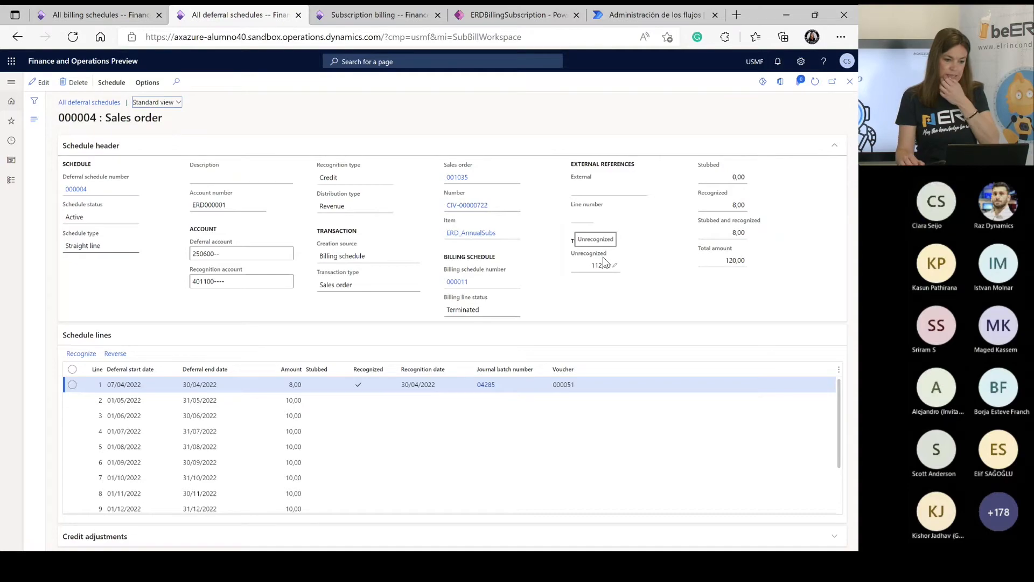
{"action": "left_click", "coordinate": [850, 82]}
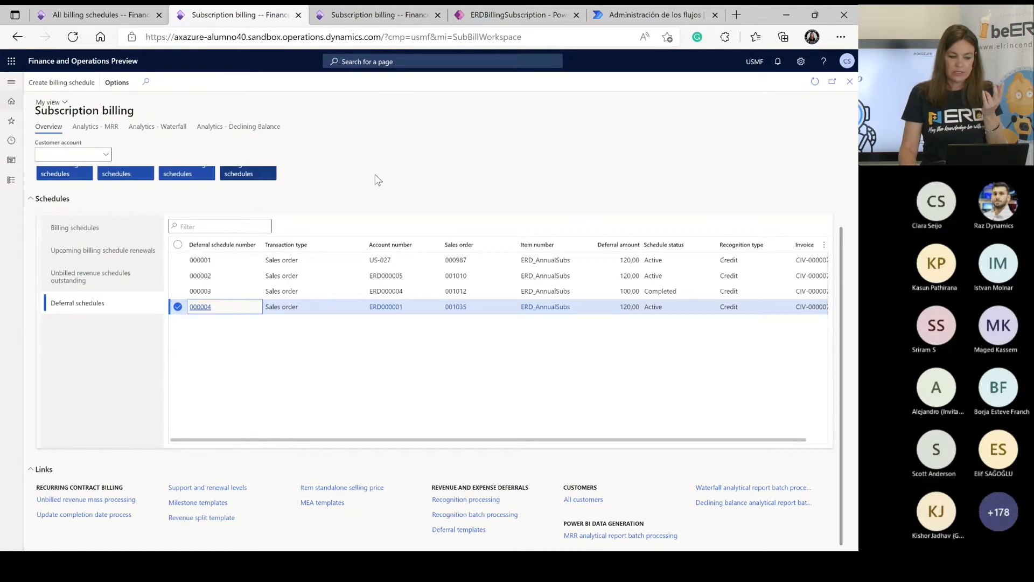
Create a billing schedule in group ERD_MSubs for the chosen ERD customer account, starting 07/04/2022 with 12 periods
{"action": "left_click", "coordinate": [73, 86]}
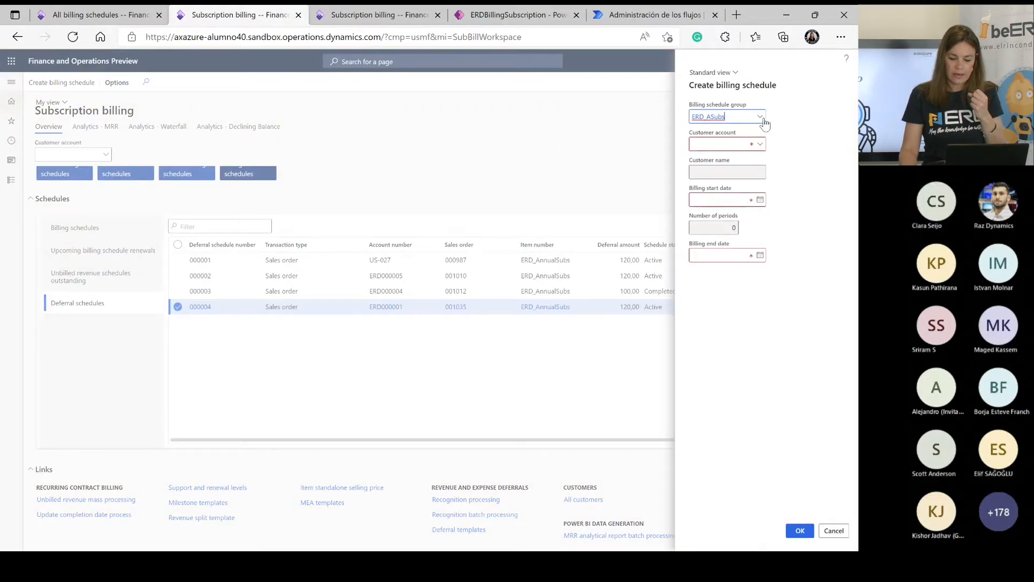
{"action": "left_click", "coordinate": [762, 118]}
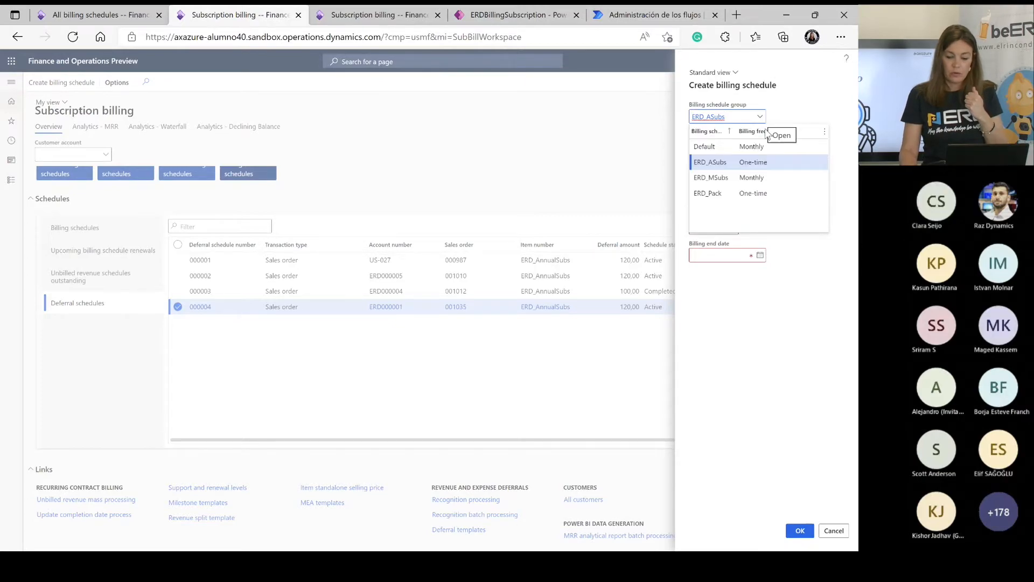
{"action": "left_click", "coordinate": [761, 178]}
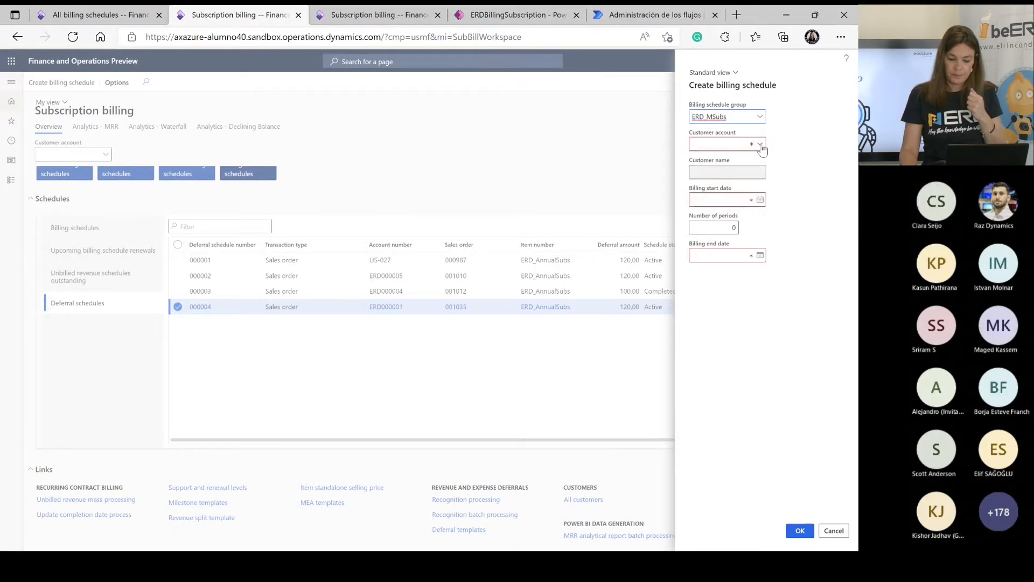
{"action": "left_click", "coordinate": [761, 147]}
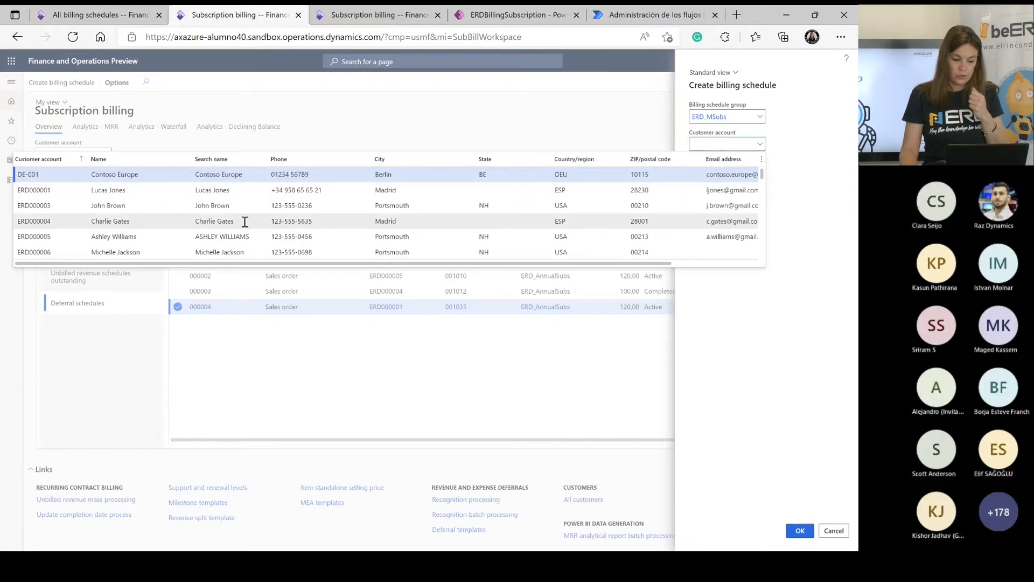
{"action": "left_click", "coordinate": [252, 237]}
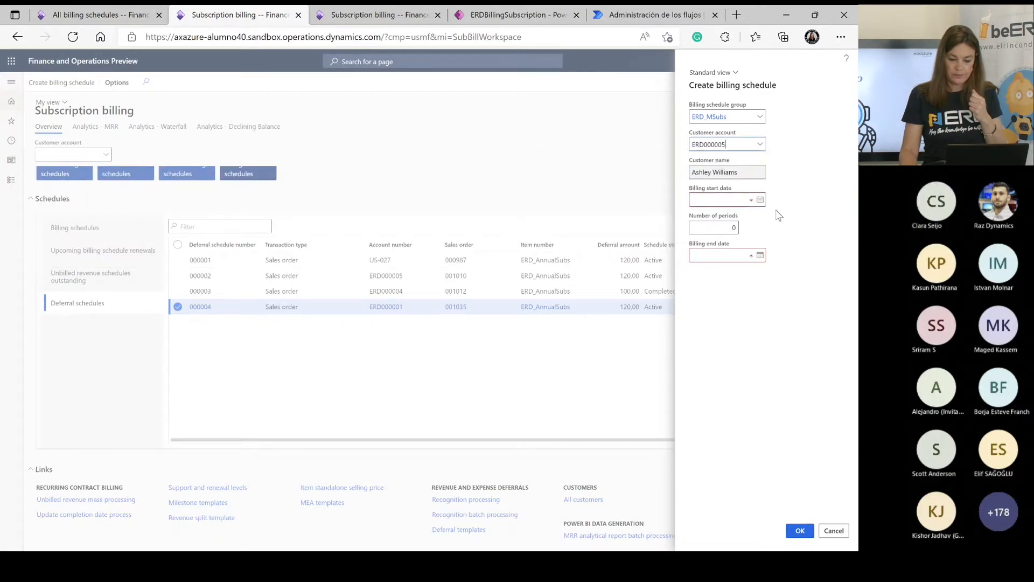
{"action": "left_click", "coordinate": [728, 197]}
{"action": "type", "text": "t"}
{"action": "key", "text": "Tab"}
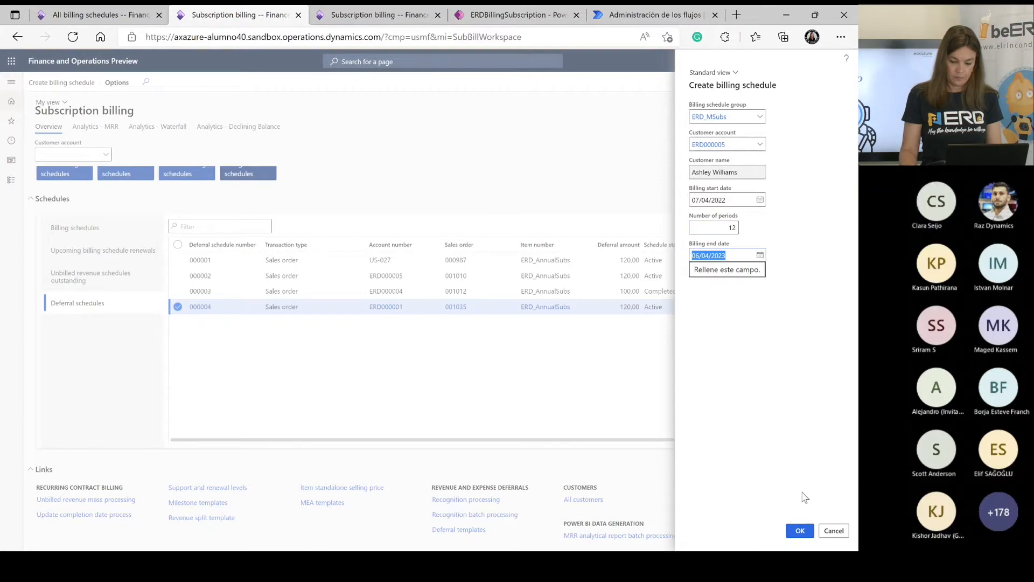
{"action": "left_click", "coordinate": [801, 530]}
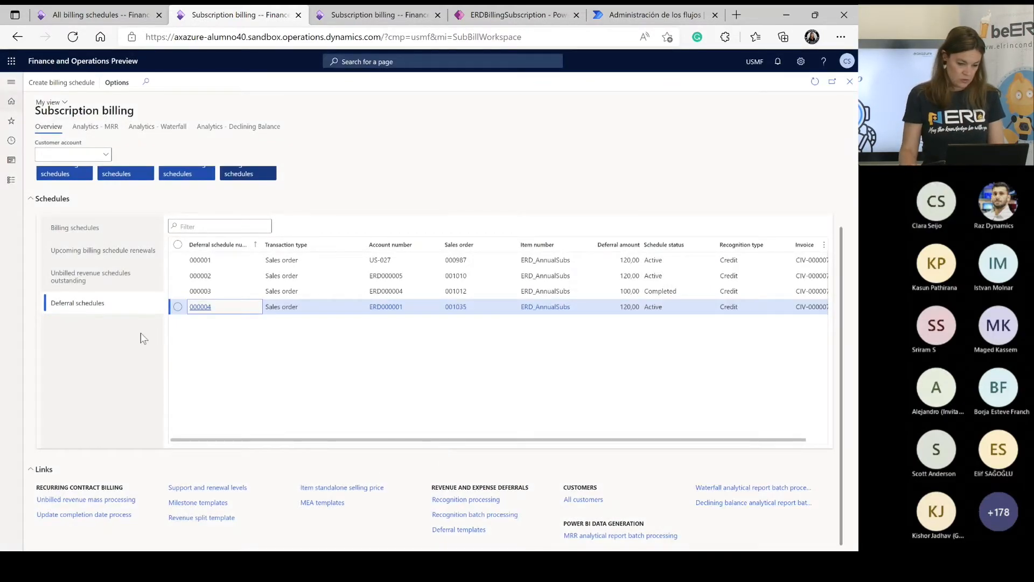
Open the newly created ERD_MSubs billing schedule from the billing schedules list, review its header's billing frequency, and collapse the header
{"action": "left_click", "coordinate": [105, 227]}
{"action": "scroll", "coordinate": [331, 357], "scroll_direction": "down", "scroll_amount": 2}
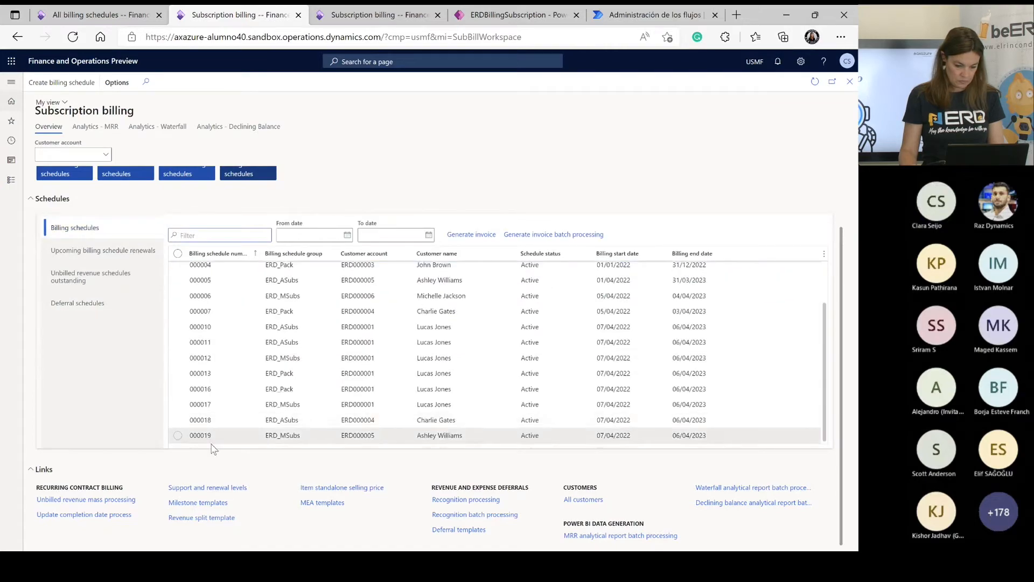
{"action": "left_click", "coordinate": [200, 436]}
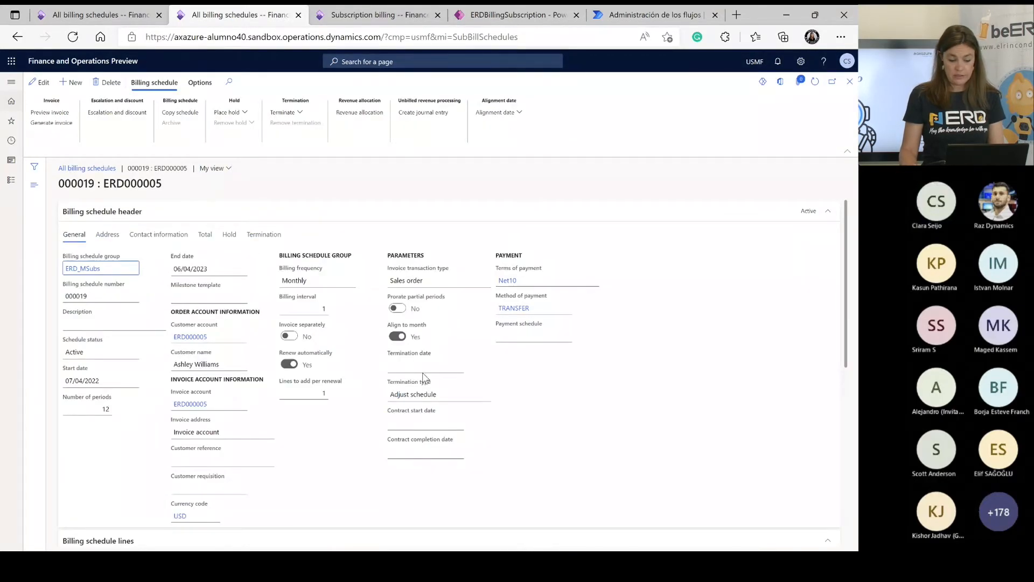
{"action": "left_click", "coordinate": [295, 280]}
{"action": "double_click", "coordinate": [295, 280]}
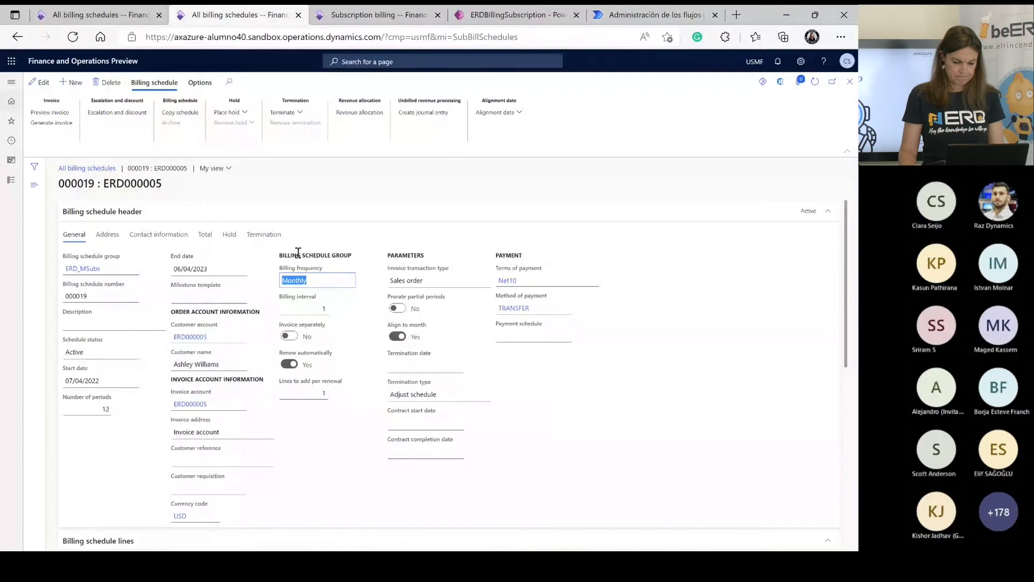
{"action": "scroll", "coordinate": [538, 349], "scroll_direction": "down", "scroll_amount": 1}
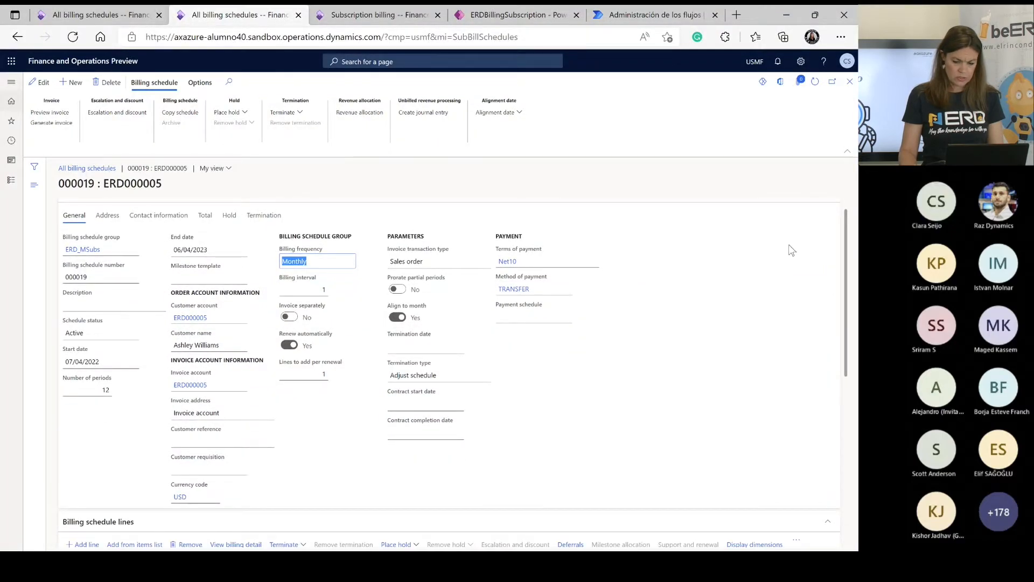
{"action": "scroll", "coordinate": [808, 237], "scroll_direction": "up", "scroll_amount": 1}
{"action": "left_click", "coordinate": [824, 212]}
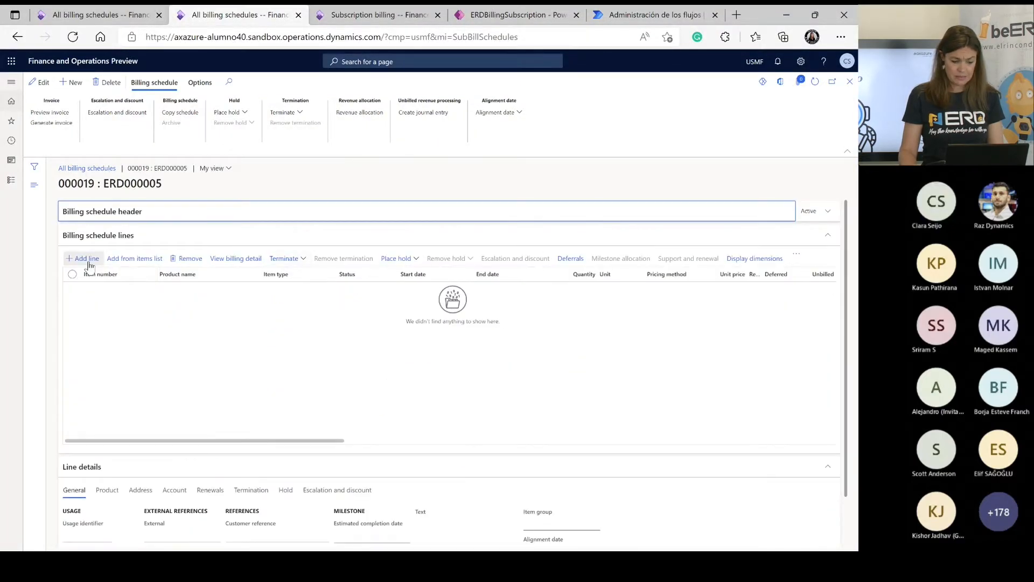
Add a line to the ERD_MSubs billing schedule and filter the item number lookup by "erd"
{"action": "left_click", "coordinate": [87, 260]}
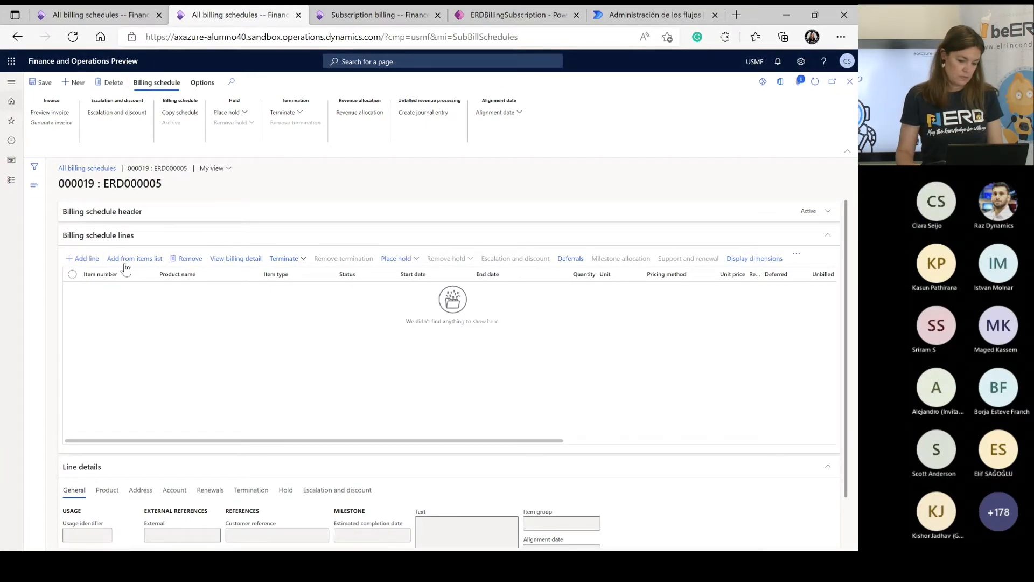
{"action": "left_click", "coordinate": [87, 259]}
{"action": "type", "text": "er"}
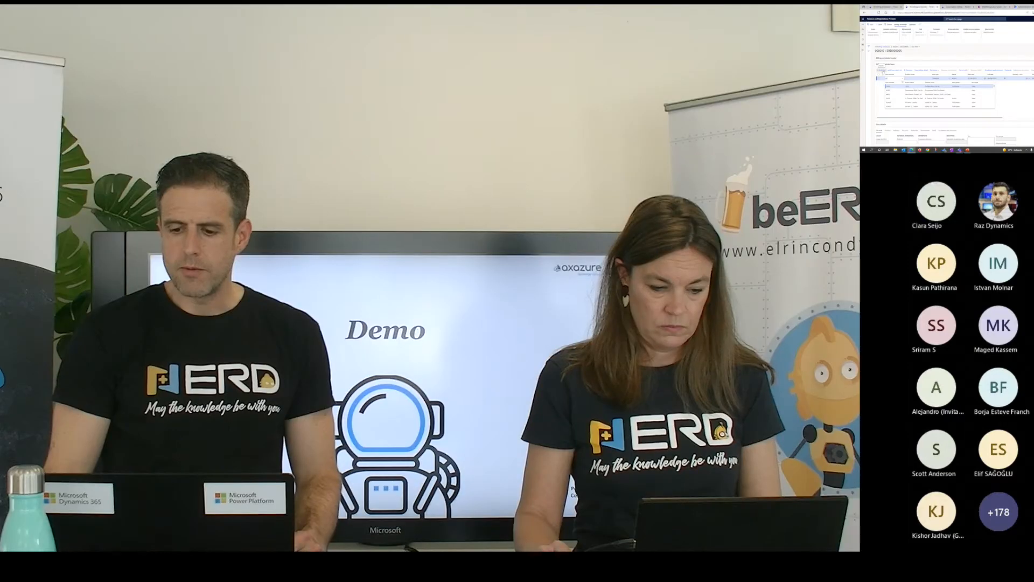
{"action": "type", "text": "d"}
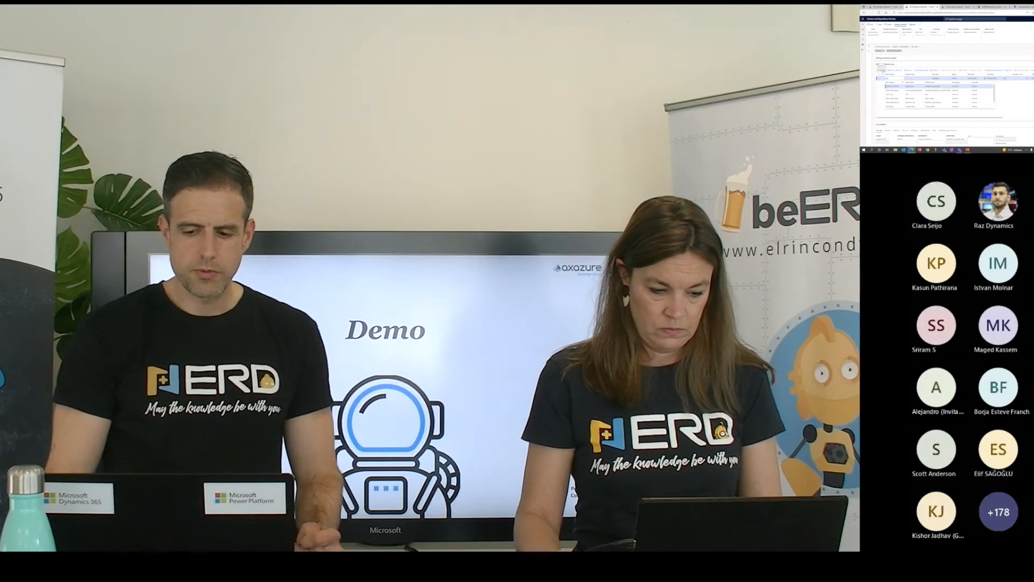
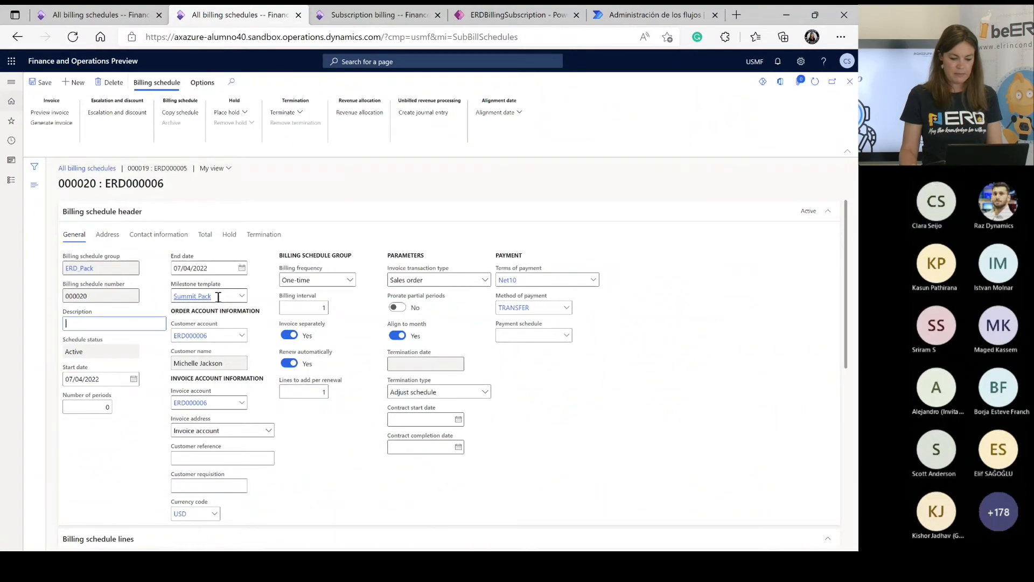
Inspect the Summit Pack milestone template assigned in the ERD_Pack billing schedule's header, return to the schedule, and collapse the header
{"action": "mouse_move", "coordinate": [205, 297]}
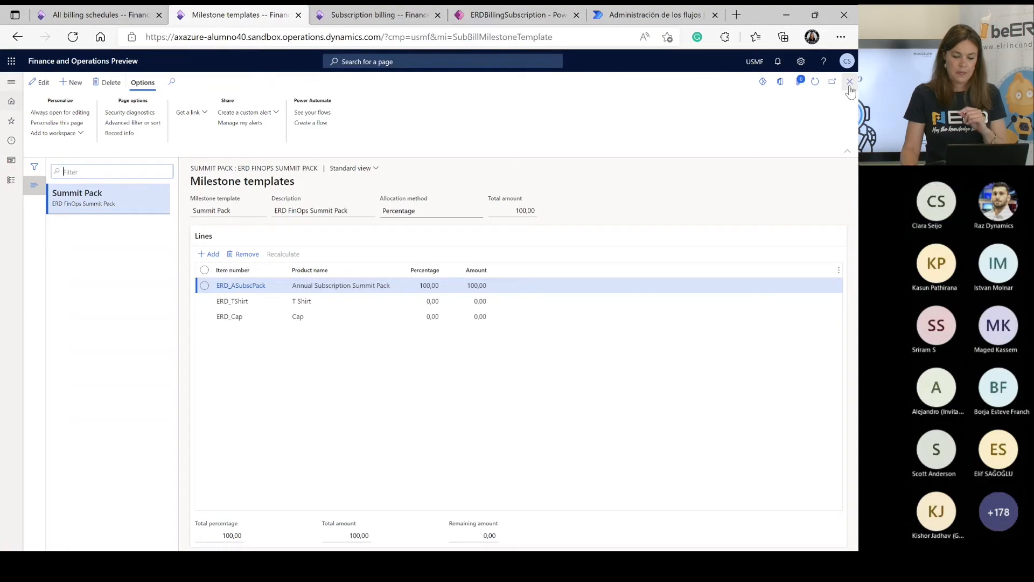
{"action": "left_click", "coordinate": [850, 82]}
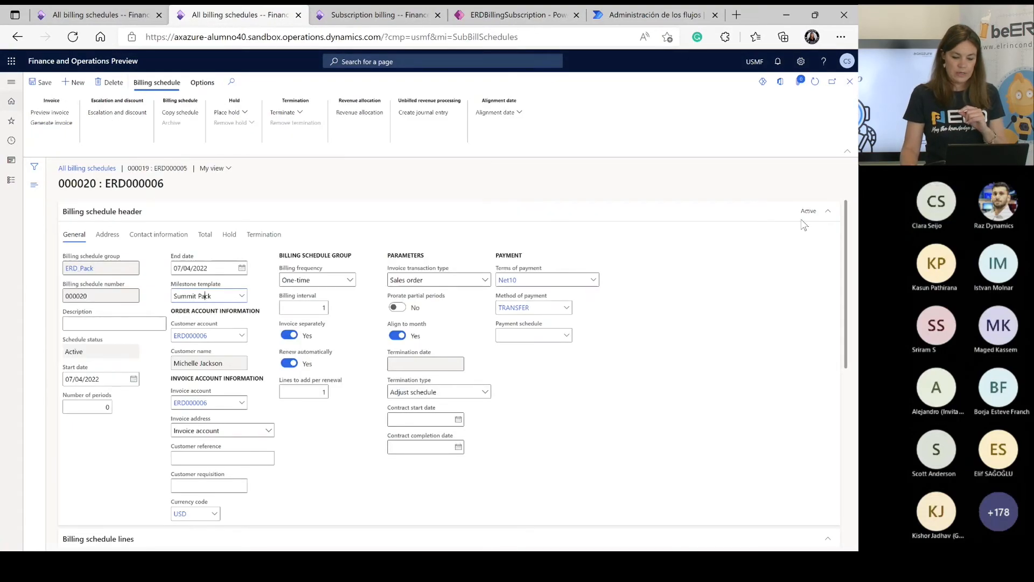
{"action": "left_click", "coordinate": [828, 212]}
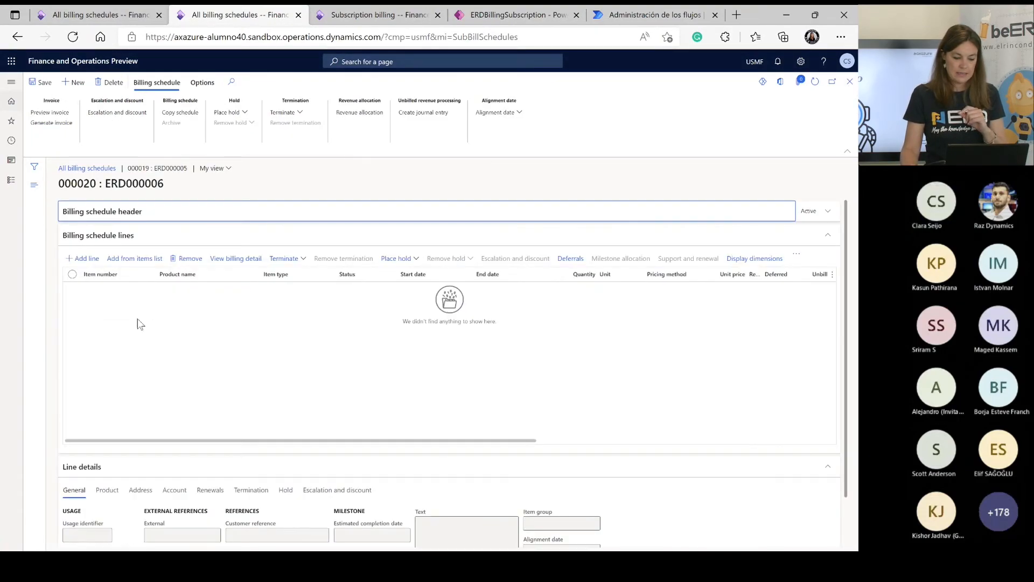
Add a billing schedule line for the ERD_Pack item
{"action": "left_click", "coordinate": [85, 259]}
{"action": "type", "text": "erd"}
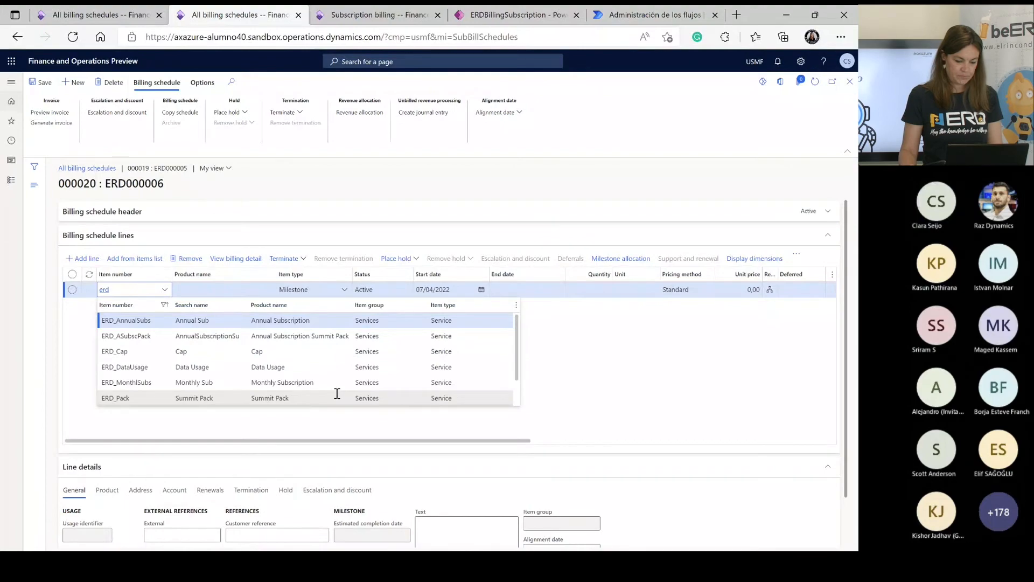
{"action": "left_click", "coordinate": [221, 402]}
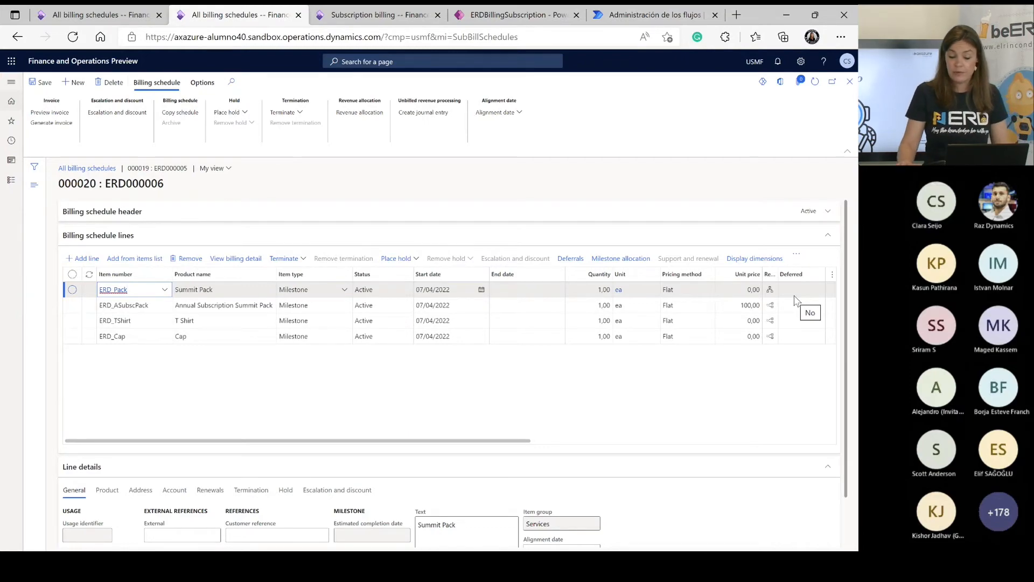
Open the milestone allocation for the ERD_Pack line, review its extended price and percentage split, and process the allocation
{"action": "left_click", "coordinate": [617, 260]}
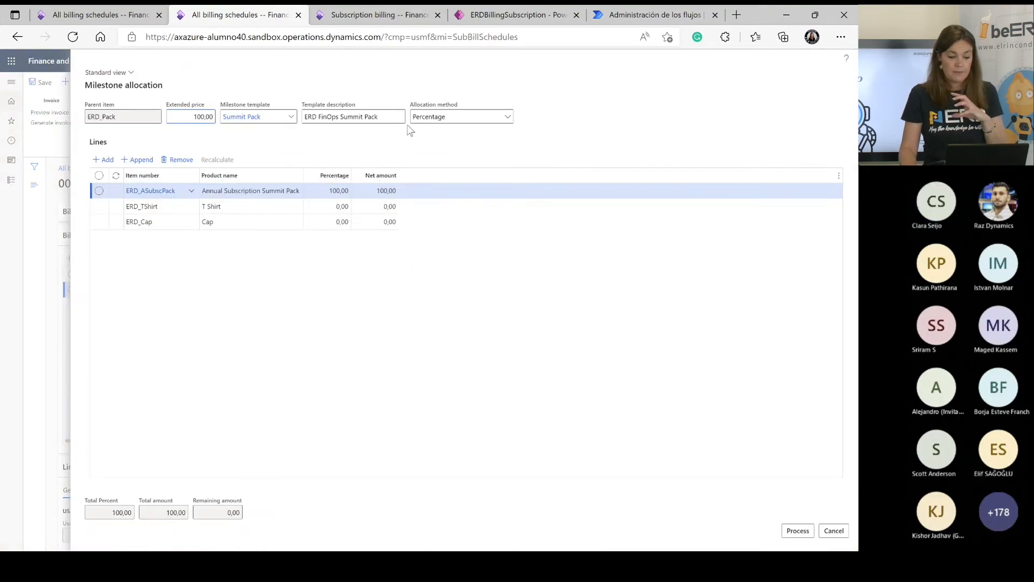
{"action": "double_click", "coordinate": [190, 116]}
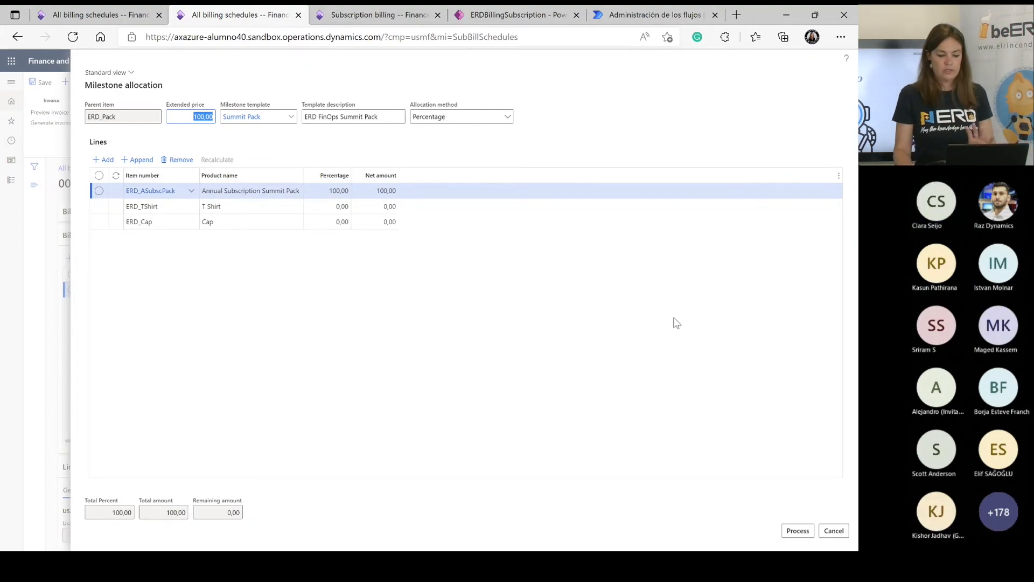
{"action": "left_click", "coordinate": [798, 531]}
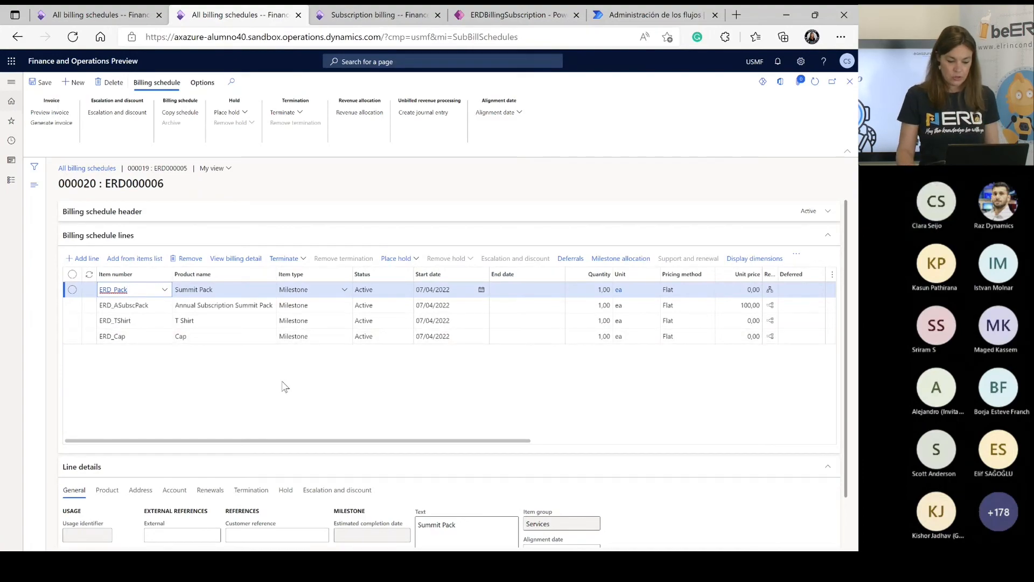
{"action": "mouse_move", "coordinate": [326, 441]}
{"action": "left_mouse_down"}
{"action": "mouse_move", "coordinate": [446, 443]}
{"action": "mouse_move", "coordinate": [323, 443]}
{"action": "left_mouse_up"}
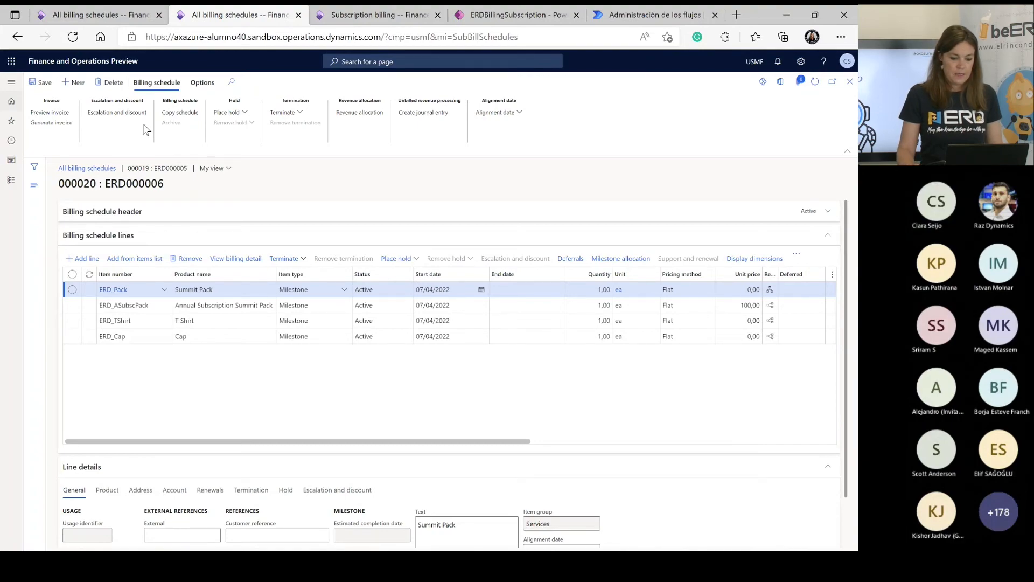
Switch to the first Finance and Operations browser tab and open the Subscription billing workspace
{"action": "left_click", "coordinate": [113, 20]}
{"action": "left_click", "coordinate": [10, 179]}
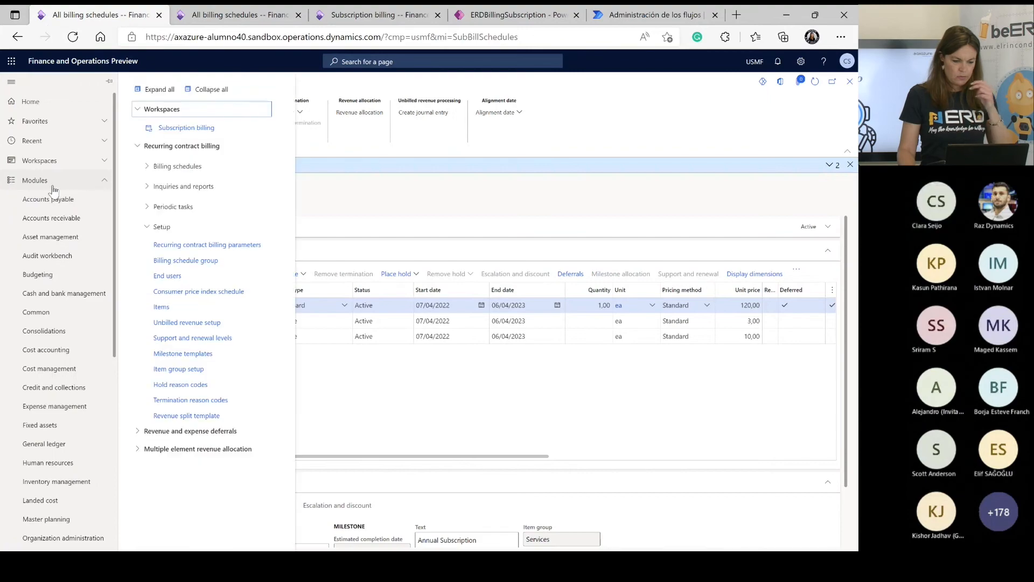
{"action": "left_click", "coordinate": [190, 129]}
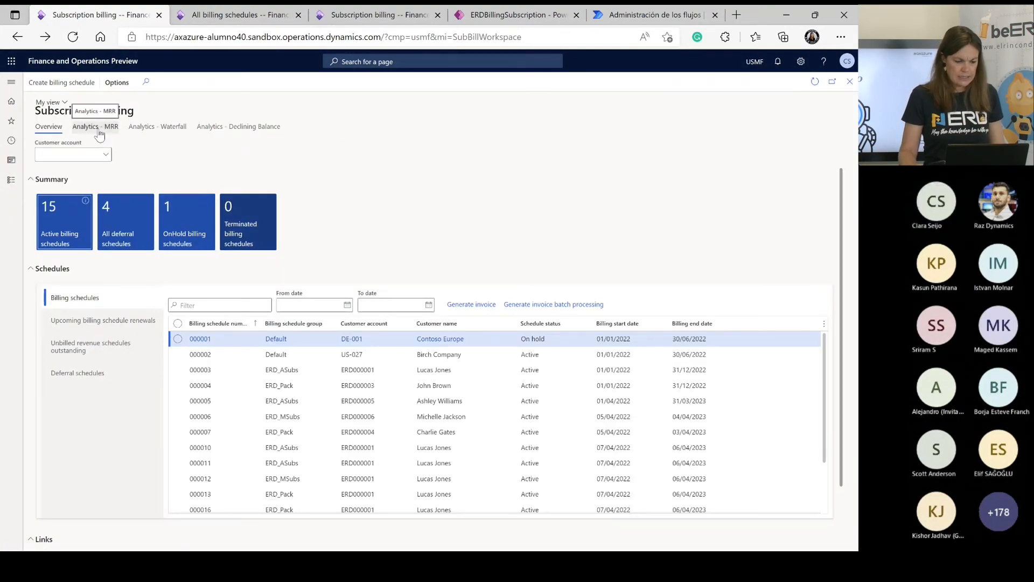
Examine the MRR analytics' Billing Schedule Details and Monthly Recurring Billing reports, check the Waterfall analytics, and return to the MRR analytics
{"action": "left_click", "coordinate": [98, 129]}
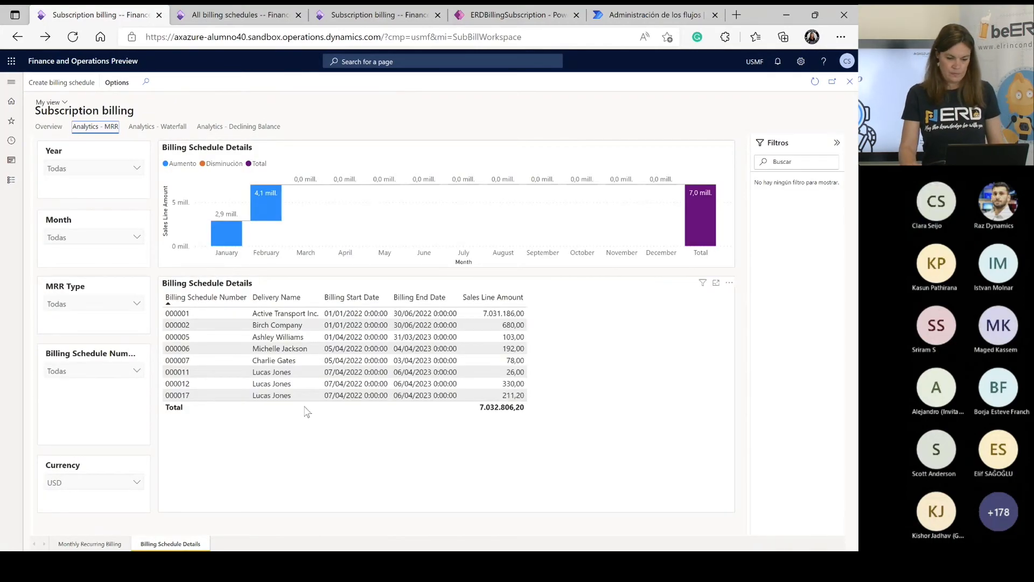
{"action": "left_click", "coordinate": [97, 544]}
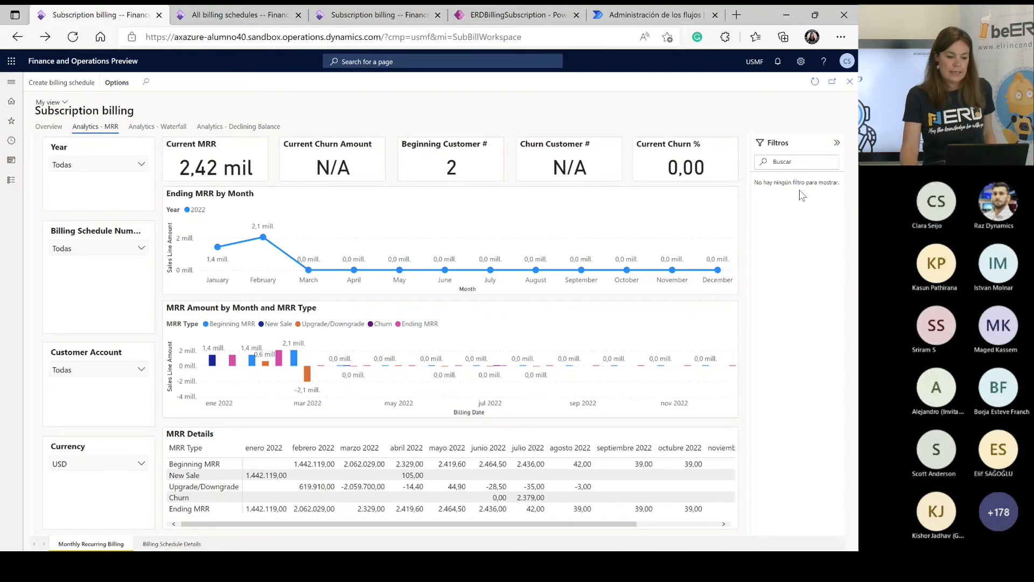
{"action": "left_click", "coordinate": [168, 127]}
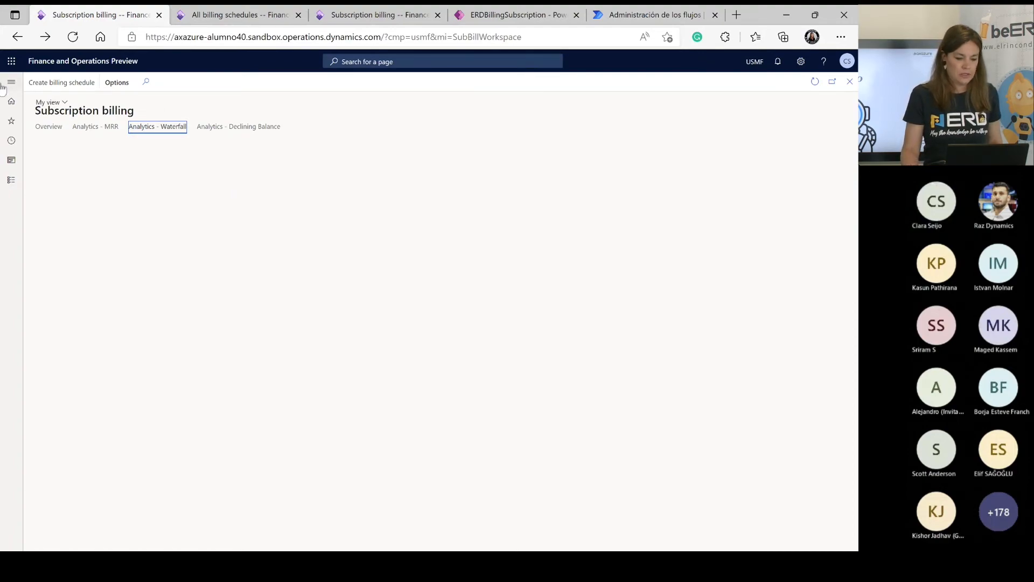
{"action": "left_click", "coordinate": [100, 129]}
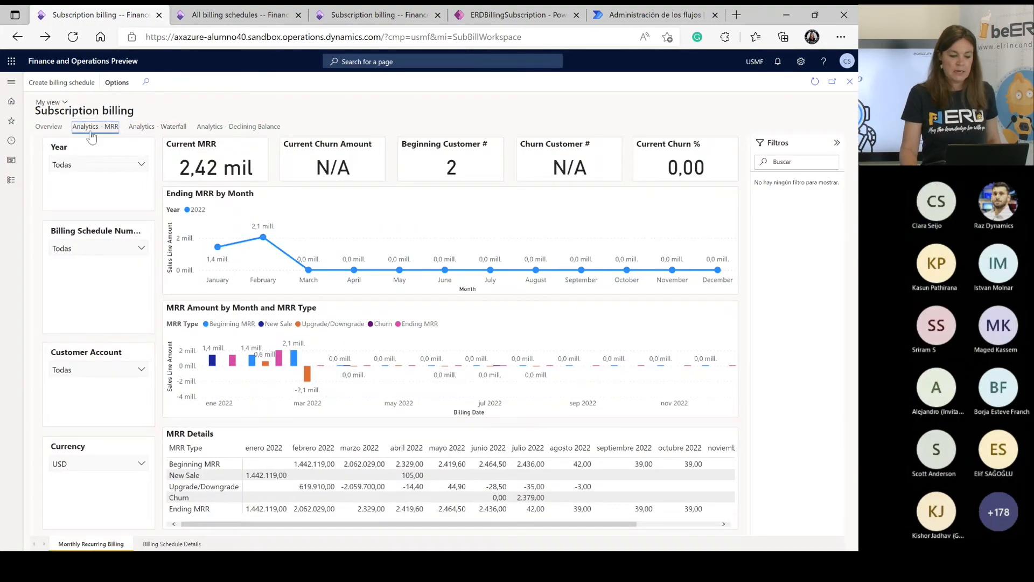
Return to the Subscription billing workspace overview and review the billing schedules list down to its last entries
{"action": "left_click", "coordinate": [48, 131]}
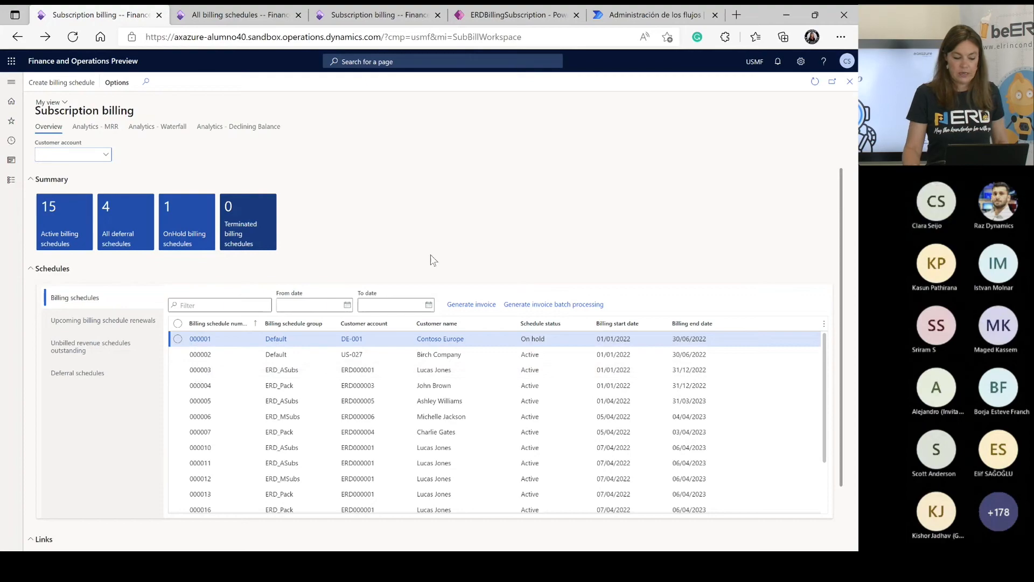
{"action": "scroll", "coordinate": [669, 383], "scroll_direction": "down", "scroll_amount": 2}
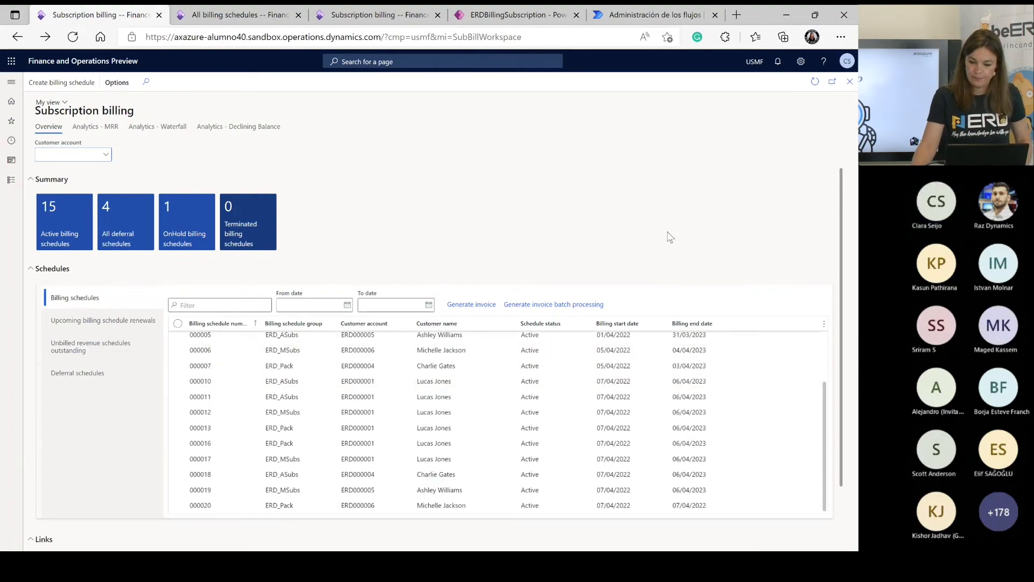
{"action": "scroll", "coordinate": [704, 226], "scroll_direction": "down", "scroll_amount": 1}
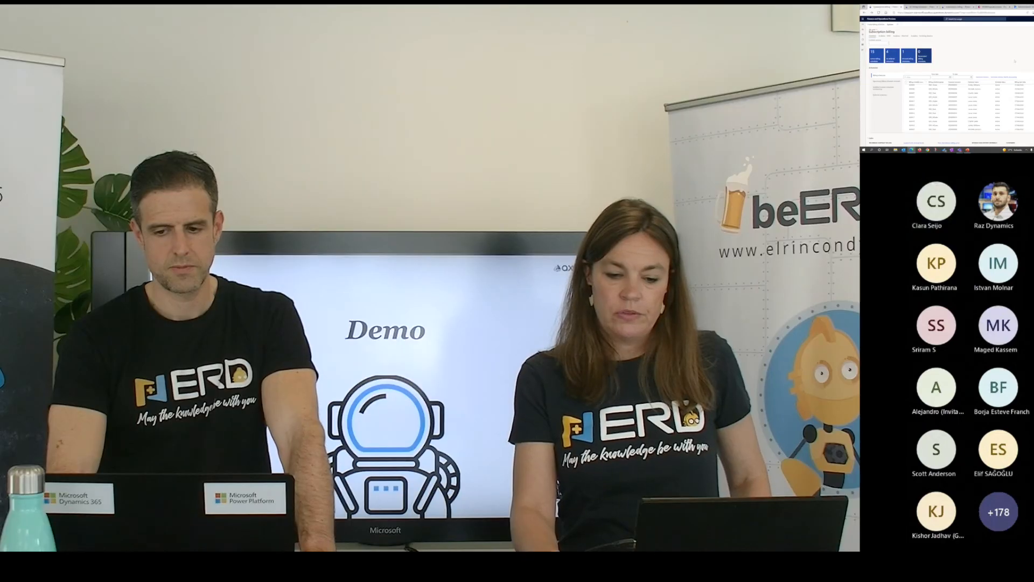